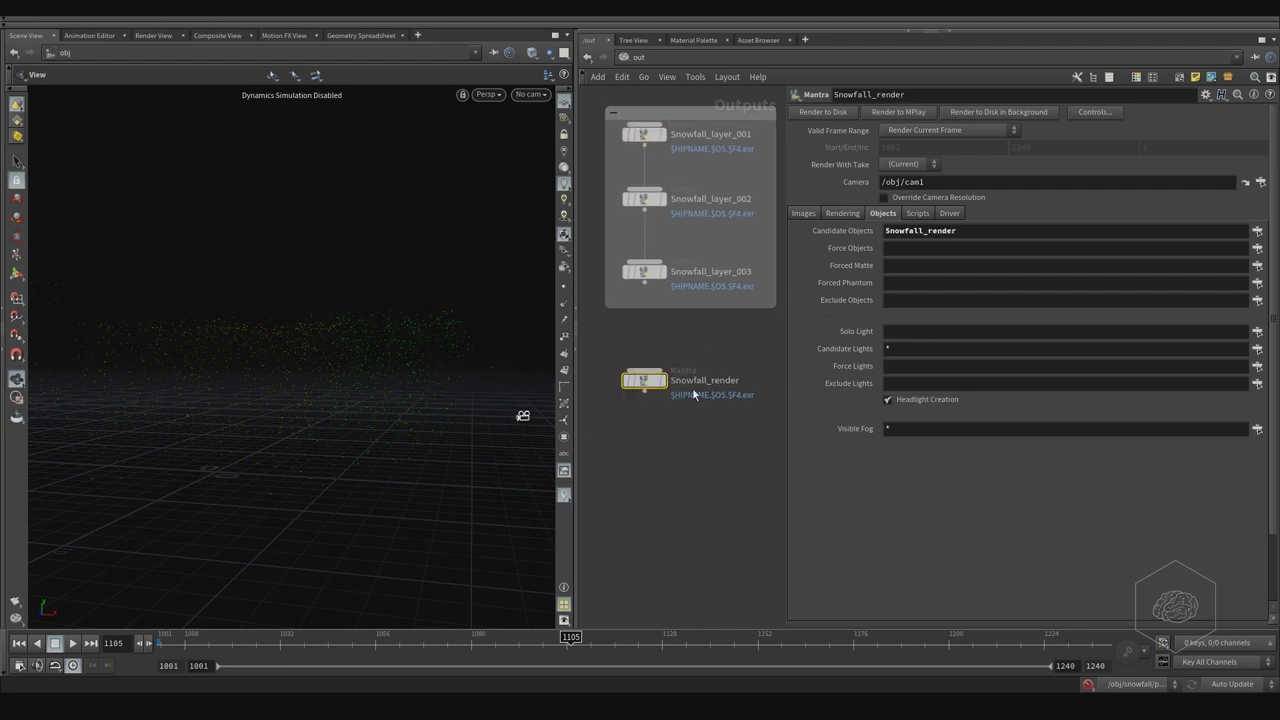
- Switch the network to the object level, show the shelf tools and add a first area light to the scene
click(659, 62)
click(685, 119)
drag(414, 284, 389, 334)
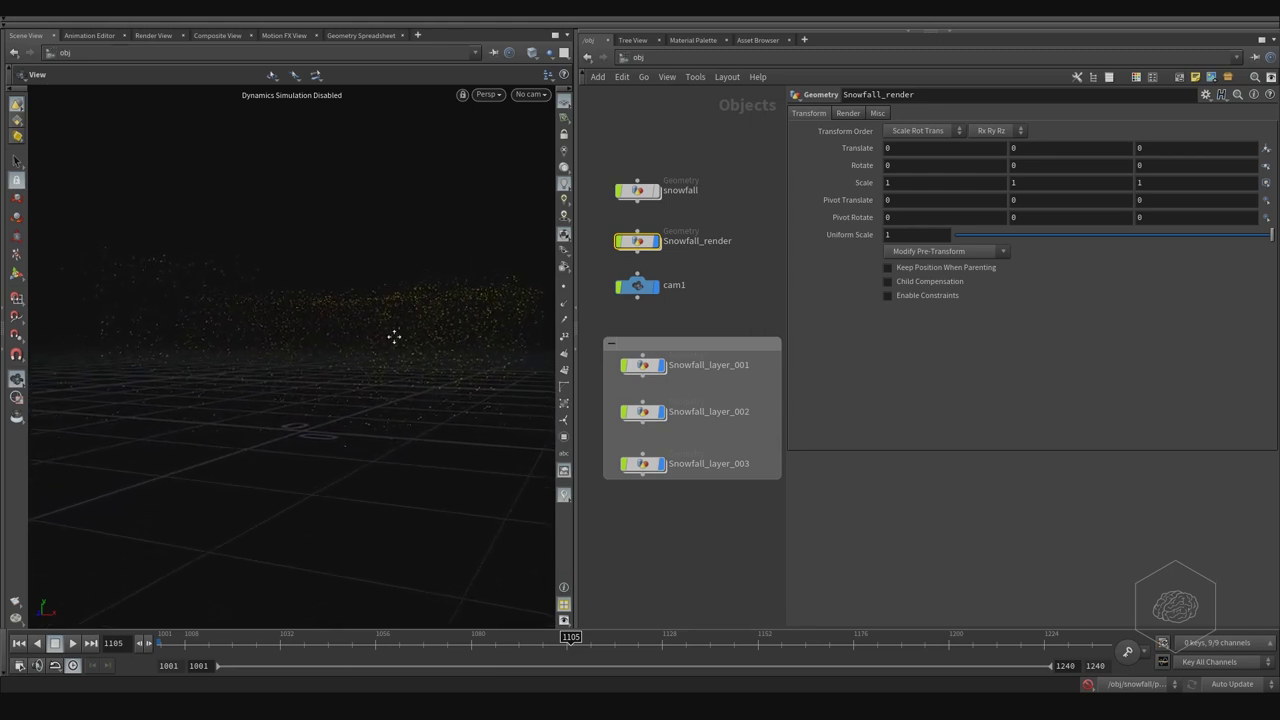
click(628, 40)
click(597, 41)
click(33, 27)
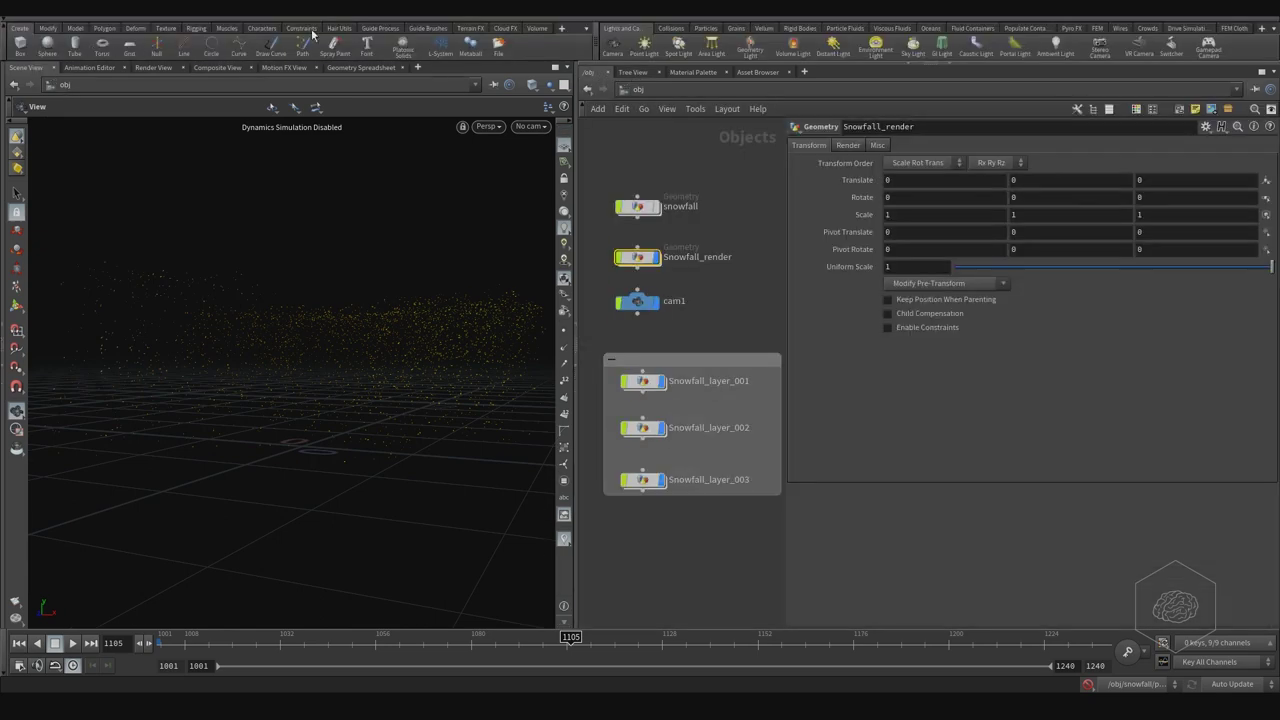
click(712, 47)
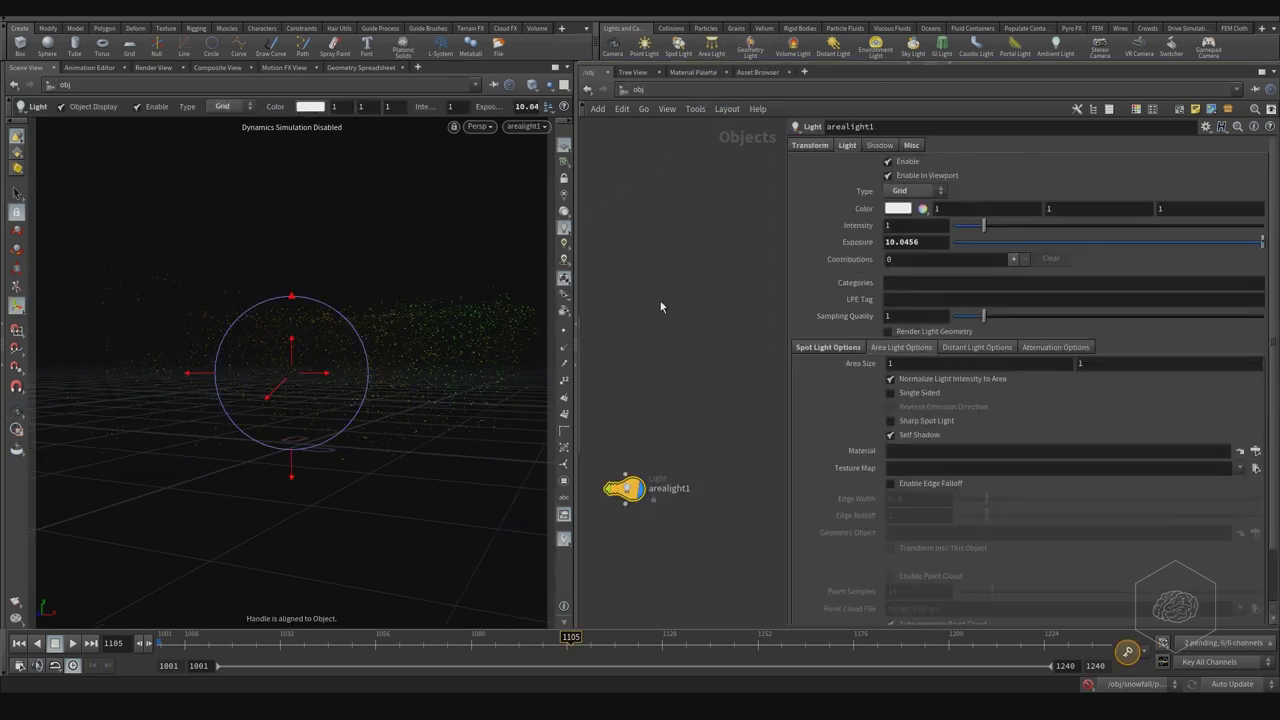
- Add a second area light from a different viewing angle around the snowfall
alt+drag(398, 298, 280, 291)
alt+drag(371, 303, 418, 287)
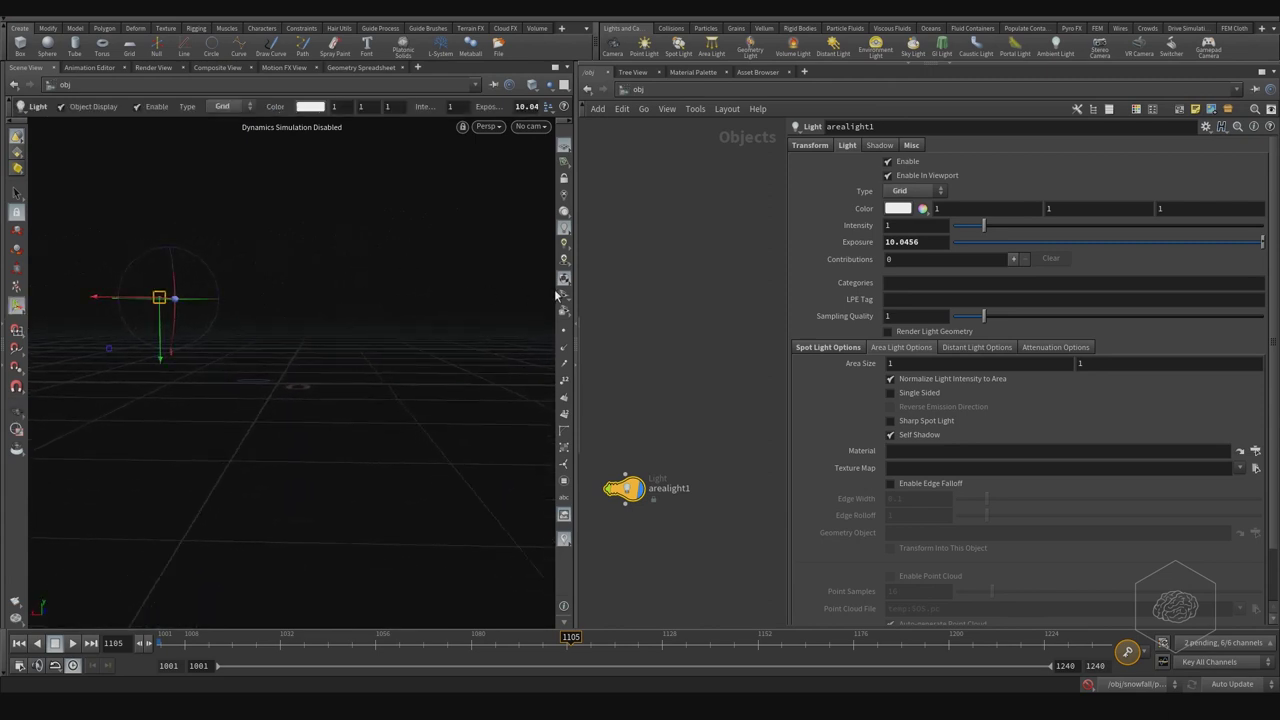
click(712, 46)
click(665, 412)
middle_drag(665, 412, 701, 303)
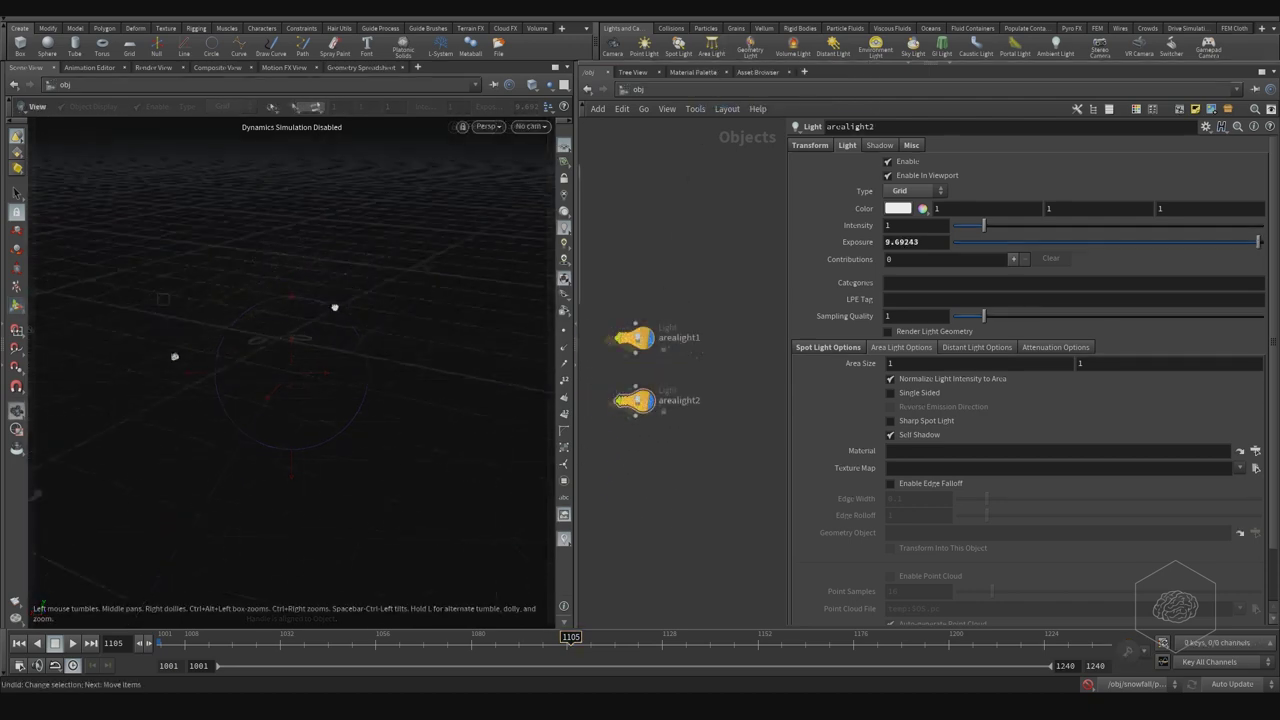
mouse_move(335, 307)
mouse_down()
mouse_move(400, 283)
mouse_move(423, 294)
mouse_move(354, 297)
mouse_up()
- Select both area lights and turn off their object display
click(675, 327)
click(666, 399)
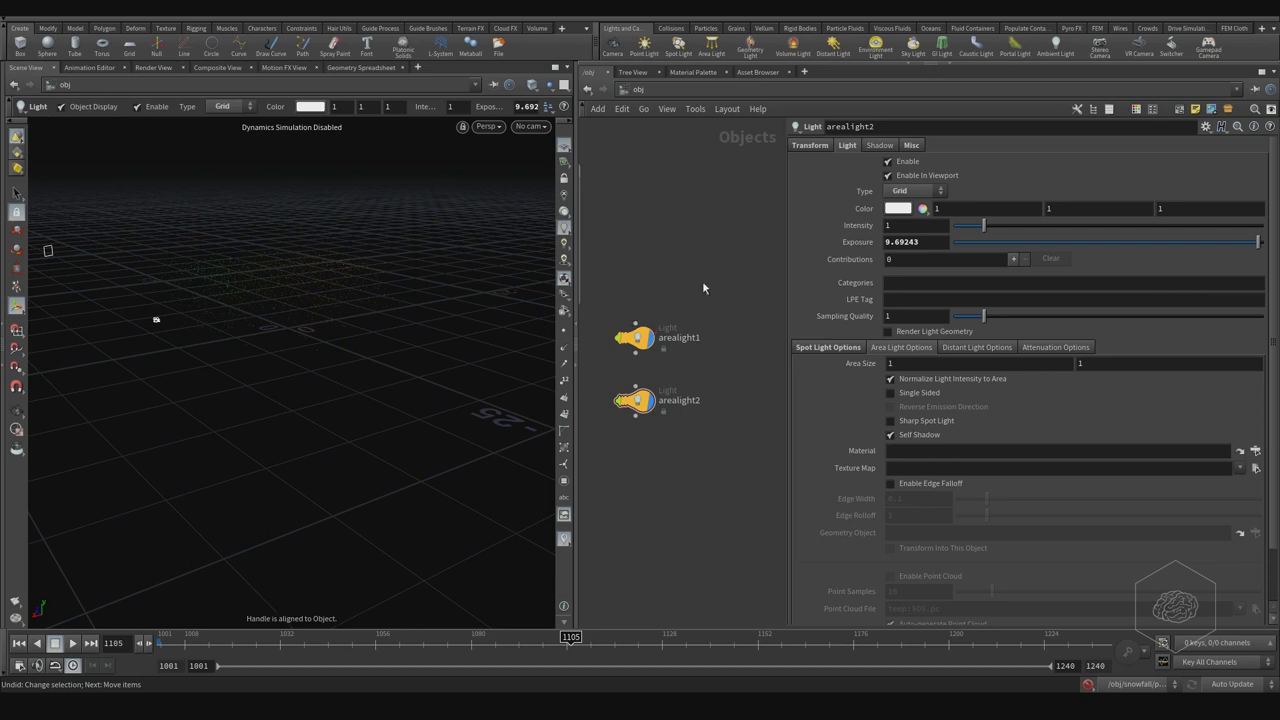
drag(701, 283, 616, 450)
click(650, 339)
click(647, 403)
mouse_move(682, 305)
middle_down()
mouse_move(656, 308)
mouse_move(720, 297)
mouse_move(696, 304)
middle_up()
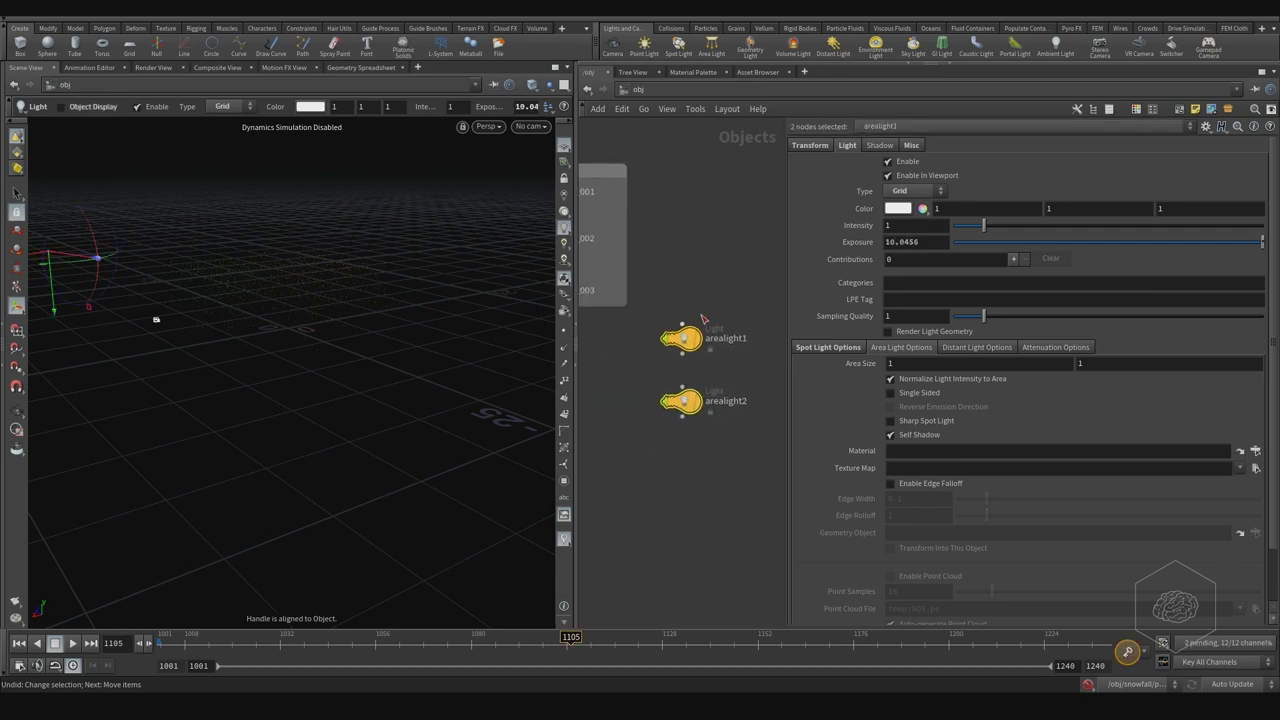
- Move the two area light nodes slightly lower in the network and turn their object display back on
drag(691, 412, 702, 444)
click(710, 383)
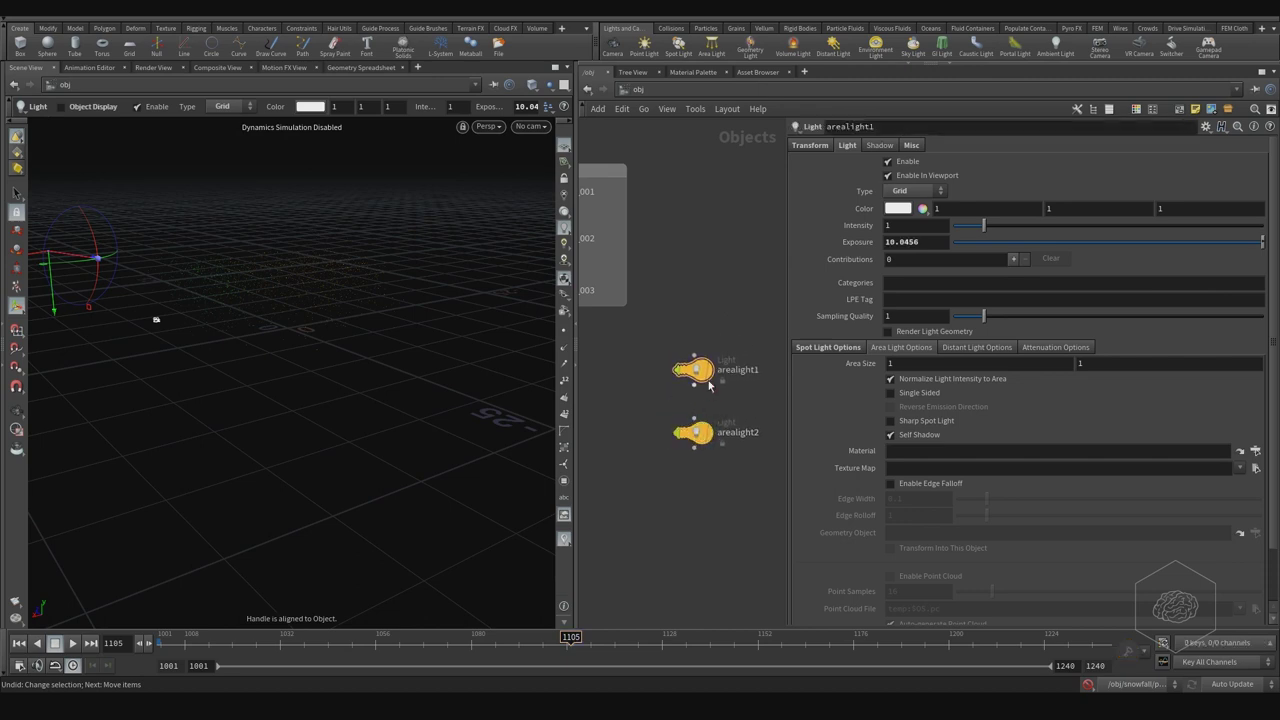
click(694, 432)
- Set the exposure of arealight1 to 5
drag(739, 294, 660, 393)
click(927, 242)
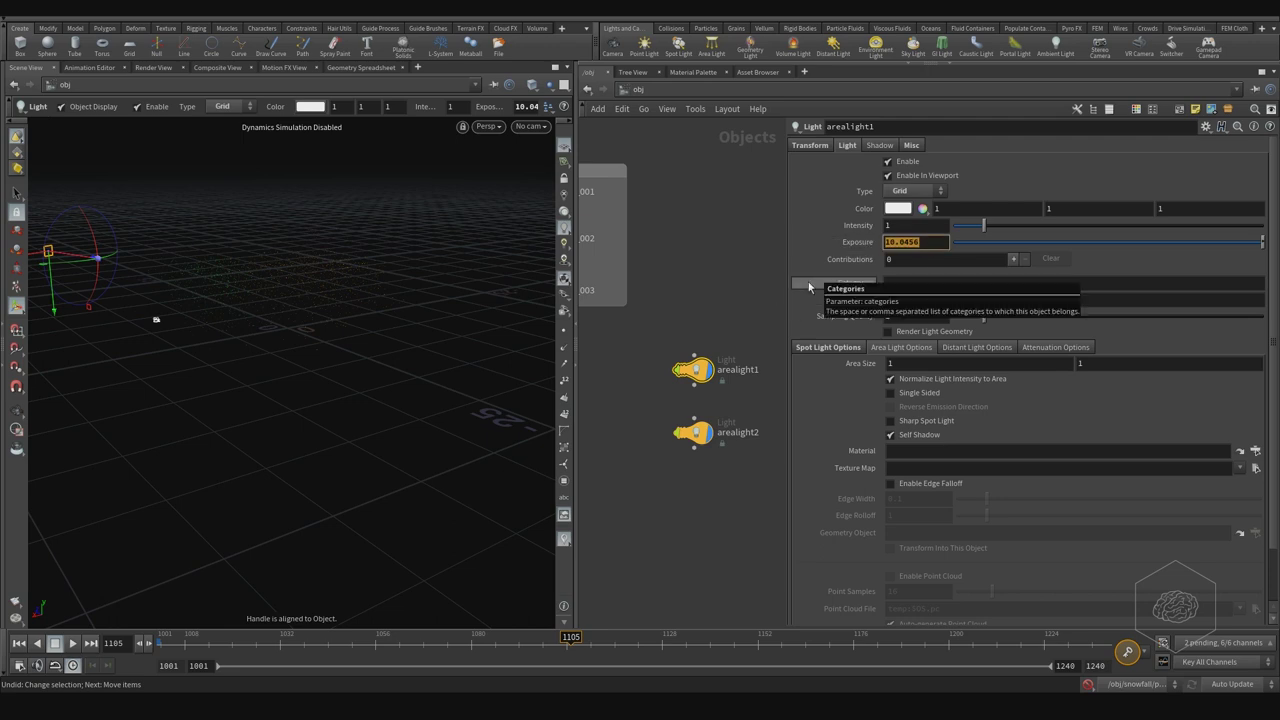
text(5)
key(Return)
- Set the exposure of arealight2 to 6, then select both area lights together
drag(738, 409, 688, 457)
click(913, 238)
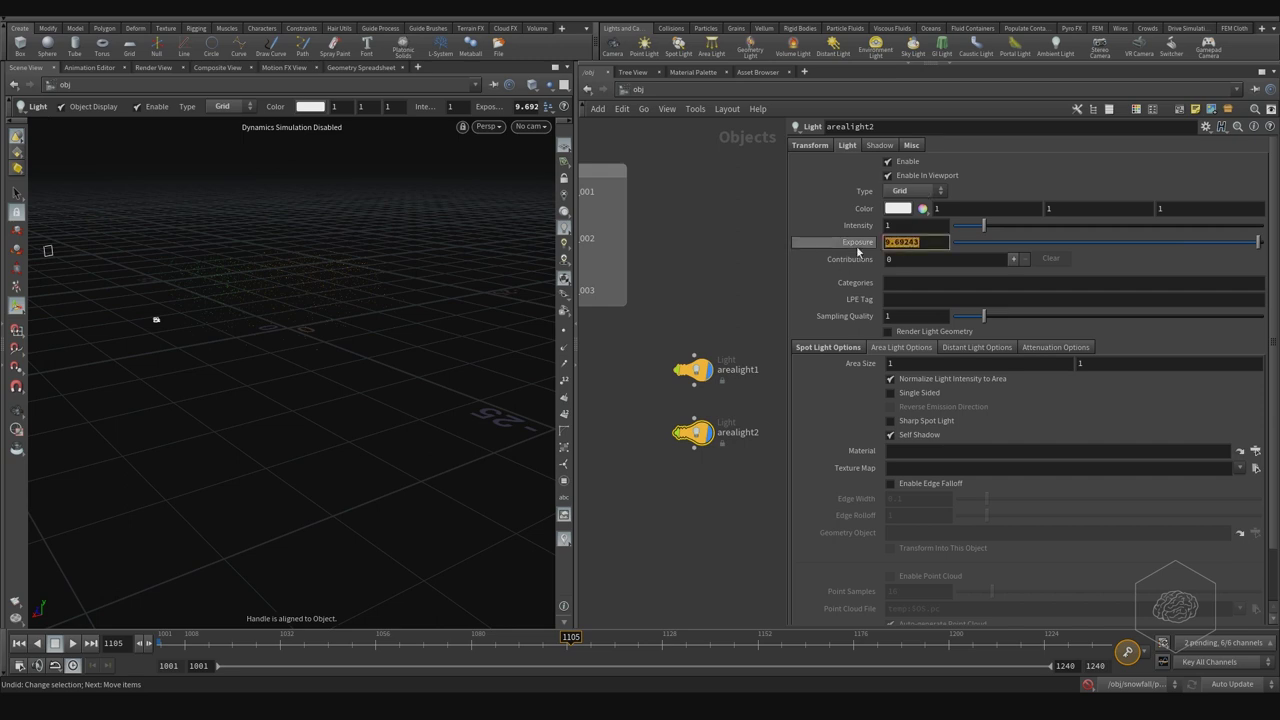
text(6)
key(Return)
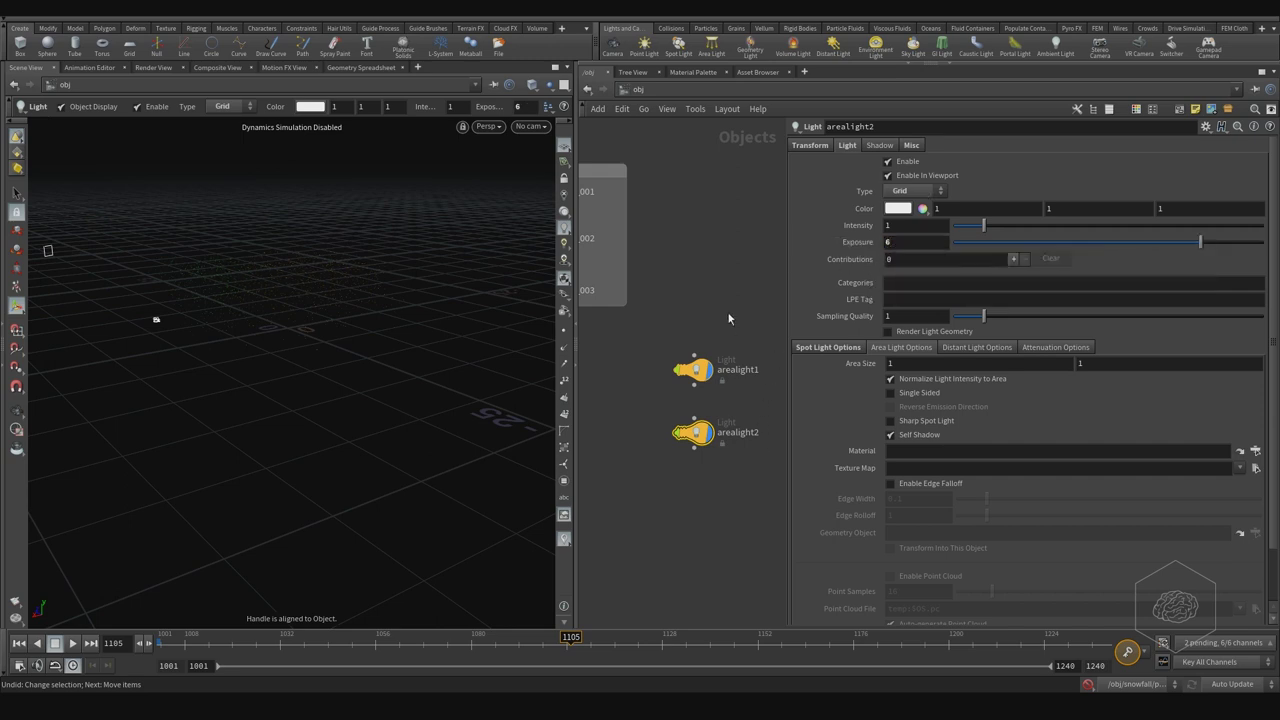
drag(729, 312, 664, 426)
click(896, 209)
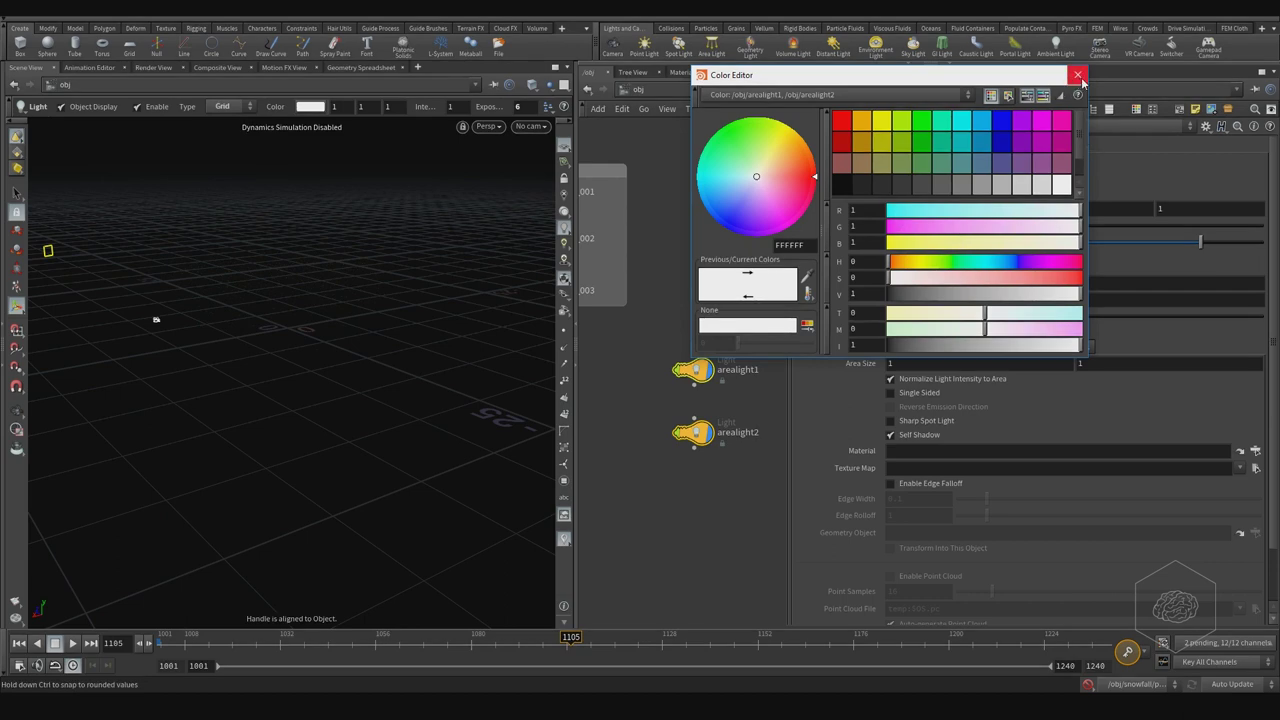
click(1078, 75)
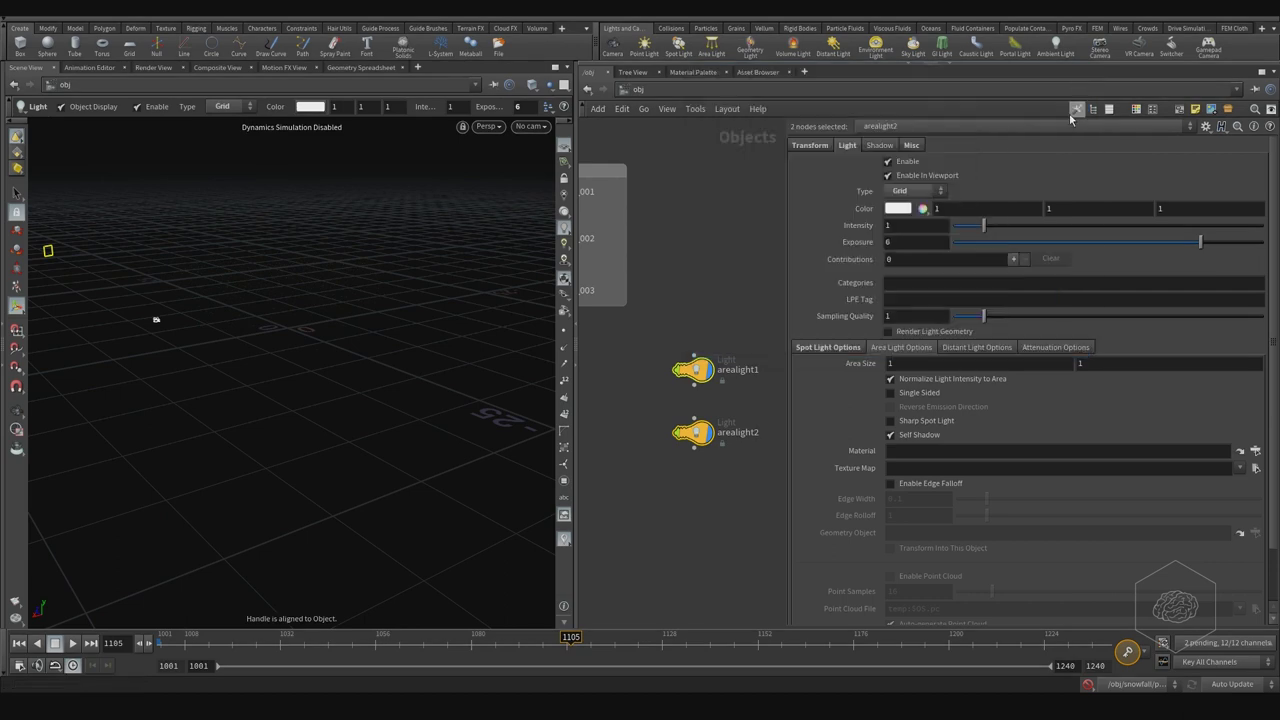
click(923, 209)
right_click(920, 233)
click(922, 217)
click(921, 225)
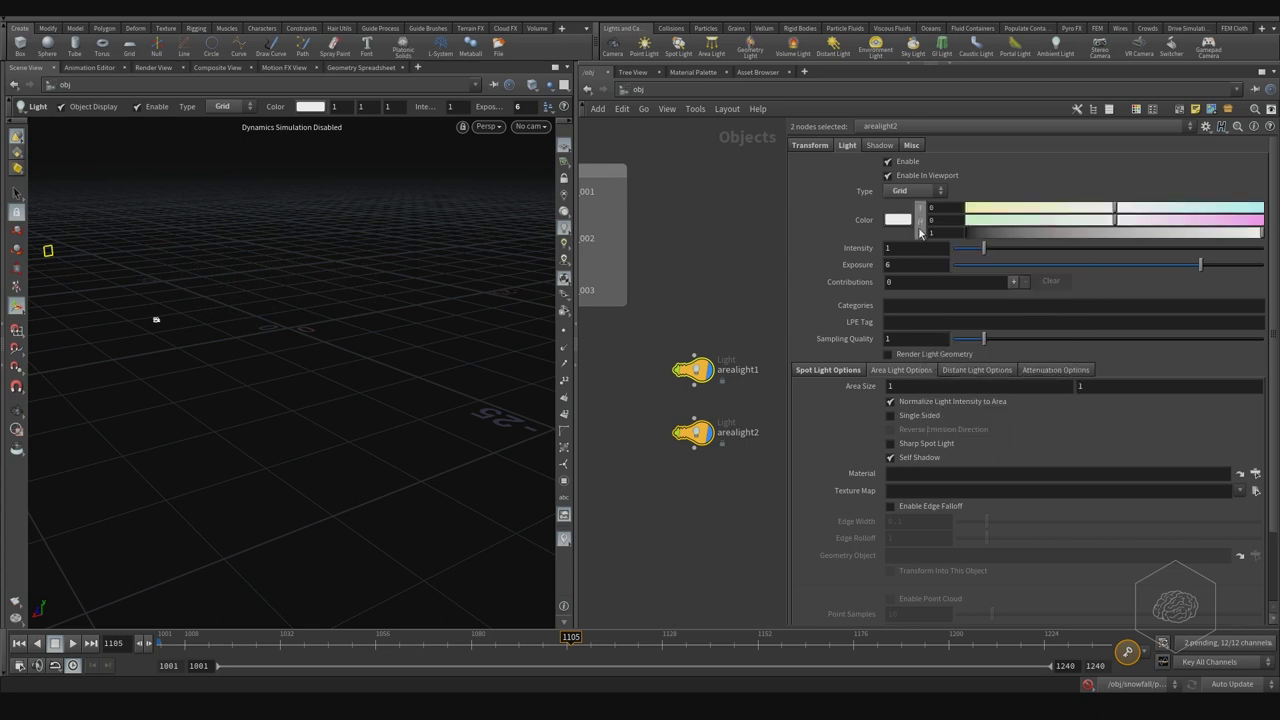
click(920, 208)
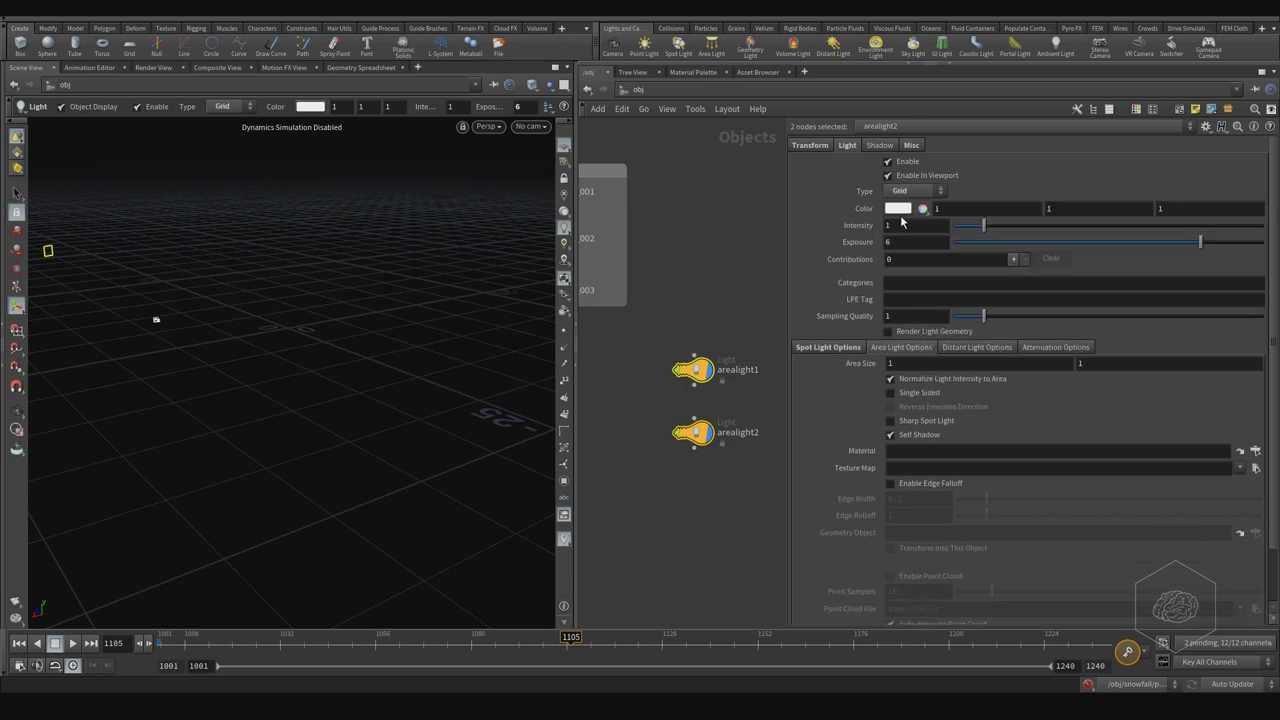
- Set the colour of both selected area lights to the Kelvin temperature 6,500K Daylight, overcast
right_click(896, 213)
mouse_move(975, 303)
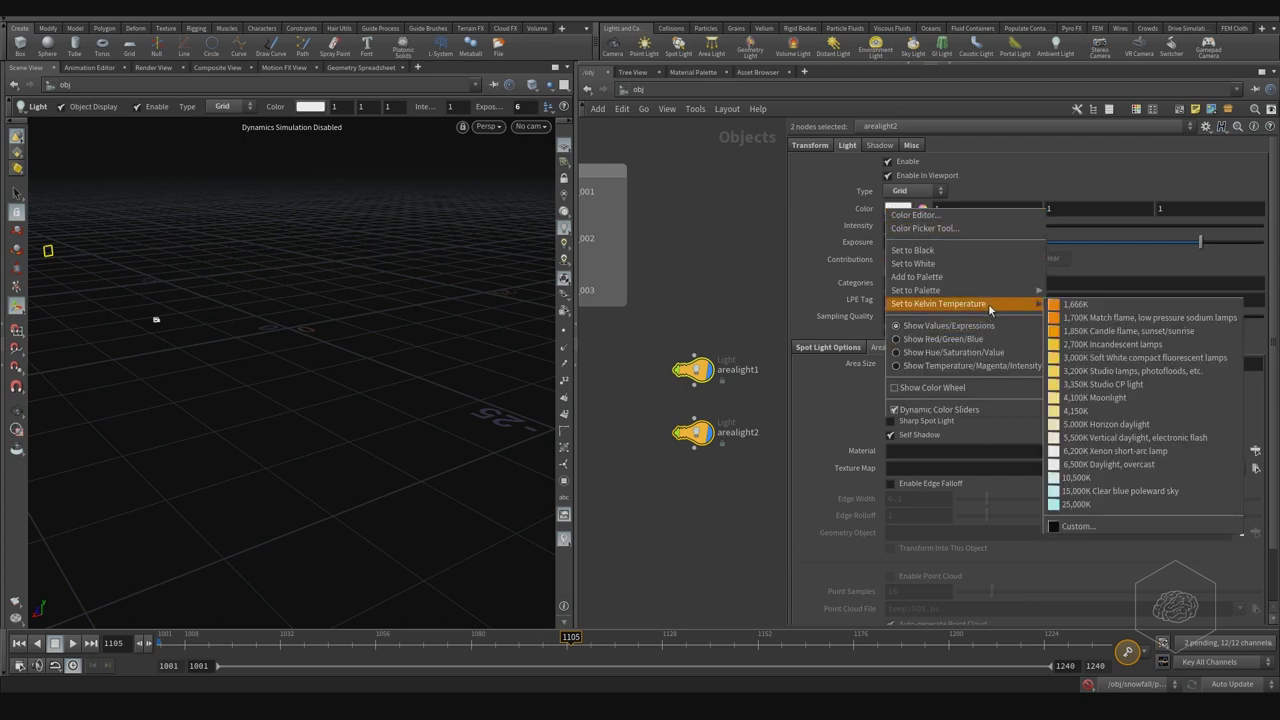
click(1088, 465)
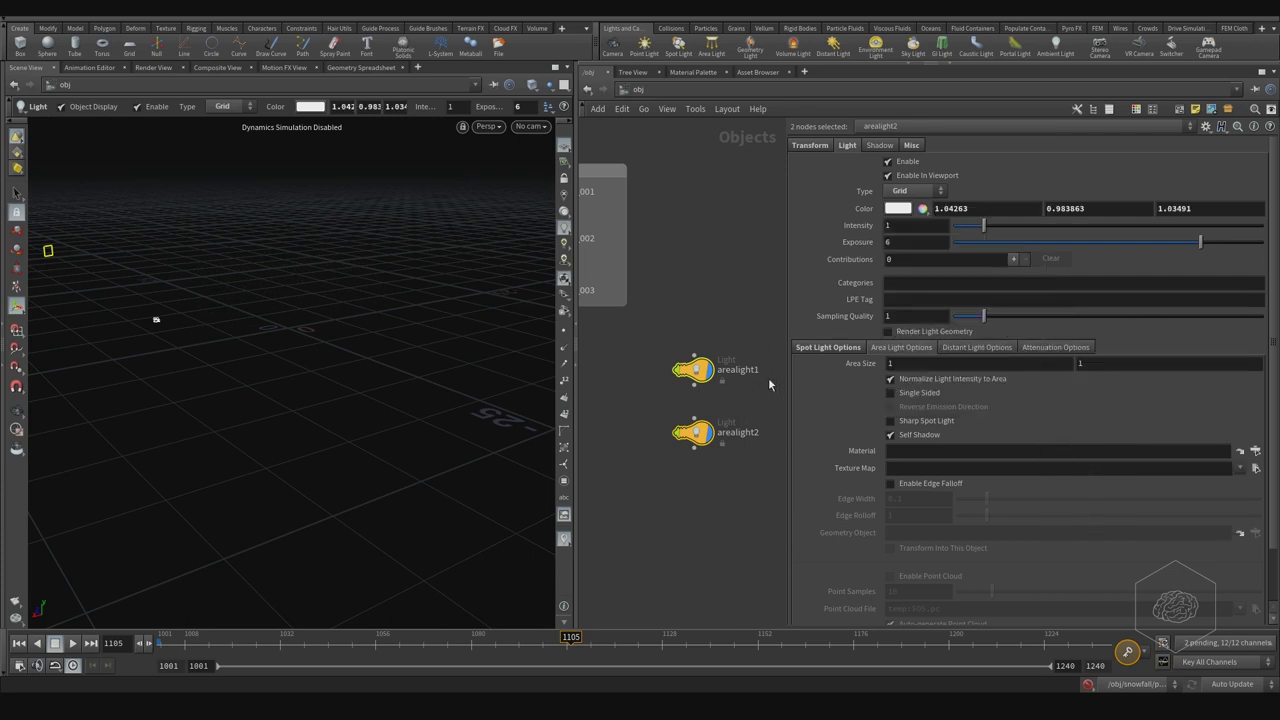
- Set the colour of arealight2 alone to the Kelvin temperature 15,000K Clear blue poleward sky
click(688, 436)
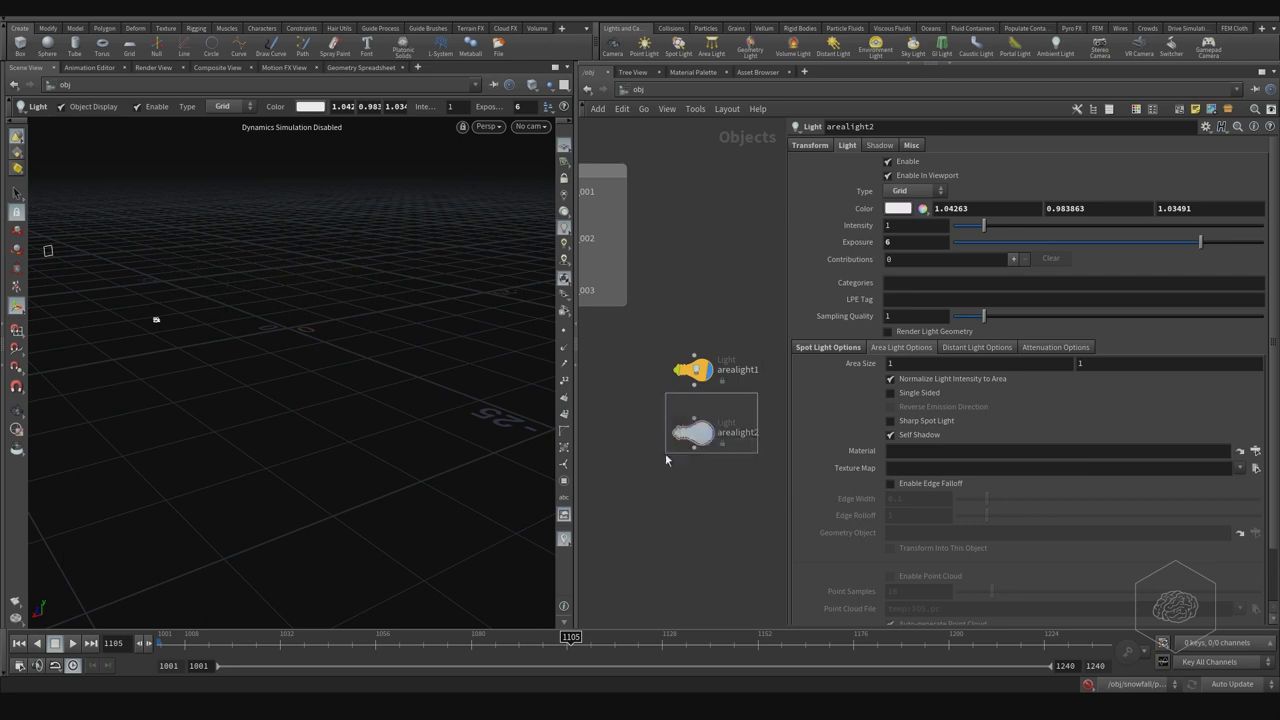
click(900, 211)
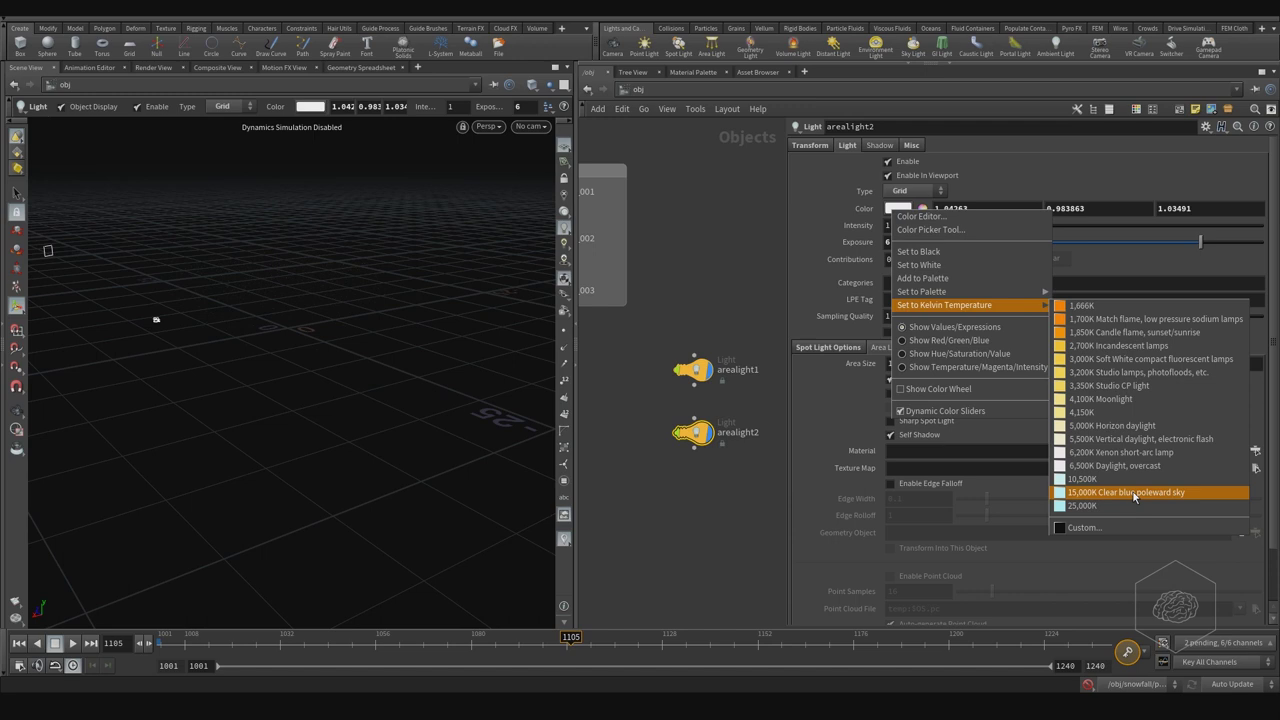
click(1134, 493)
- Space the two area light nodes farther apart in the network
middle_drag(706, 309, 671, 305)
drag(663, 432, 663, 450)
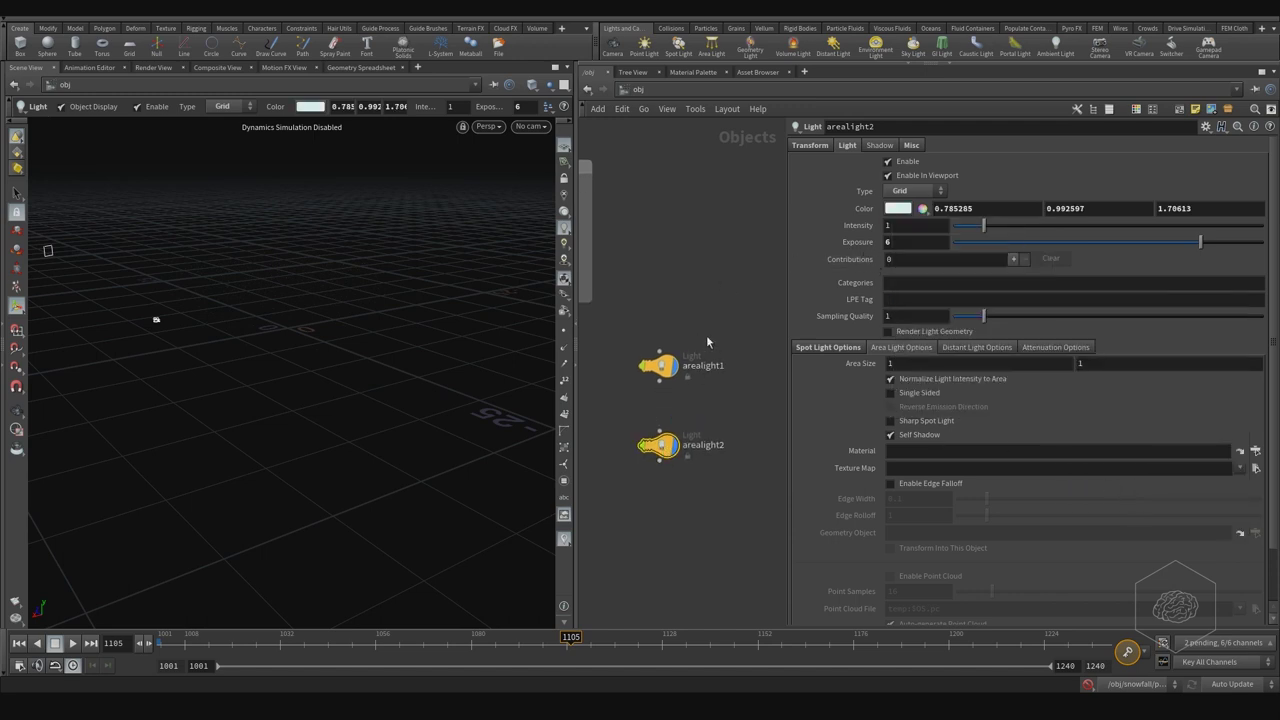
middle_drag(646, 316, 659, 323)
- Try enlarging the area size of arealight1 to 4.5 by 4.5
alt+drag(326, 364, 397, 362)
alt+right_drag(408, 298, 385, 311)
drag(383, 317, 403, 346)
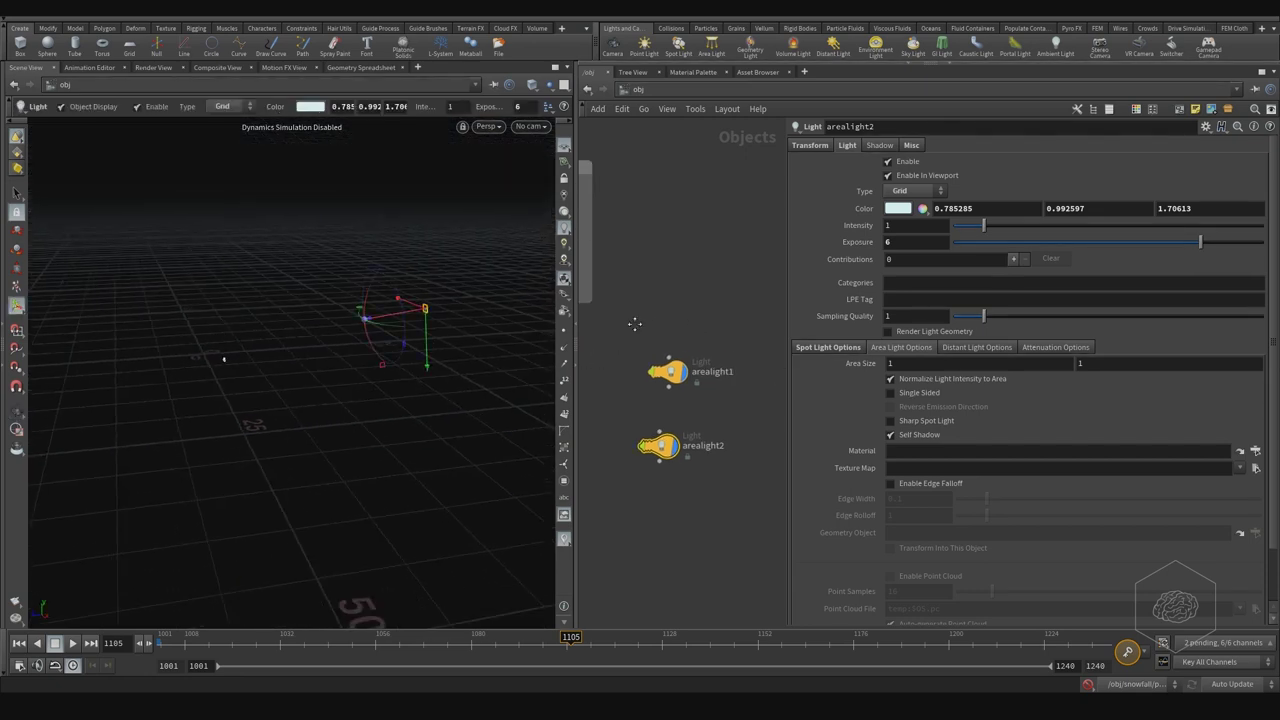
click(637, 376)
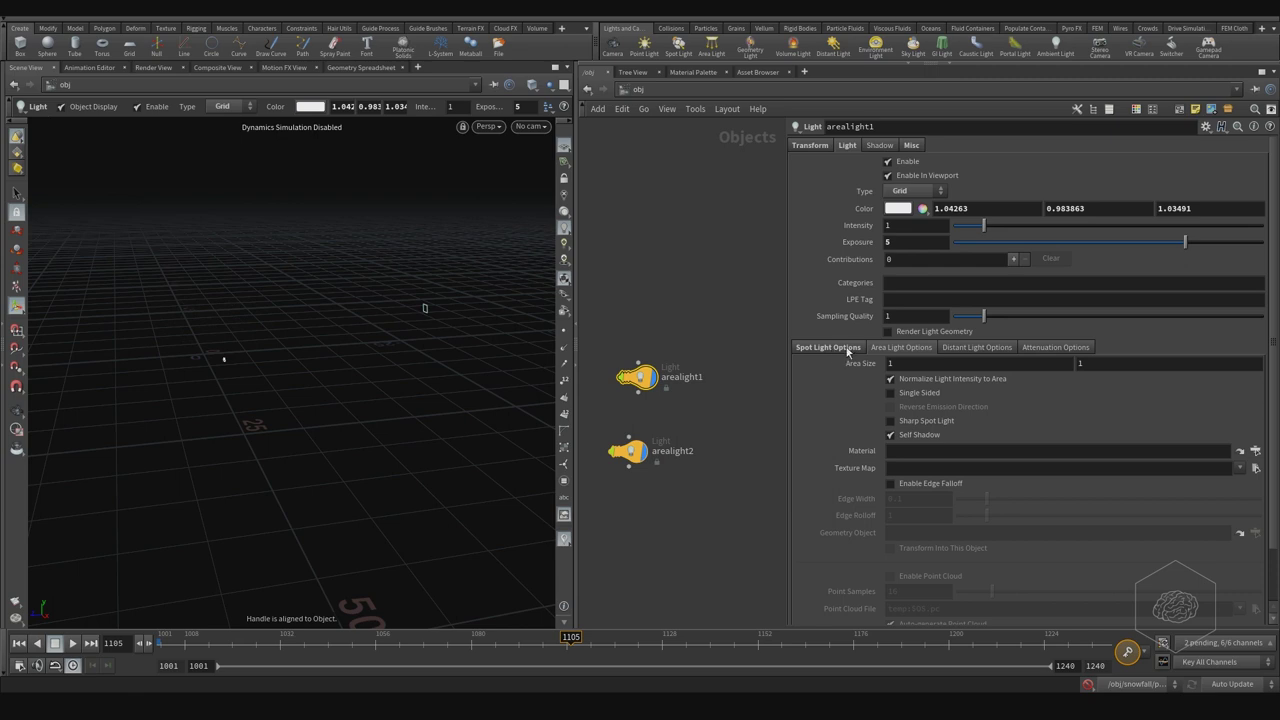
middle_drag(860, 366, 1063, 374)
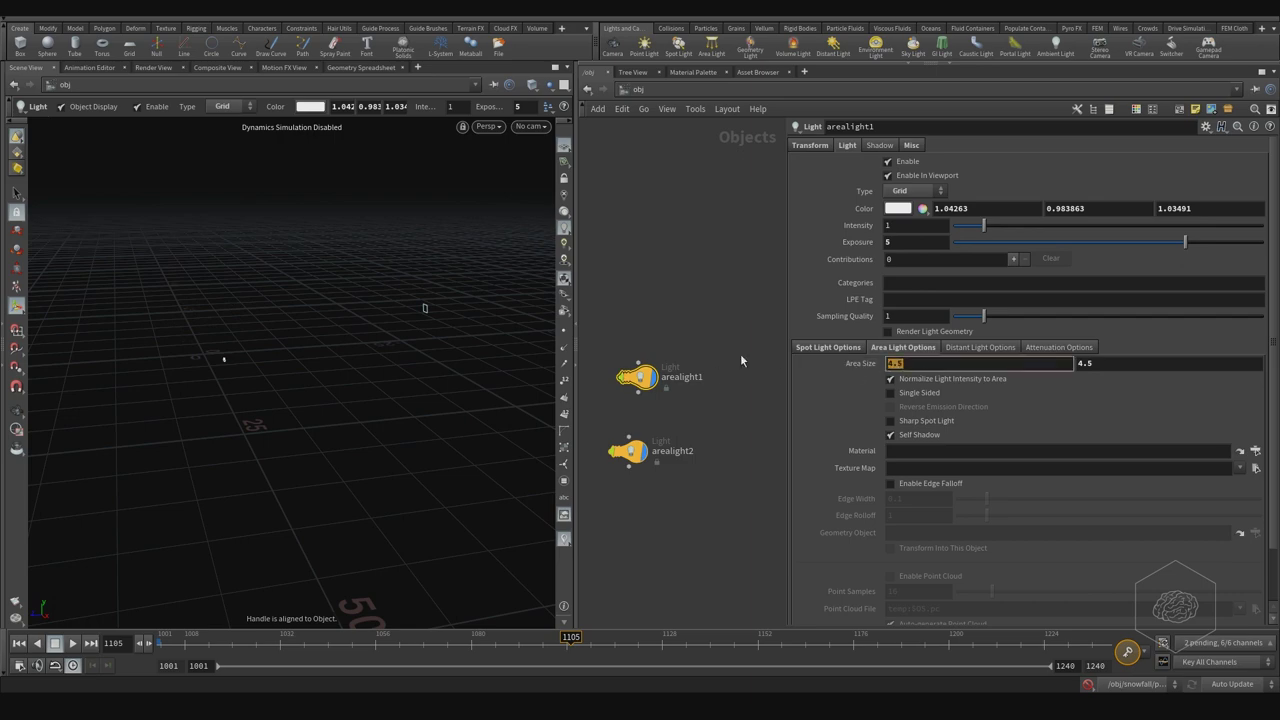
mouse_move(378, 334)
alt+mouse_down()
mouse_move(285, 357)
mouse_move(486, 330)
mouse_move(397, 344)
alt+mouse_up()
mouse_move(436, 342)
alt+middle_down()
mouse_move(376, 340)
mouse_move(456, 349)
alt+middle_up()
- Return the area size of arealight1 to 1 by 1
click(922, 362)
text(1)
key(Tab)
text(1)
key(Return)
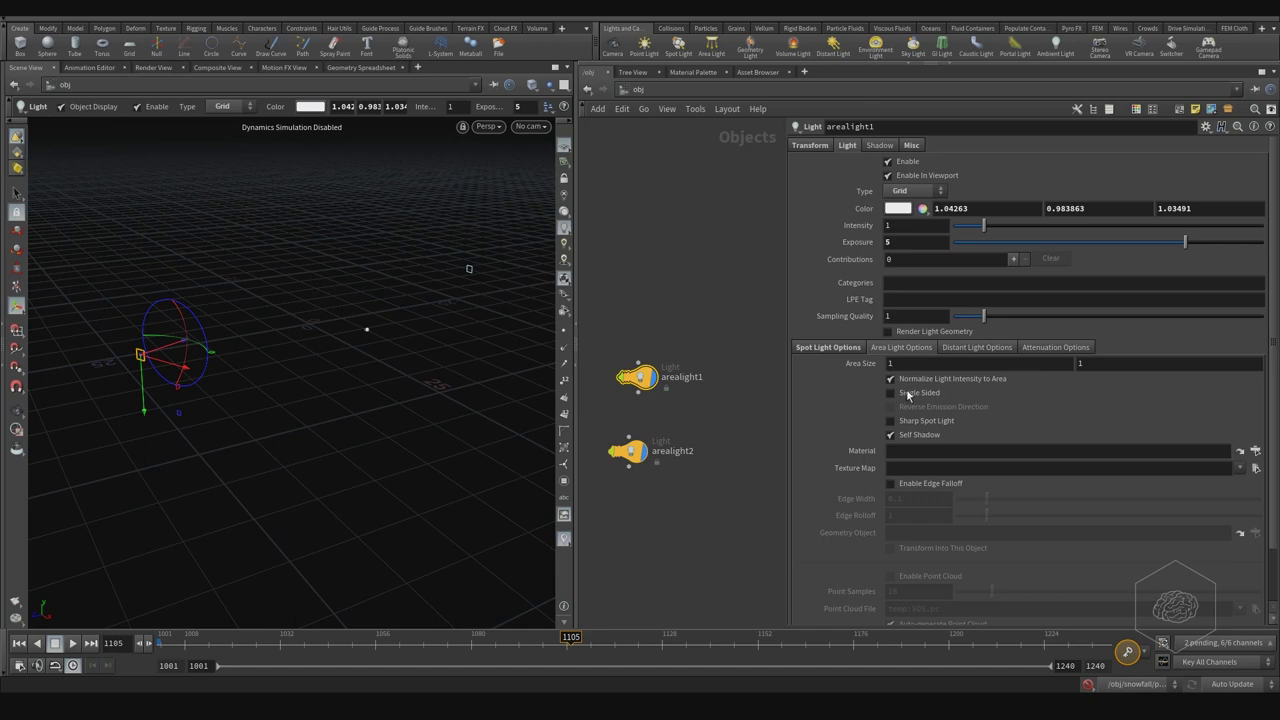
- Look through the cam1 camera in the scene view
key(Escape)
drag(391, 334, 346, 366)
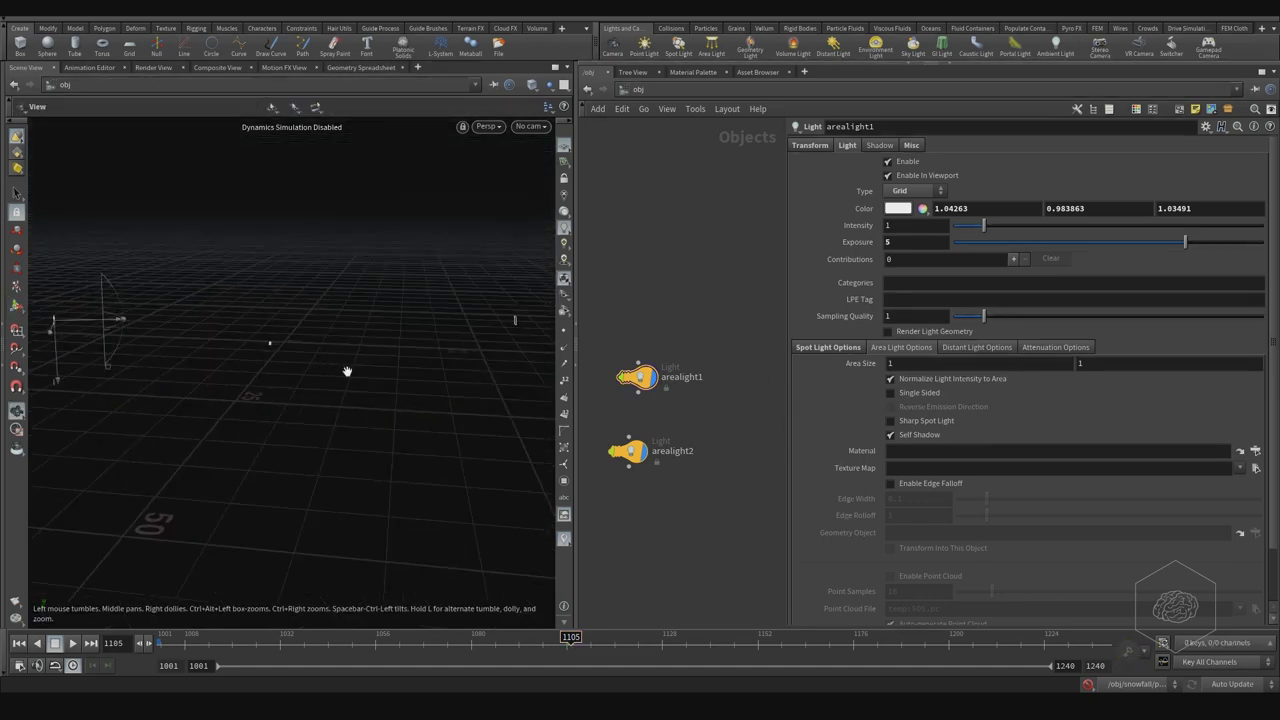
key(Return)
click(529, 126)
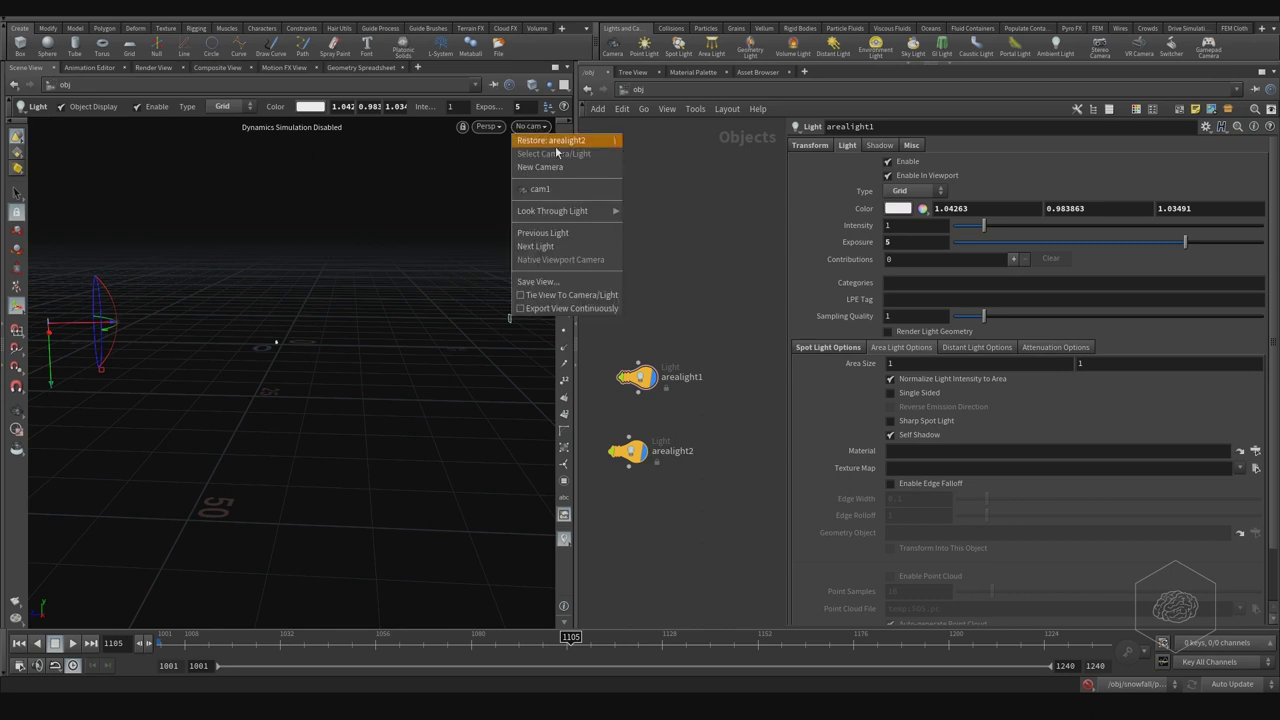
click(558, 190)
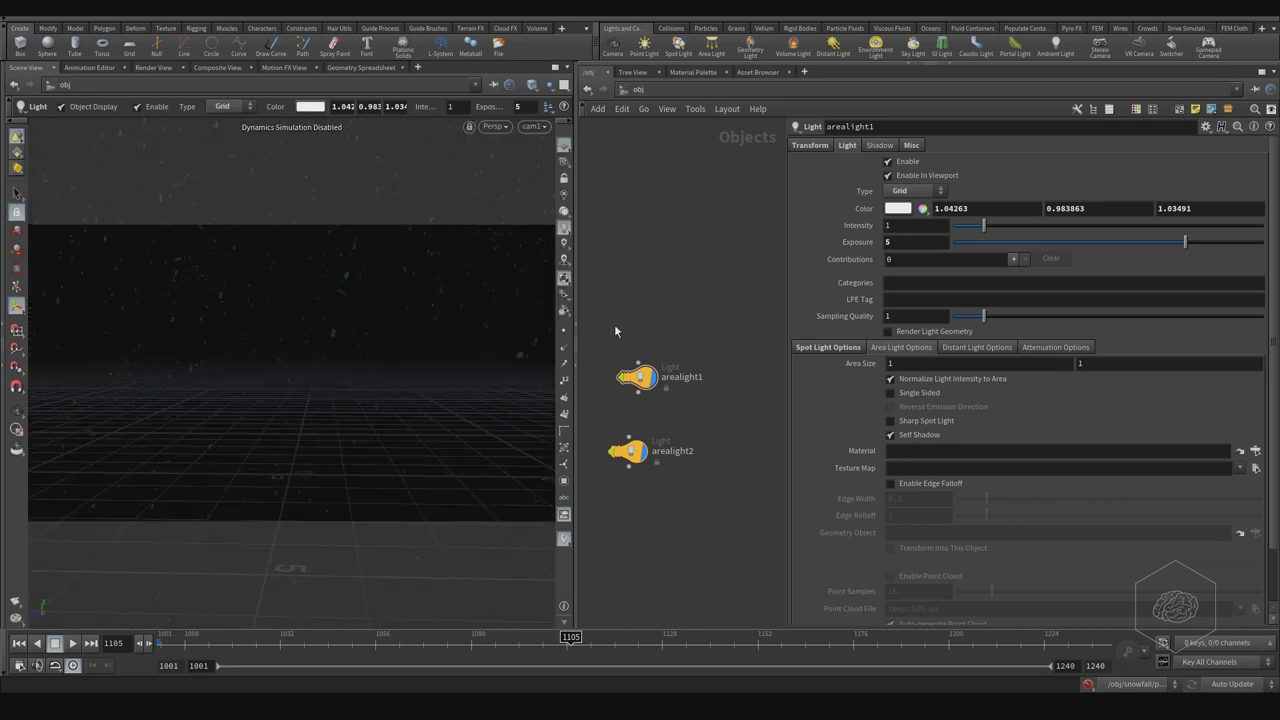
middle_drag(594, 272, 809, 276)
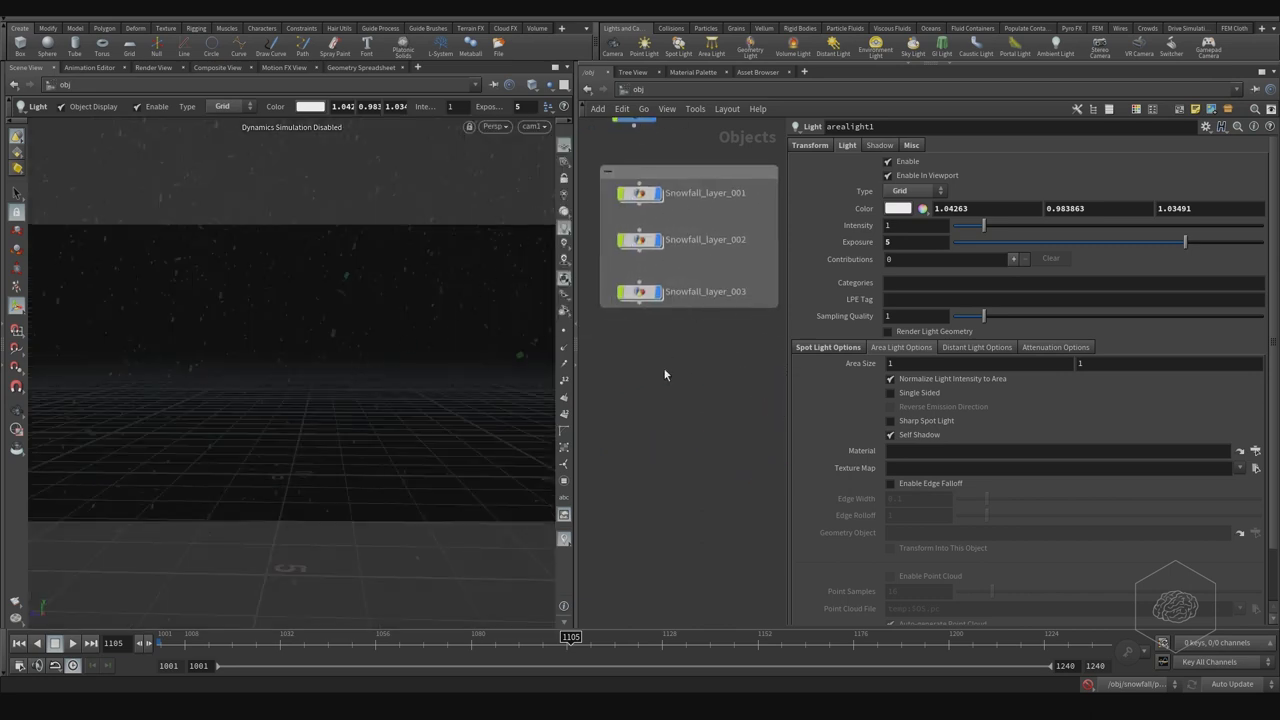
middle_drag(678, 386, 623, 477)
middle_drag(673, 213, 671, 226)
middle_drag(749, 349, 661, 307)
drag(656, 509, 665, 508)
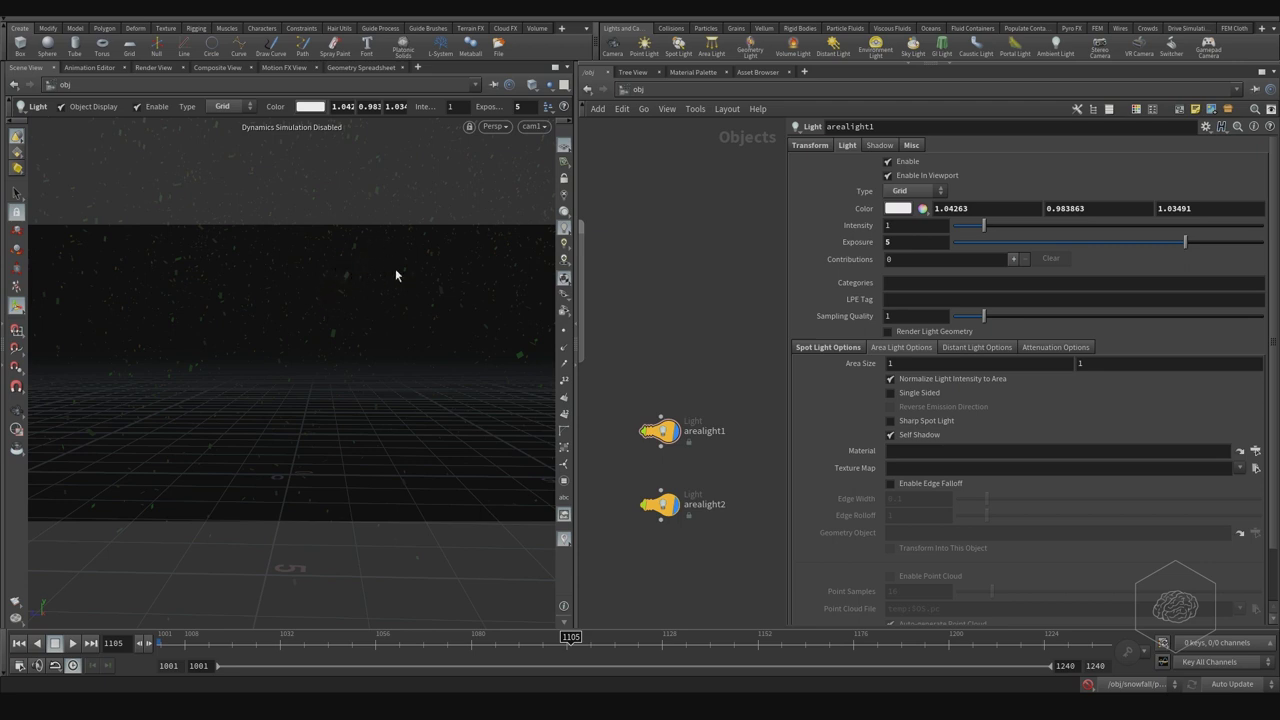
middle_drag(670, 357, 742, 337)
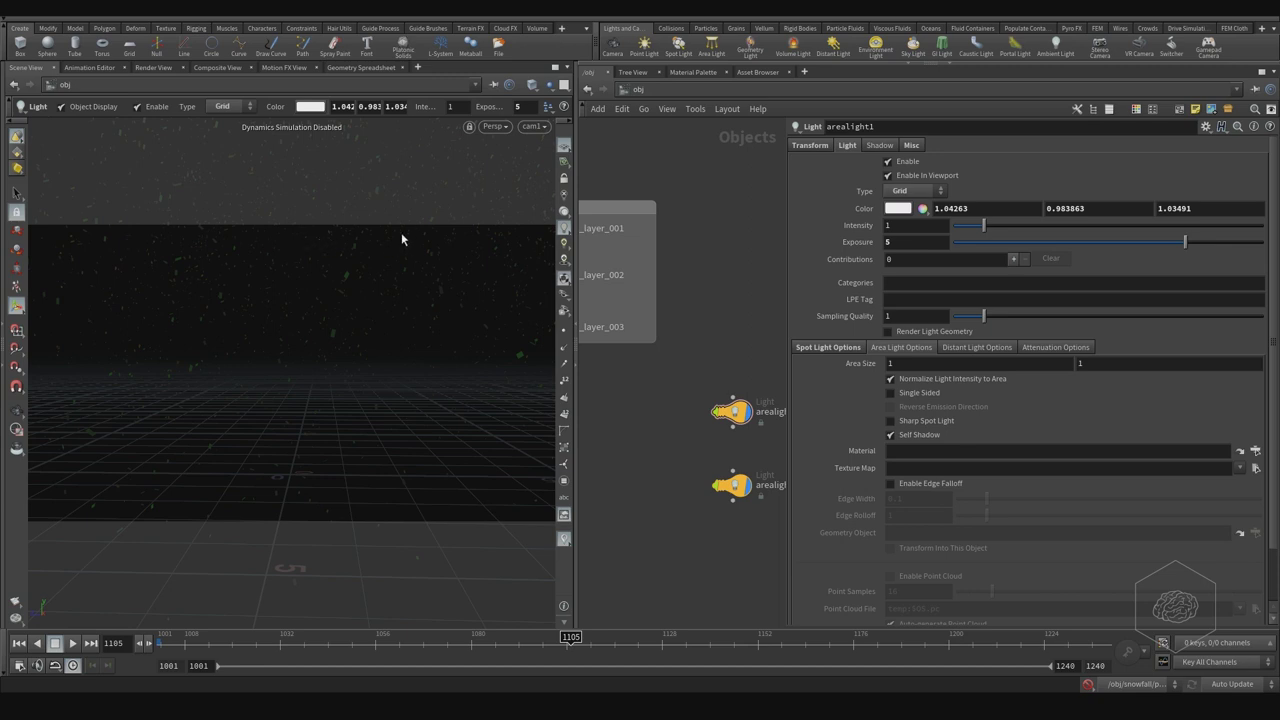
middle_drag(732, 180, 729, 210)
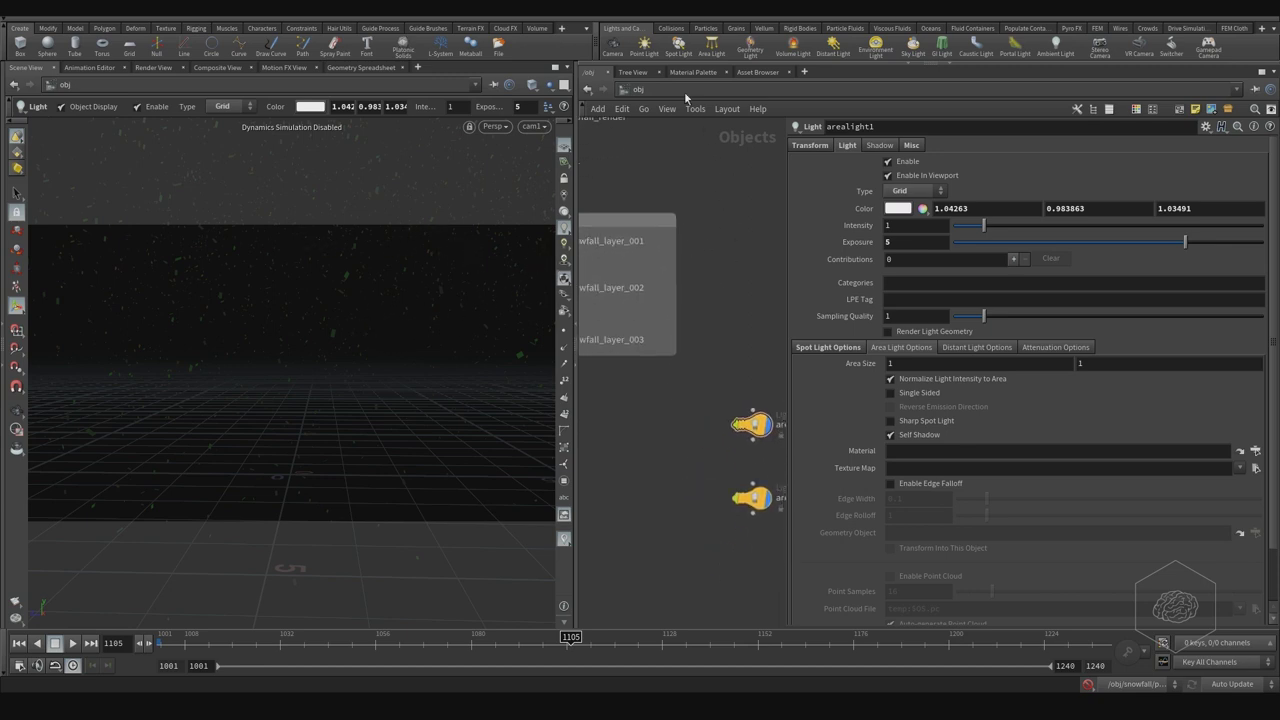
- Enter the Snowfall_render geometry network and display its OUT_Snow_Render null
key(h)
middle_drag(701, 160, 698, 230)
middle_drag(727, 298, 735, 323)
click(700, 299)
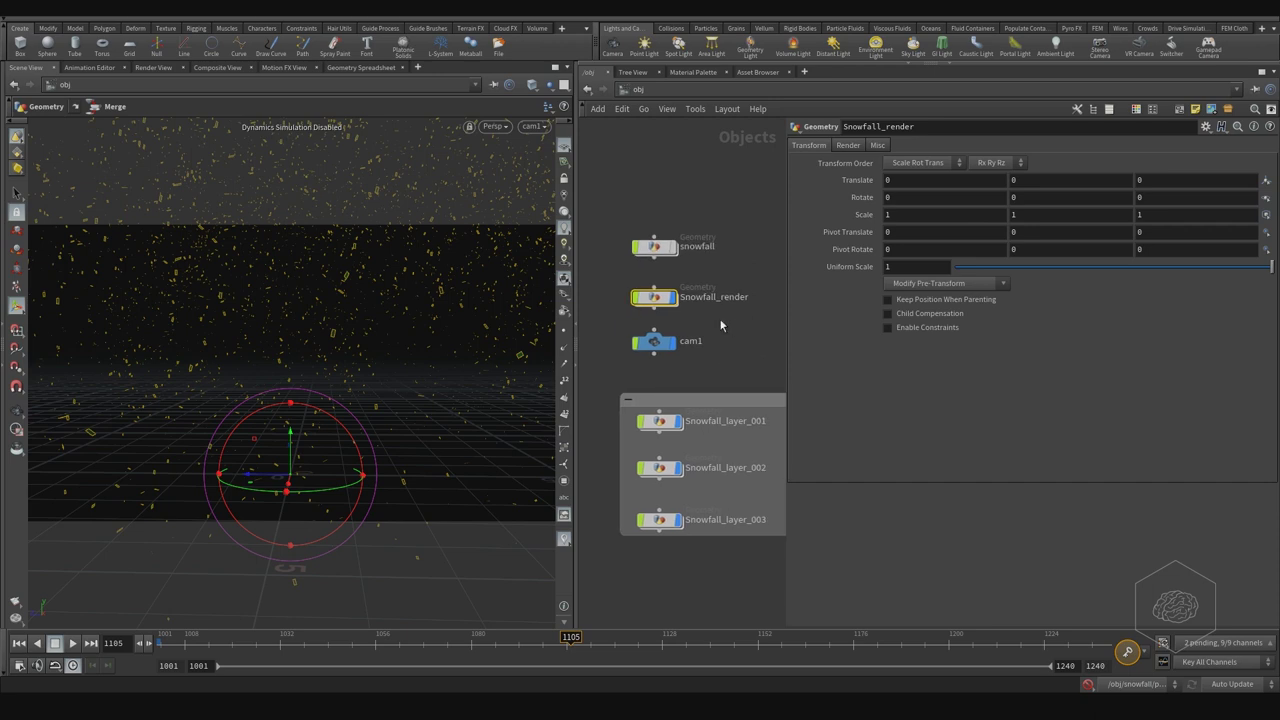
mouse_move(656, 304)
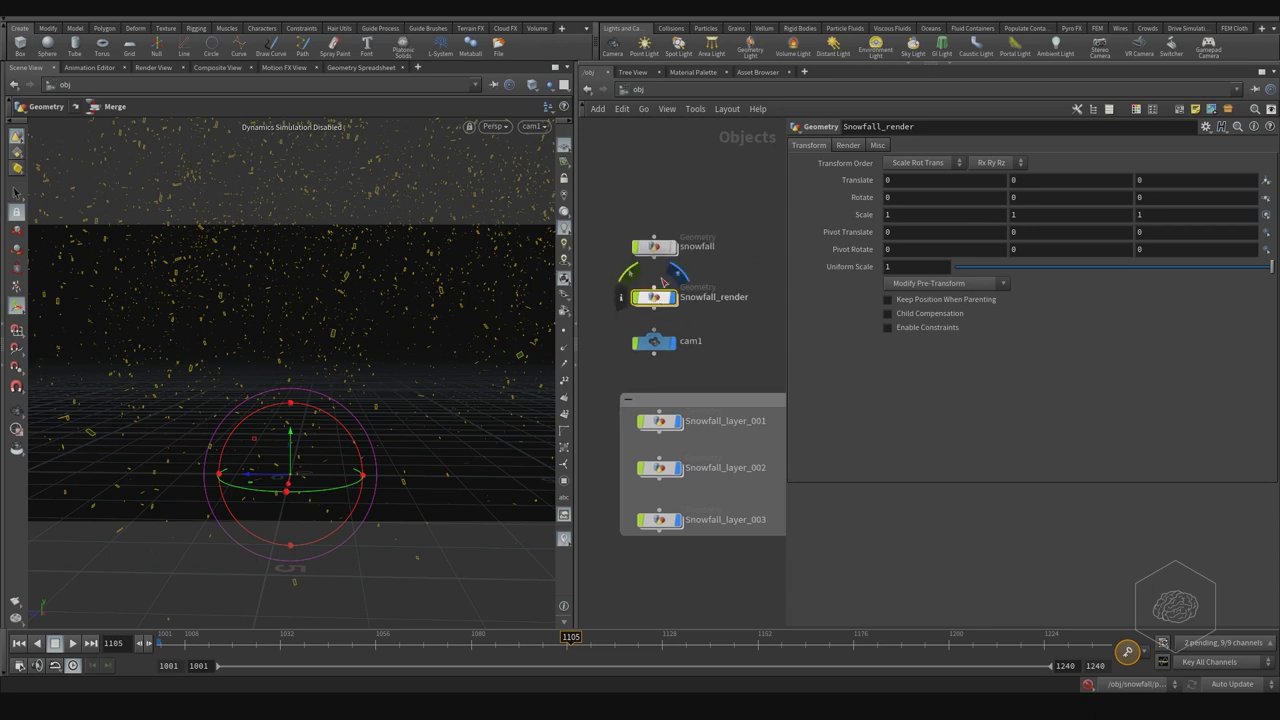
double_click(654, 303)
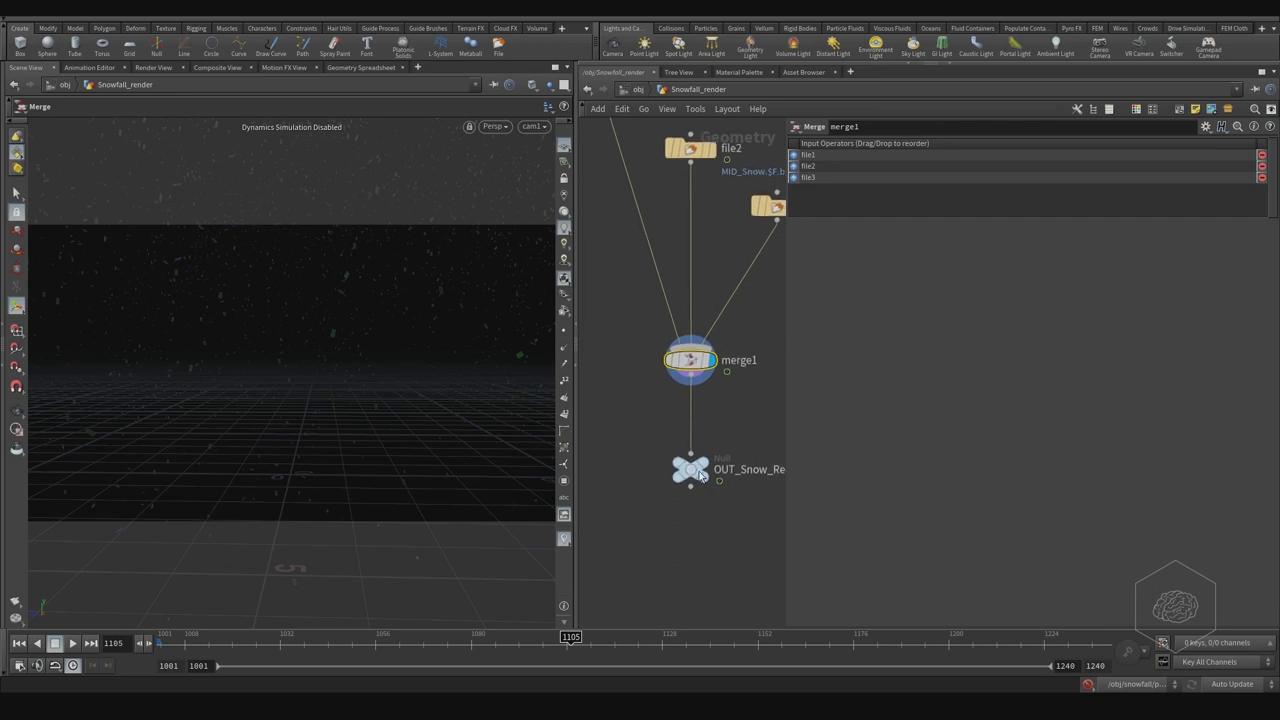
click(688, 467)
middle_drag(626, 308, 623, 356)
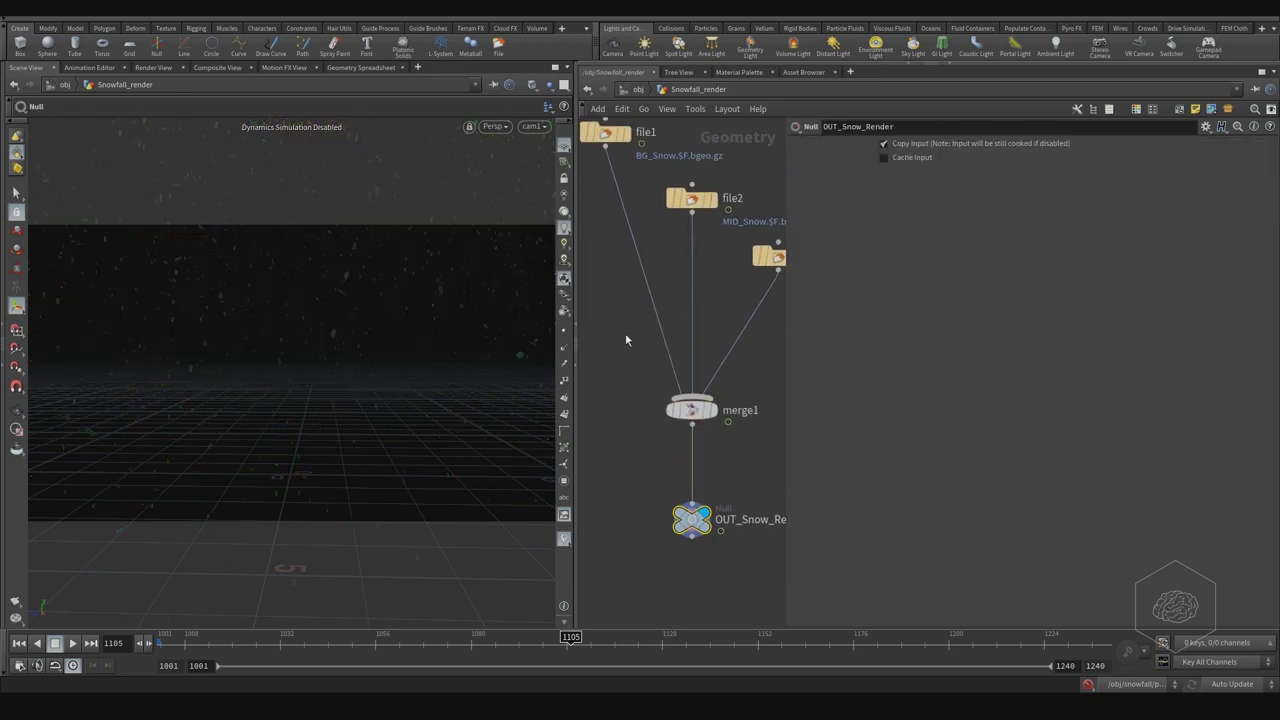
- Inspect the point attributes of OUT_Snow_Render in its node info, looking for the velocity attribute v
middle_drag(634, 460, 611, 368)
mouse_move(632, 436)
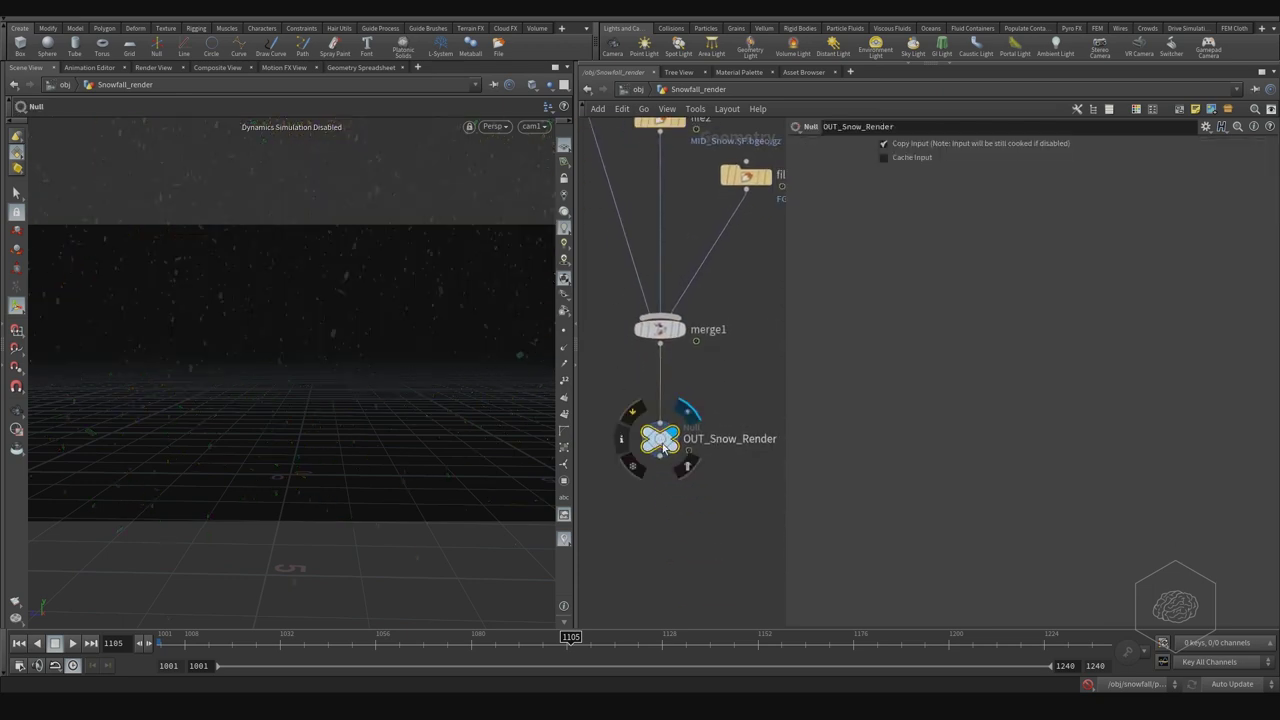
click(622, 441)
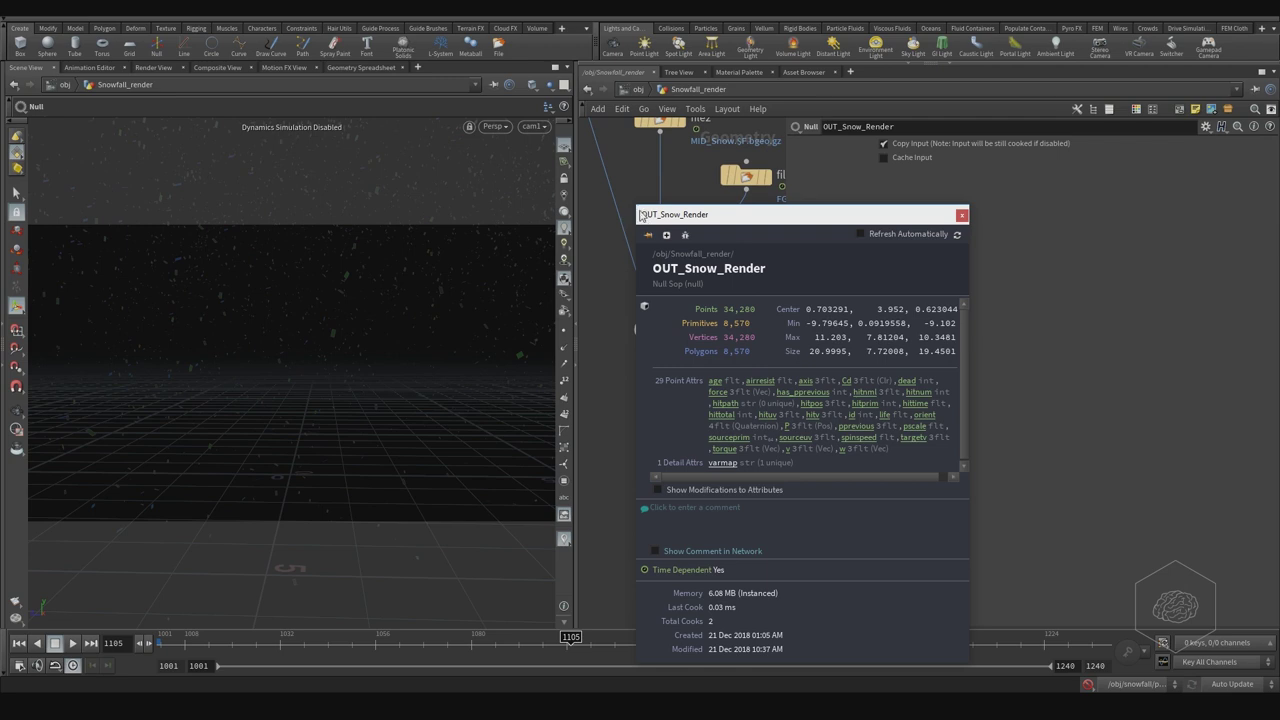
drag(632, 202, 492, 146)
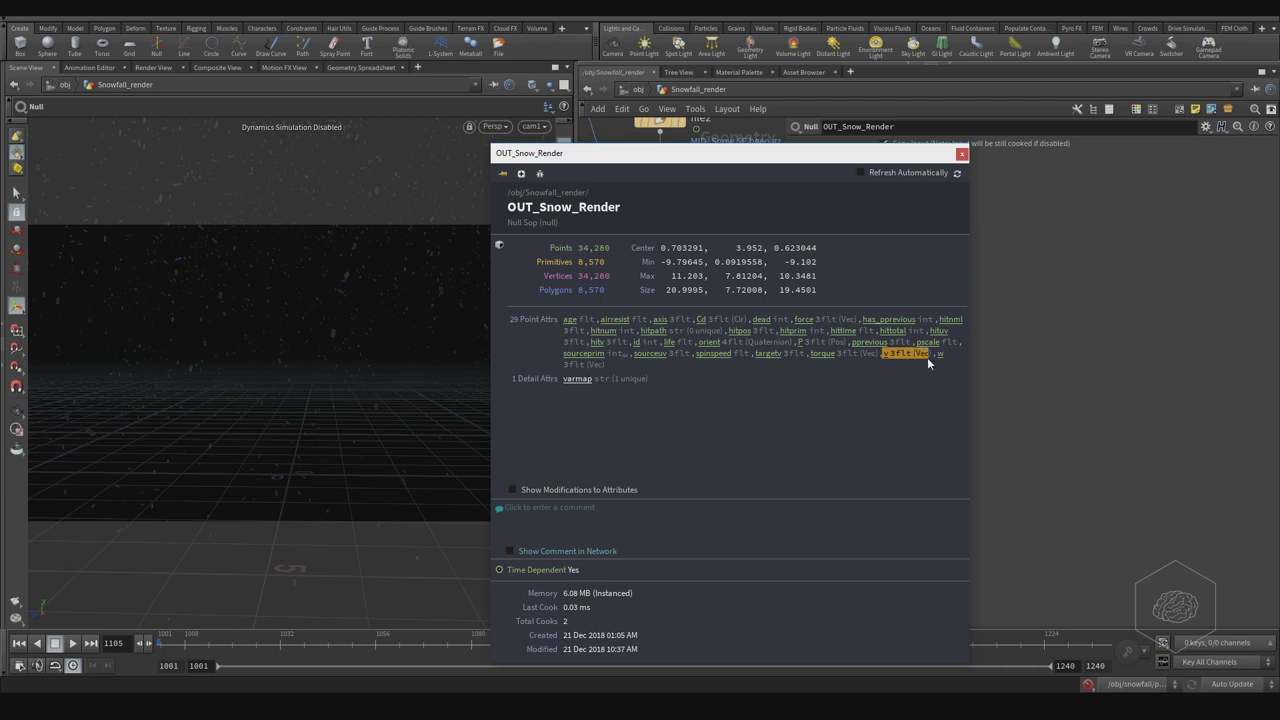
drag(899, 357, 930, 356)
click(962, 153)
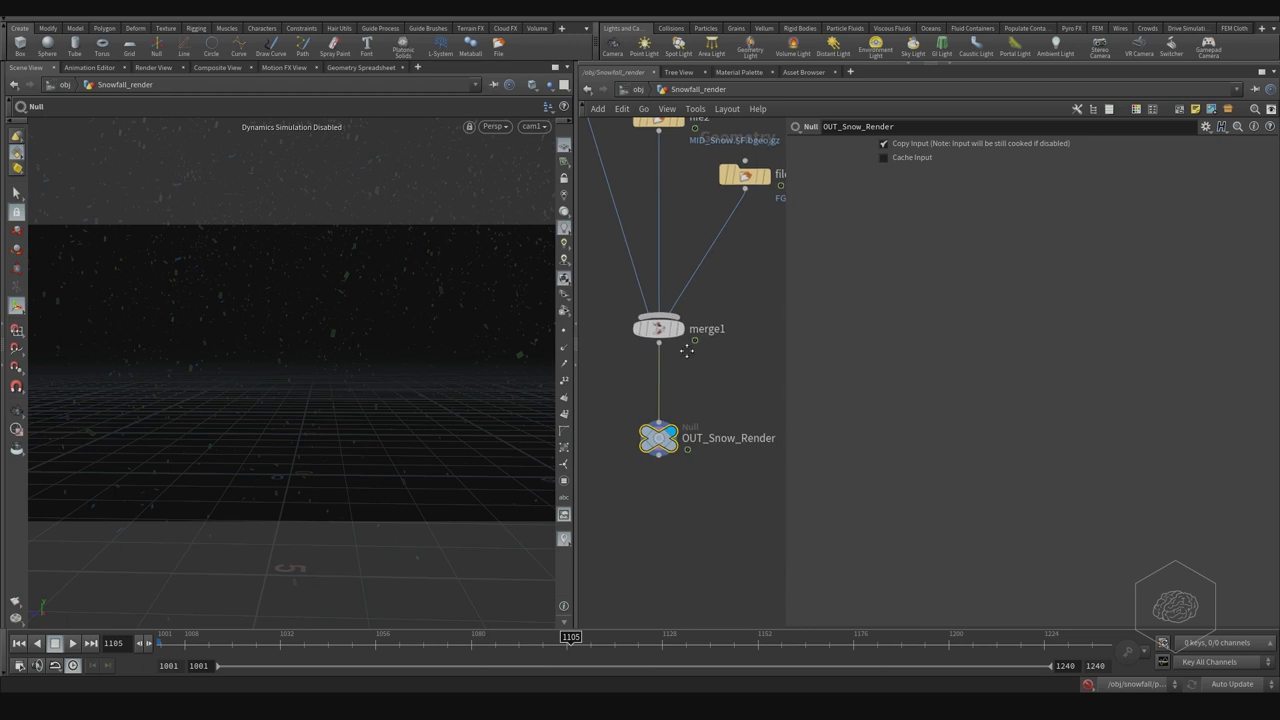
- Insert a Trail node between merge1 and OUT_Snow_Render and display it
drag(652, 413, 652, 458)
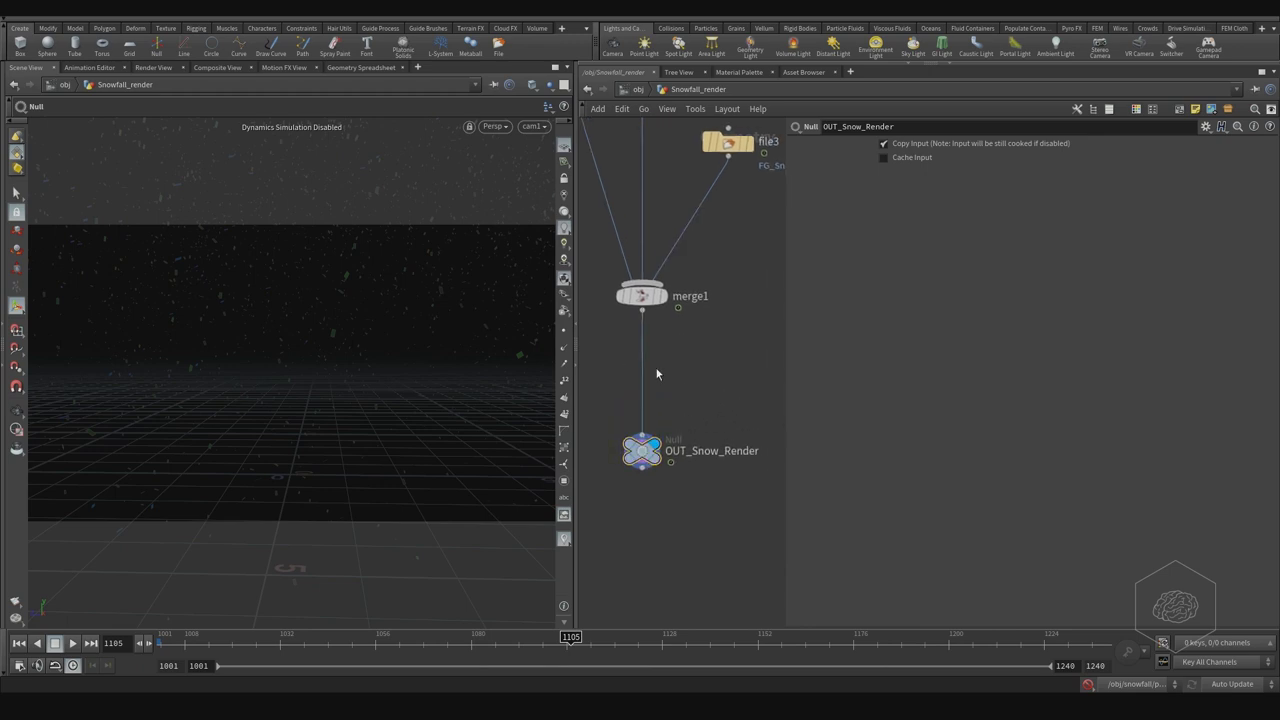
key(Tab)
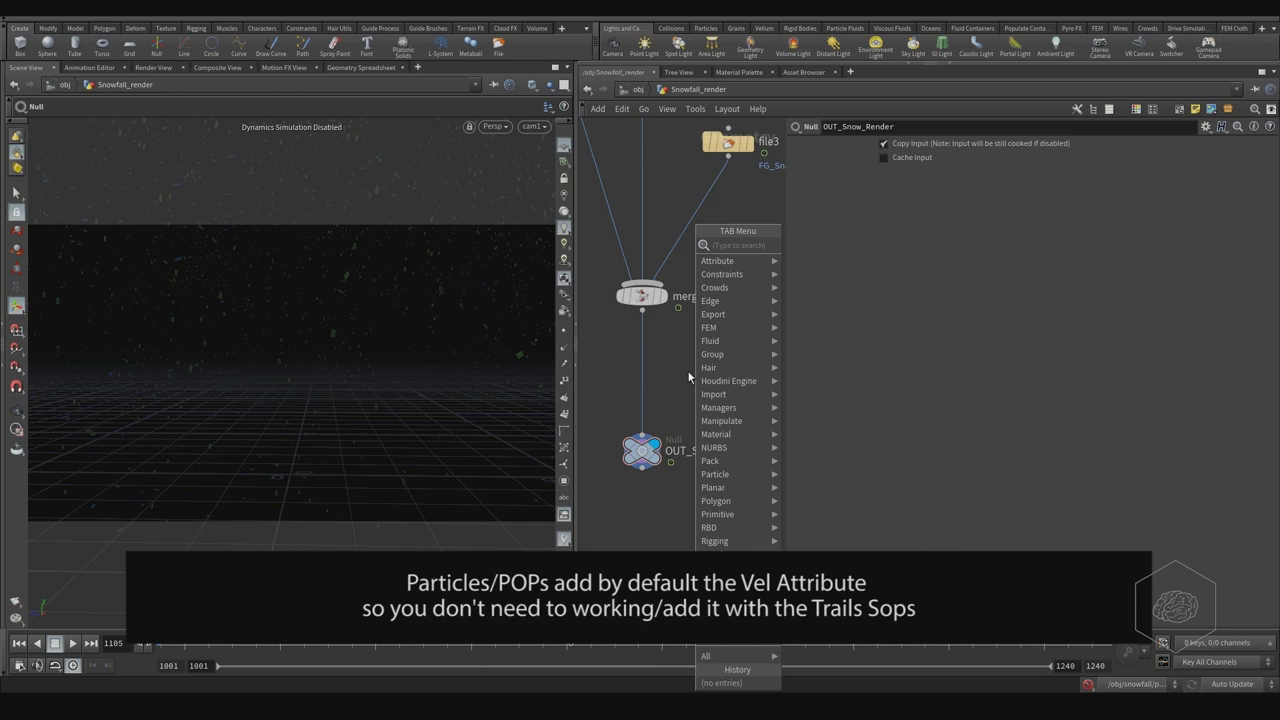
text(tra)
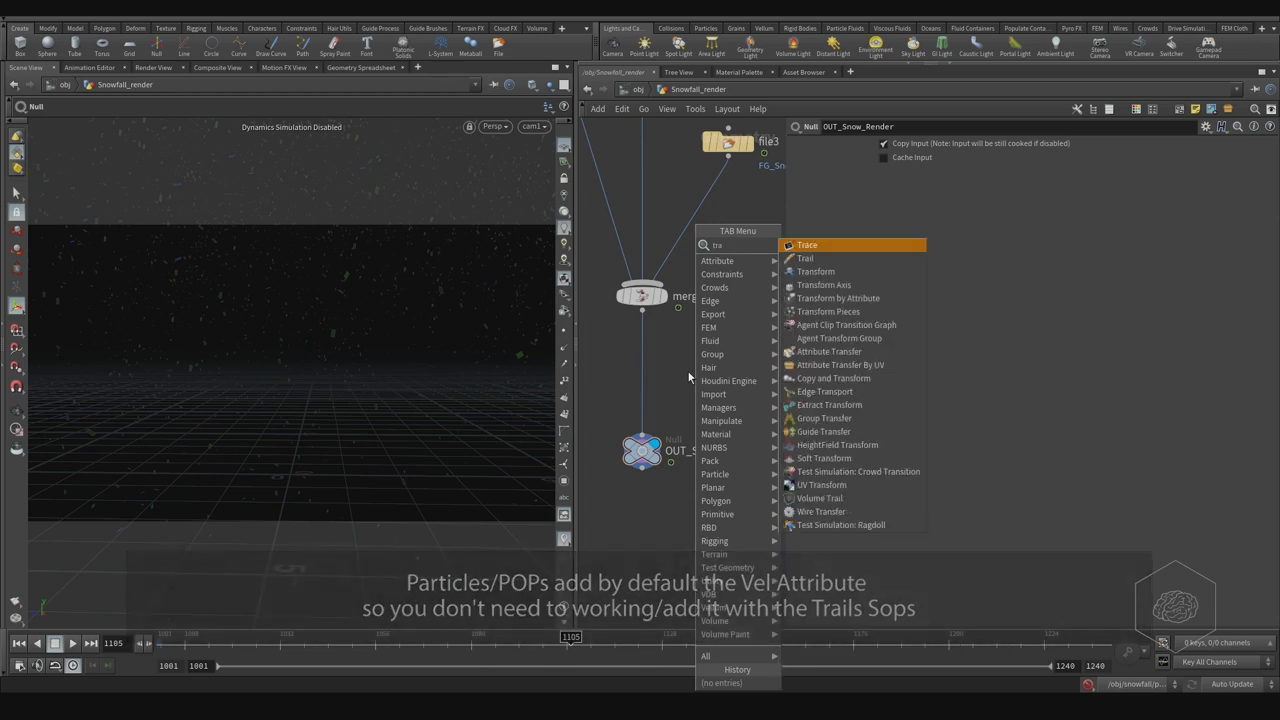
key(Down)
key(Return)
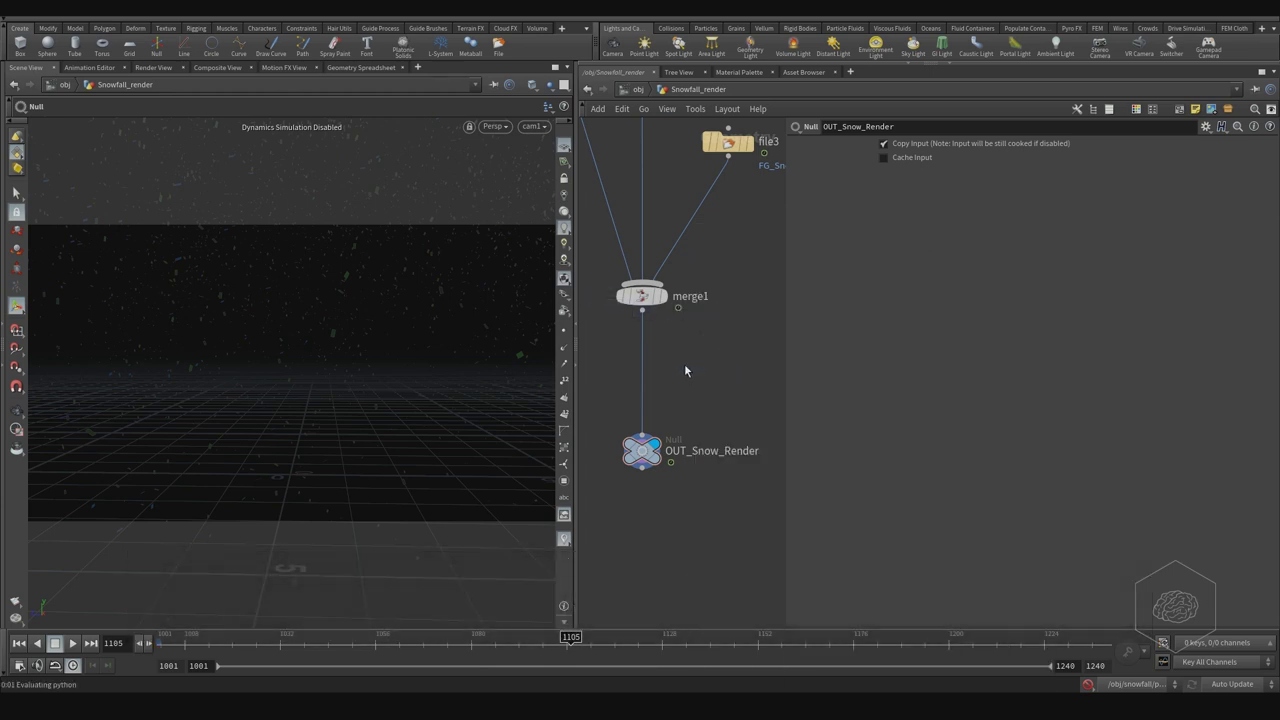
click(641, 374)
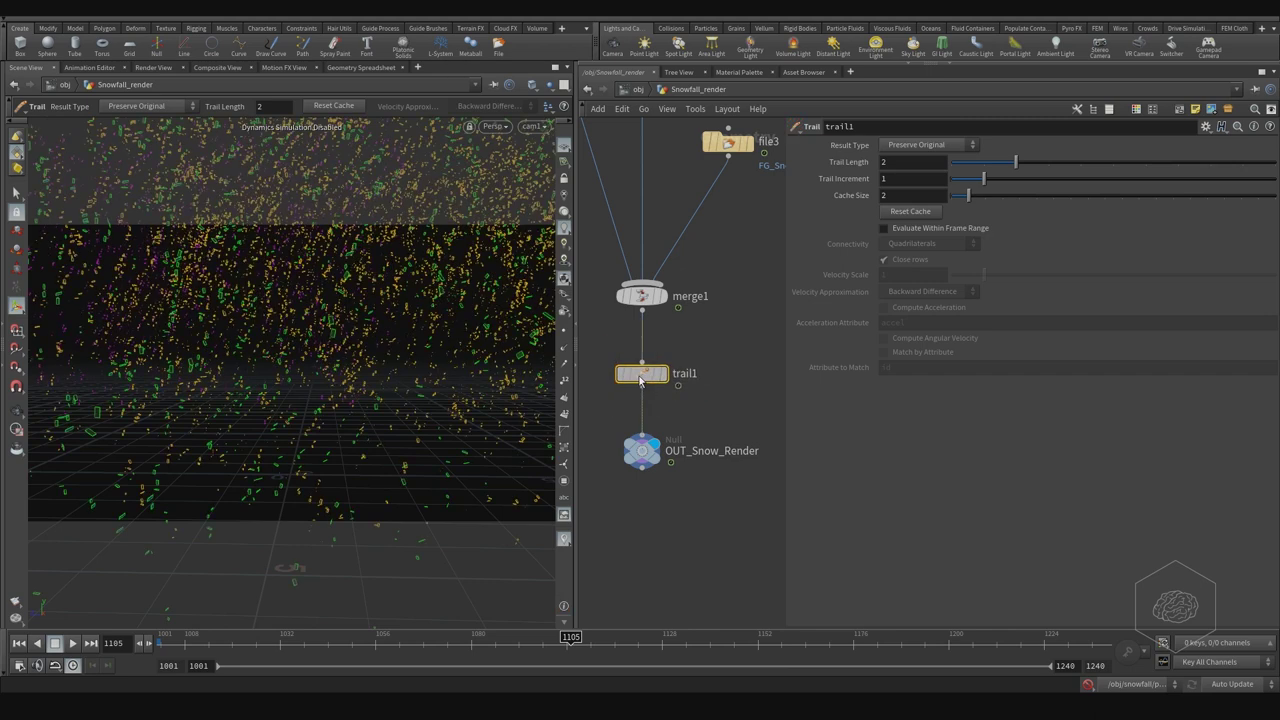
click(664, 376)
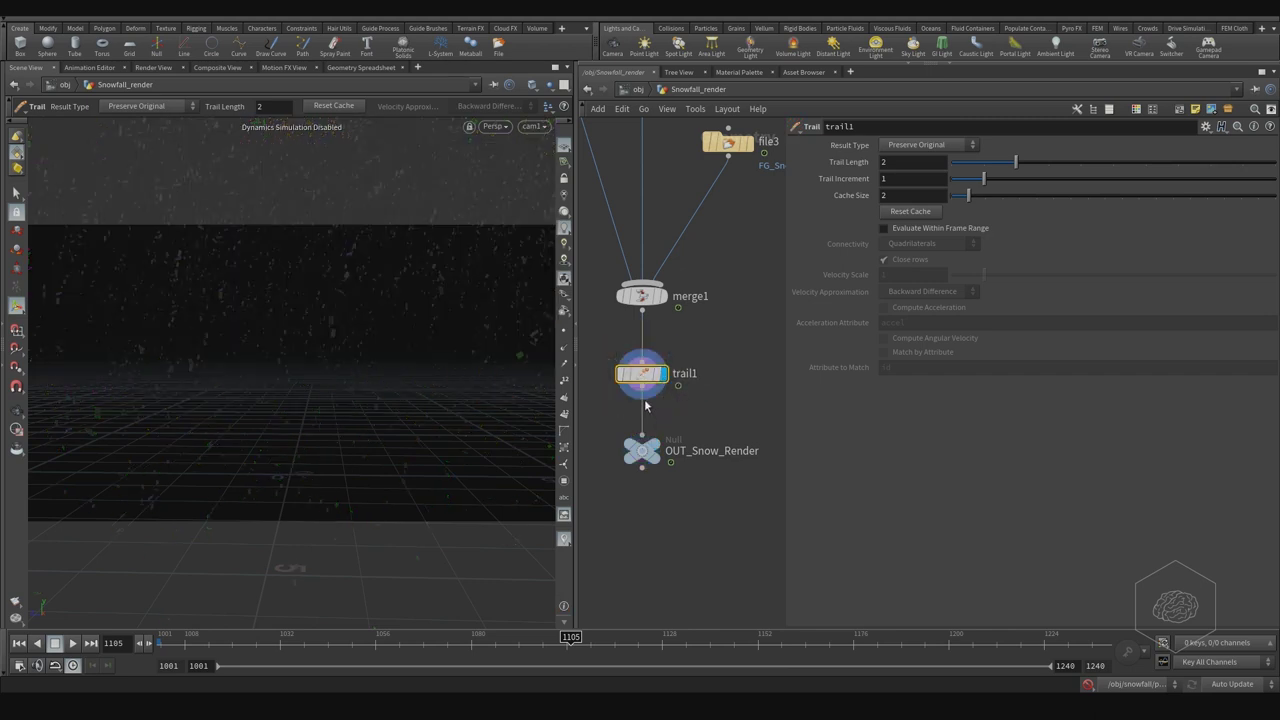
- Set trail1's result type to Compute Velocity and check its point attributes in the node info
click(921, 147)
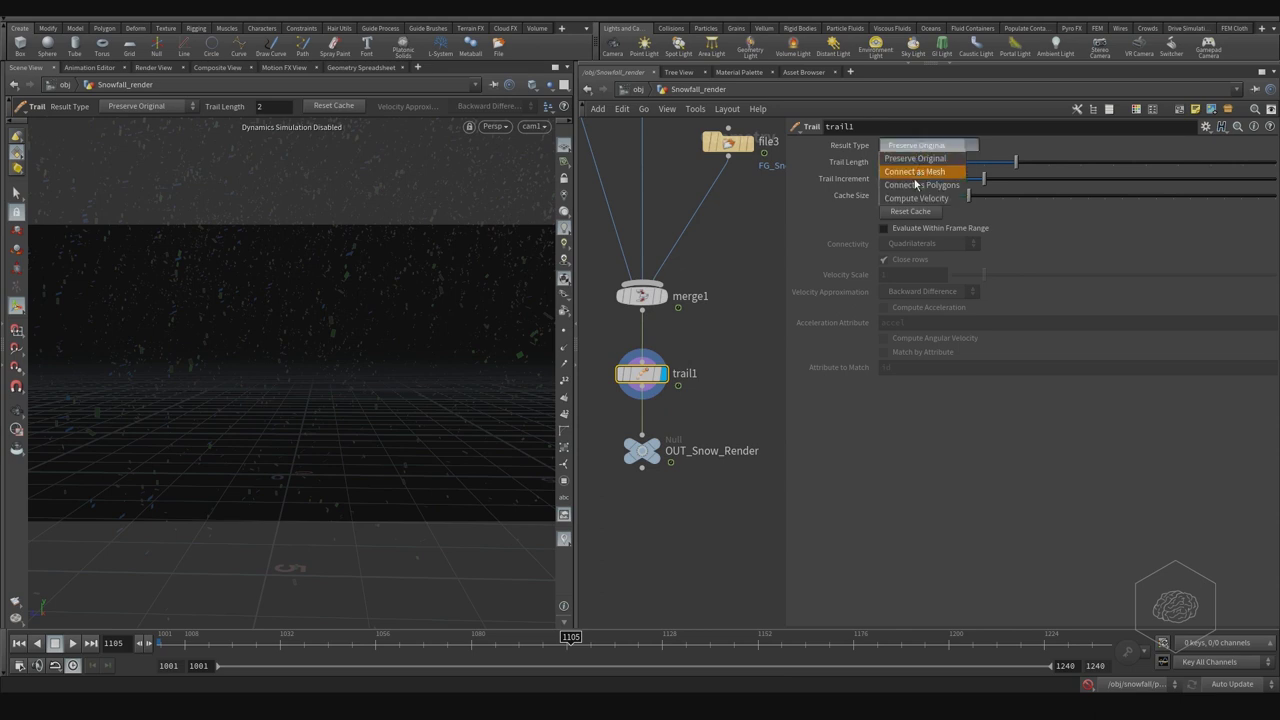
click(920, 199)
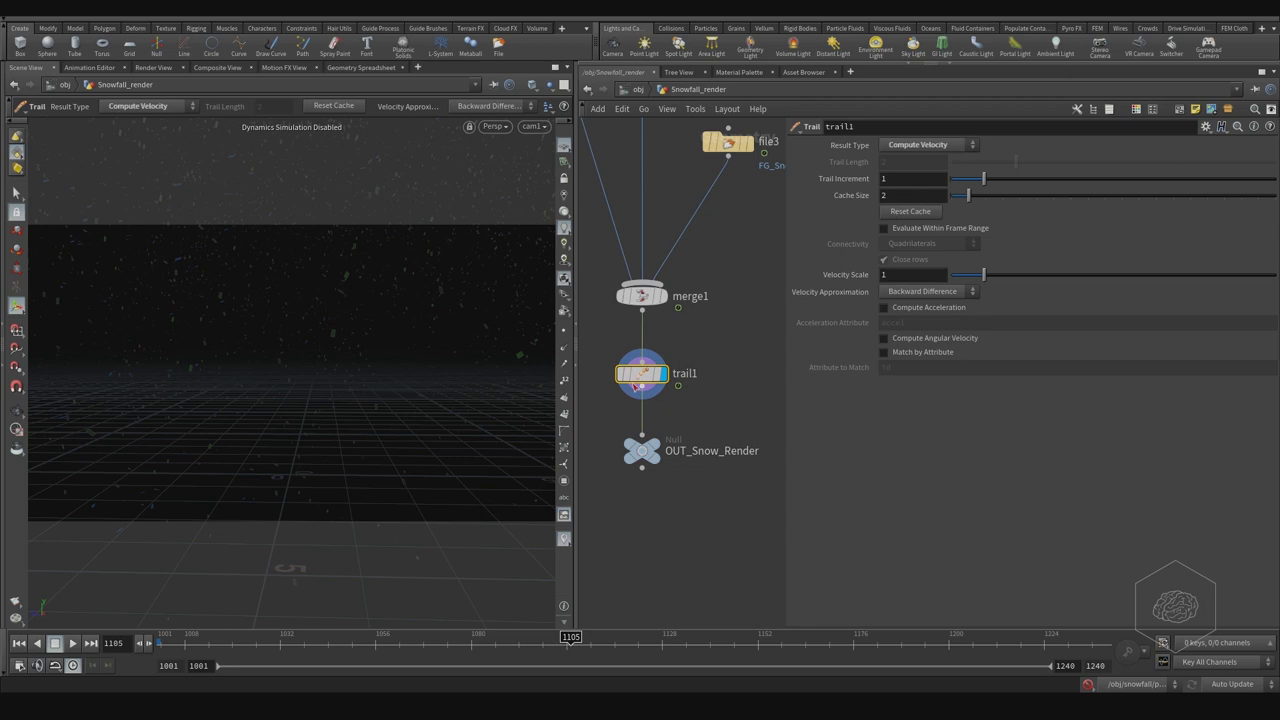
middle_click(621, 373)
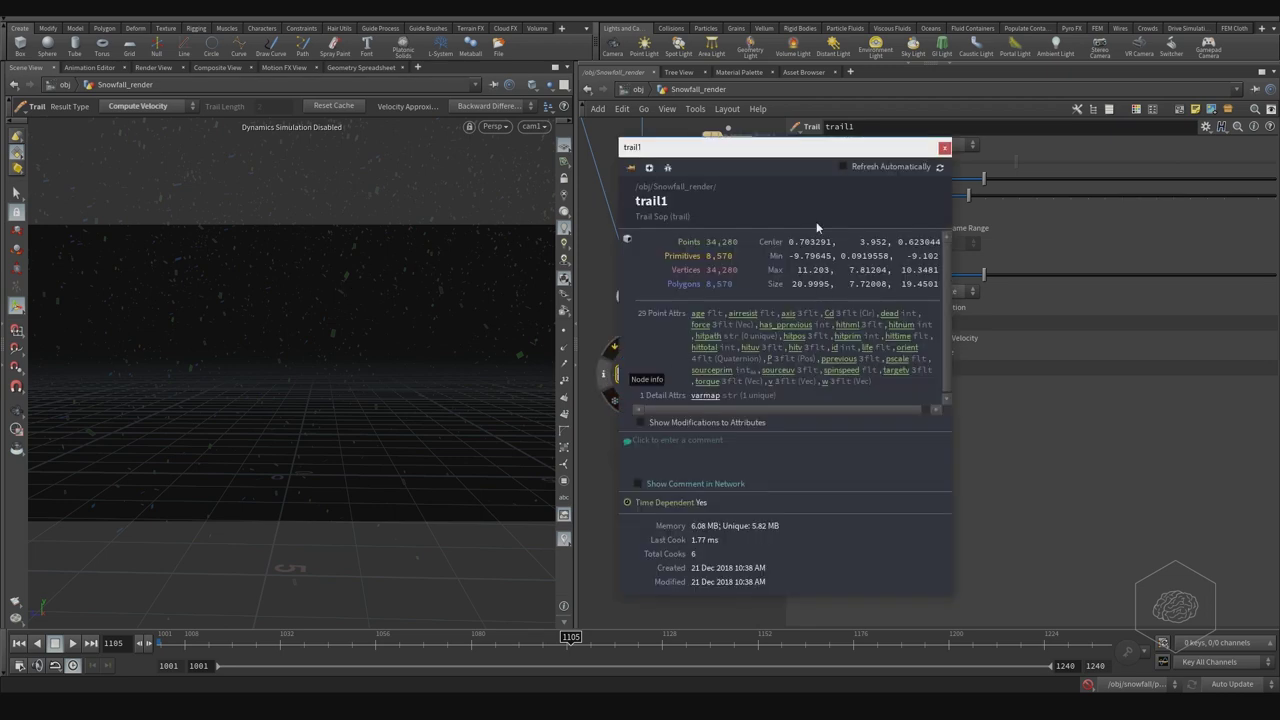
click(630, 168)
drag(787, 152, 461, 182)
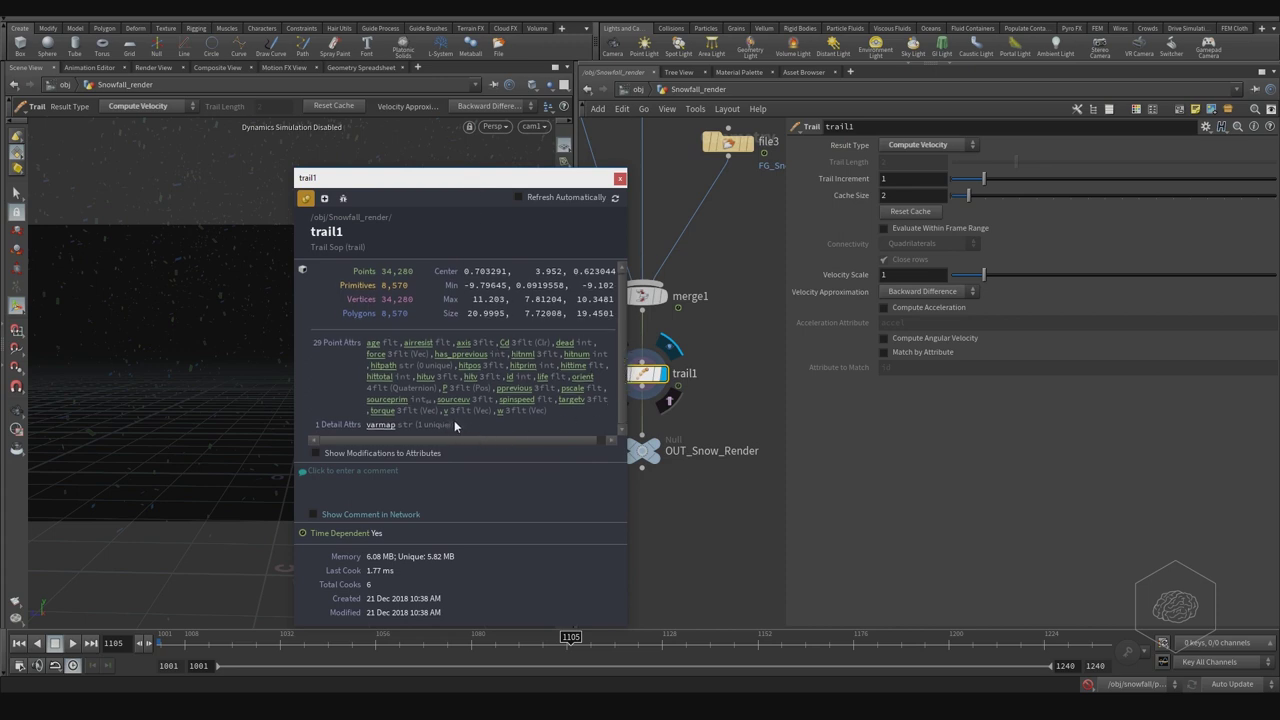
click(620, 178)
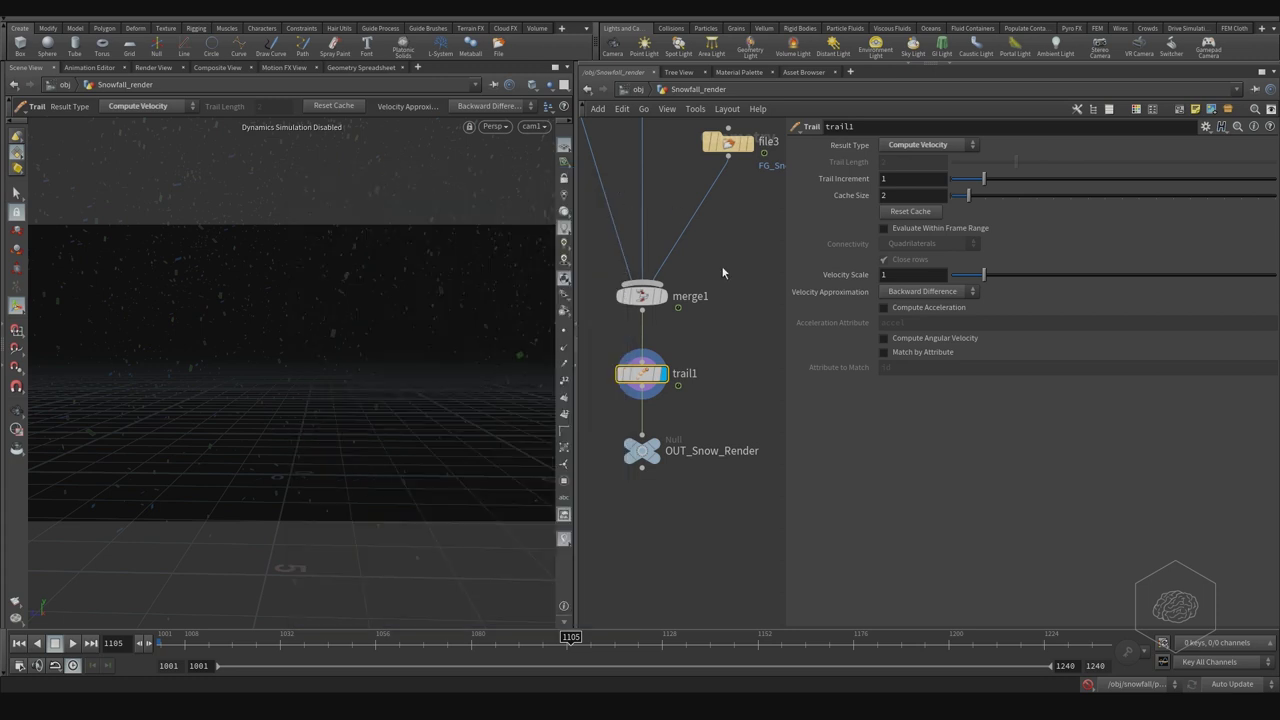
- Add a Sphere node beside merge1 and wire it into trail1 in place of merge1
key(Tab)
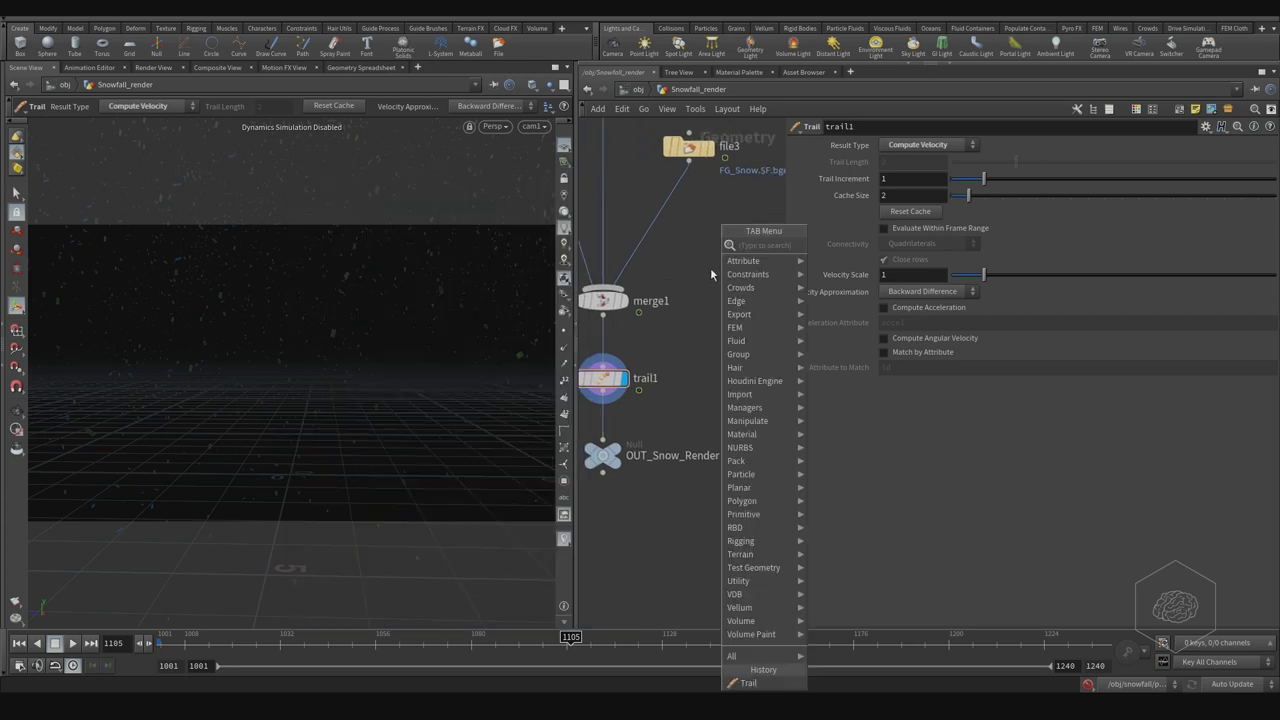
text(sphere)
key(Return)
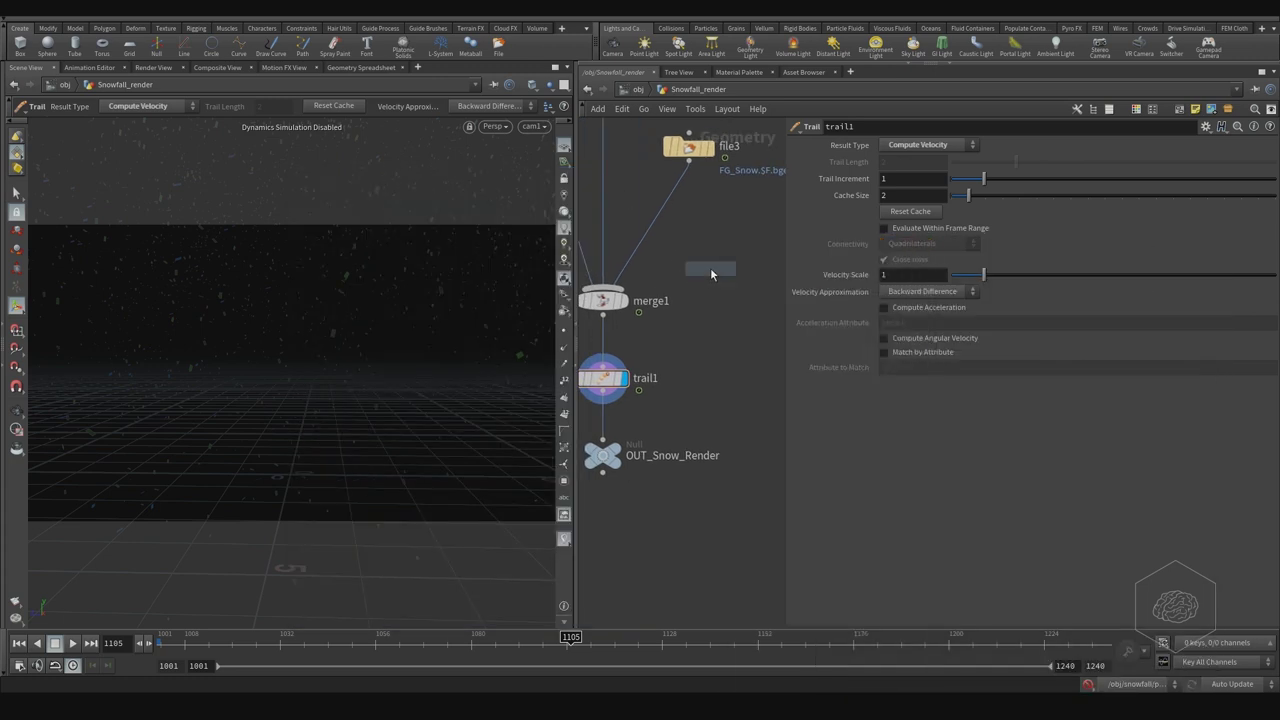
click(697, 263)
click(696, 273)
drag(629, 368, 630, 370)
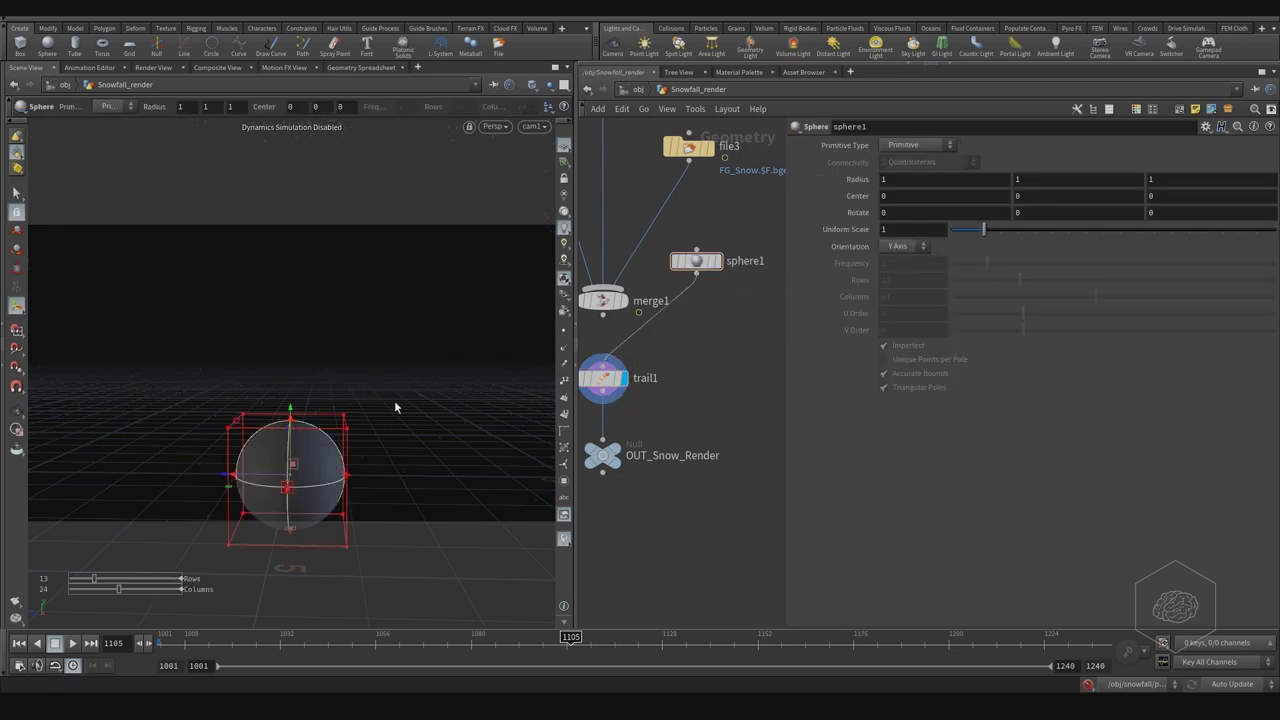
- Compare the output of sphere1 and trail1 in the scene view by displaying each in turn
alt+drag(286, 373, 326, 366)
alt+middle_drag(326, 366, 337, 277)
click(715, 261)
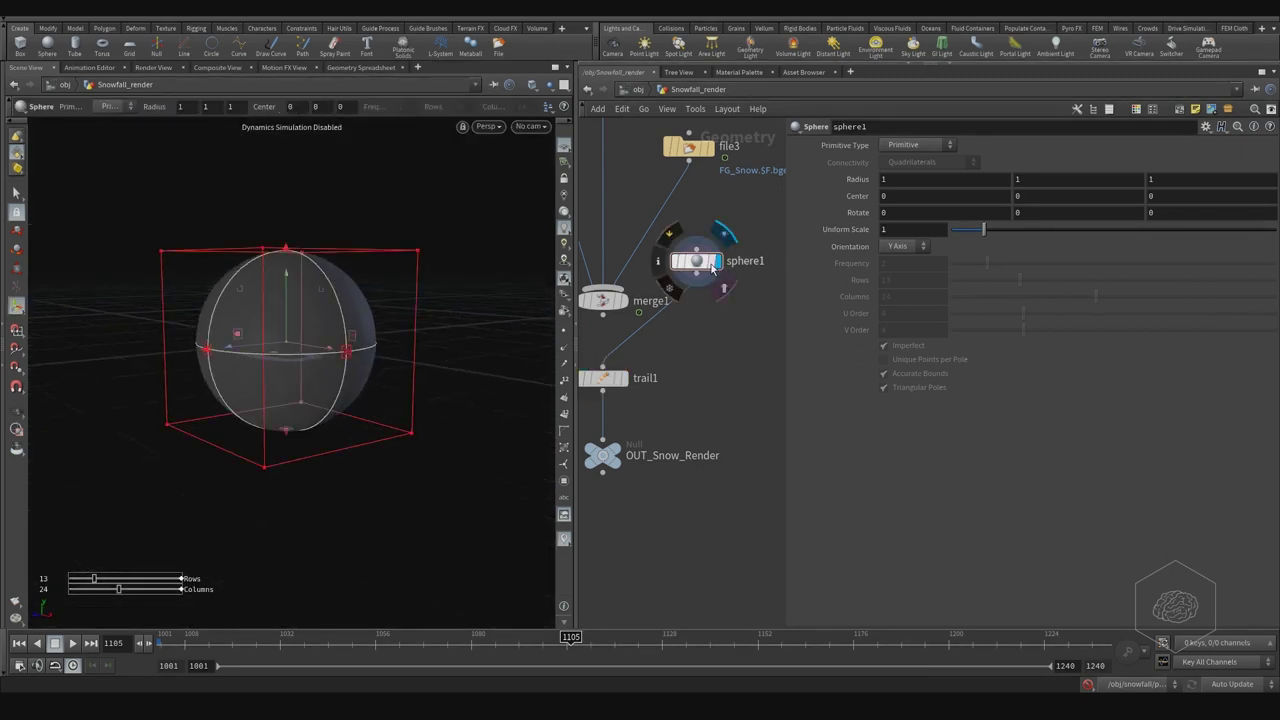
click(614, 381)
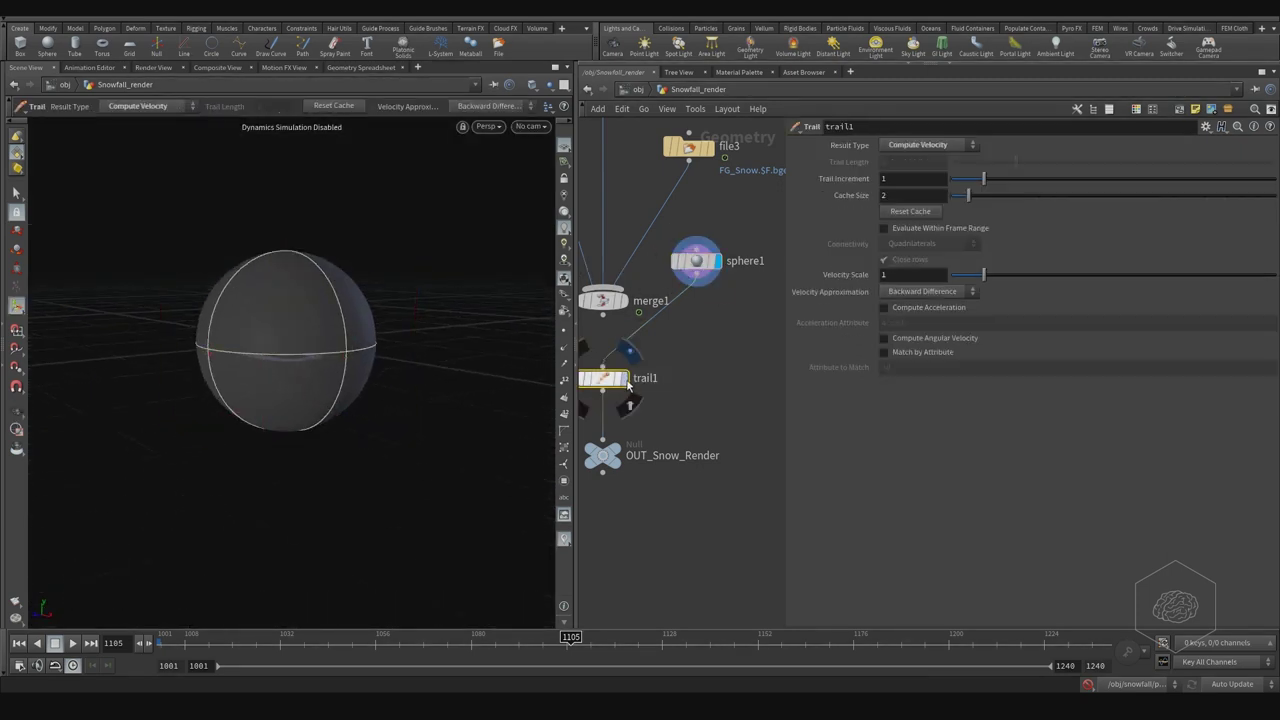
click(624, 382)
middle_drag(727, 332, 734, 360)
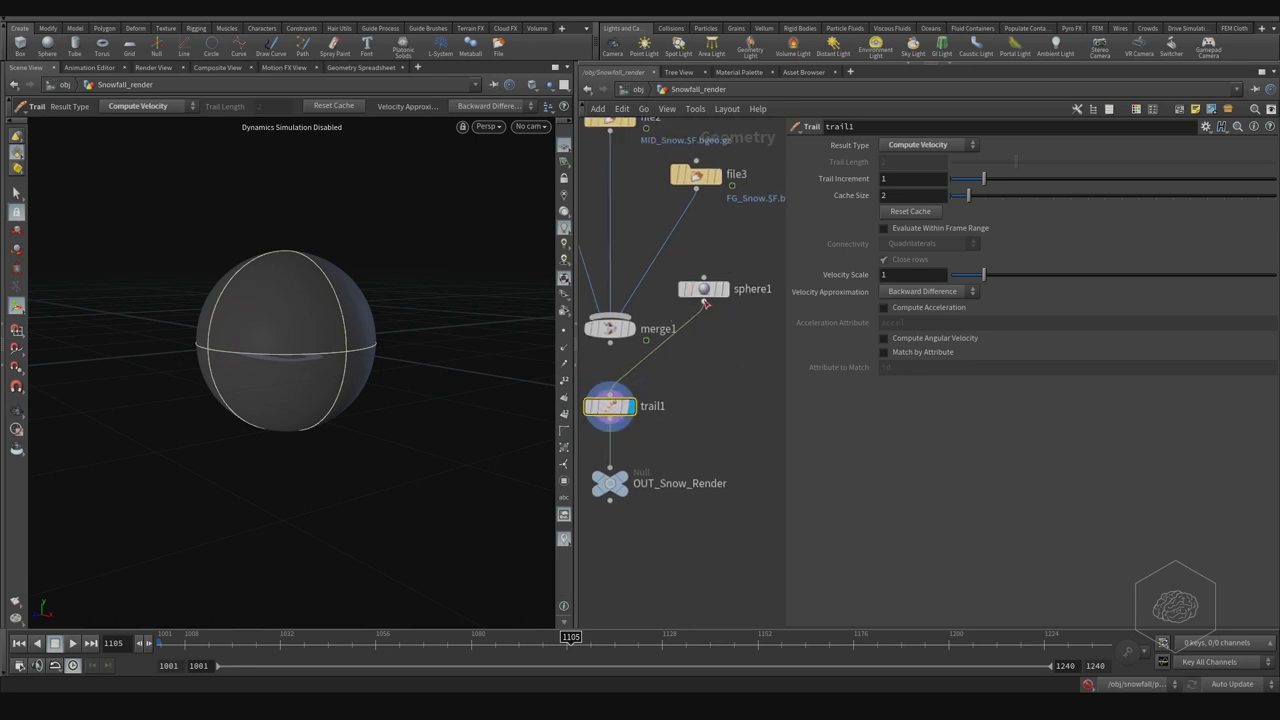
- Open sphere1's node info, pin it and place it over the scene view
click(704, 292)
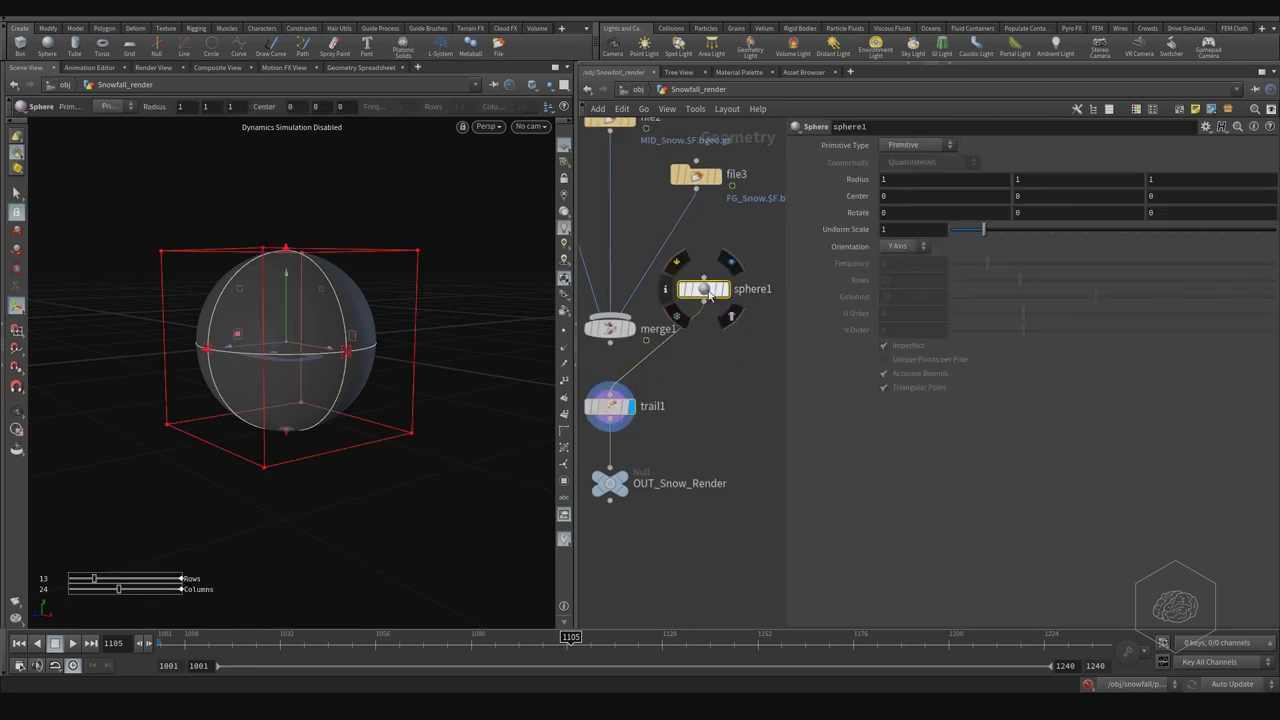
click(666, 291)
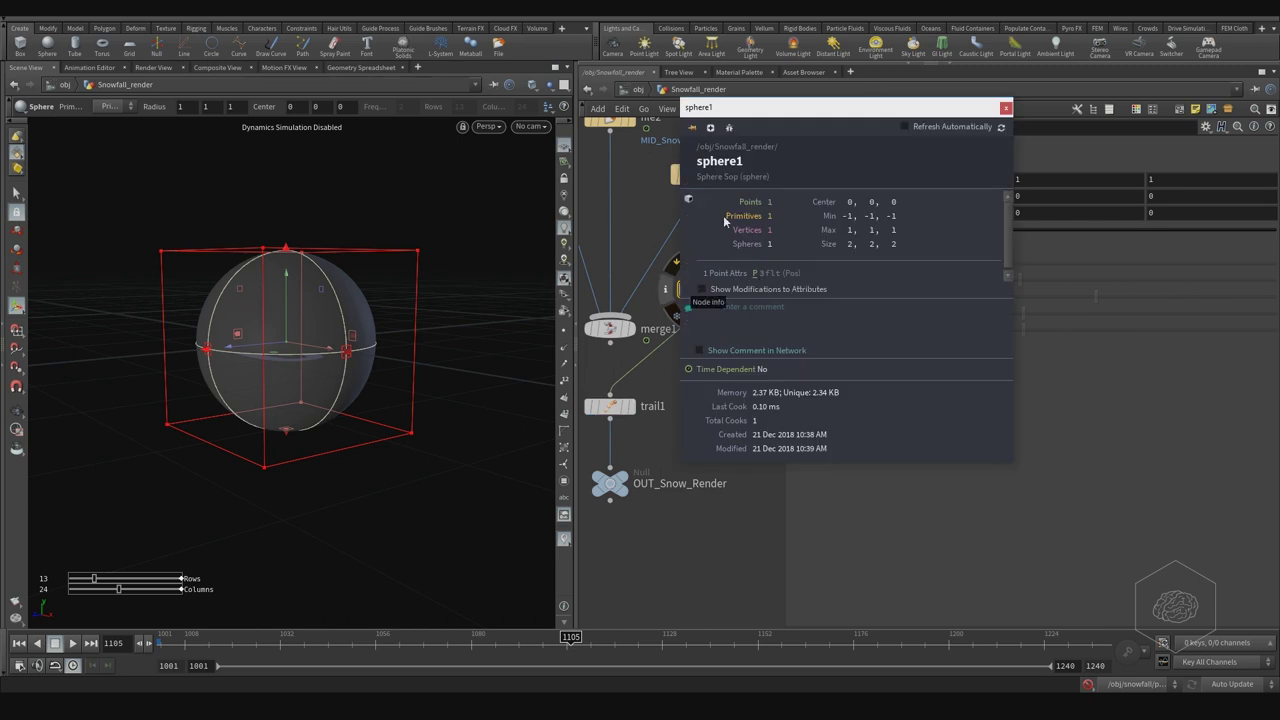
click(692, 127)
drag(788, 121, 344, 170)
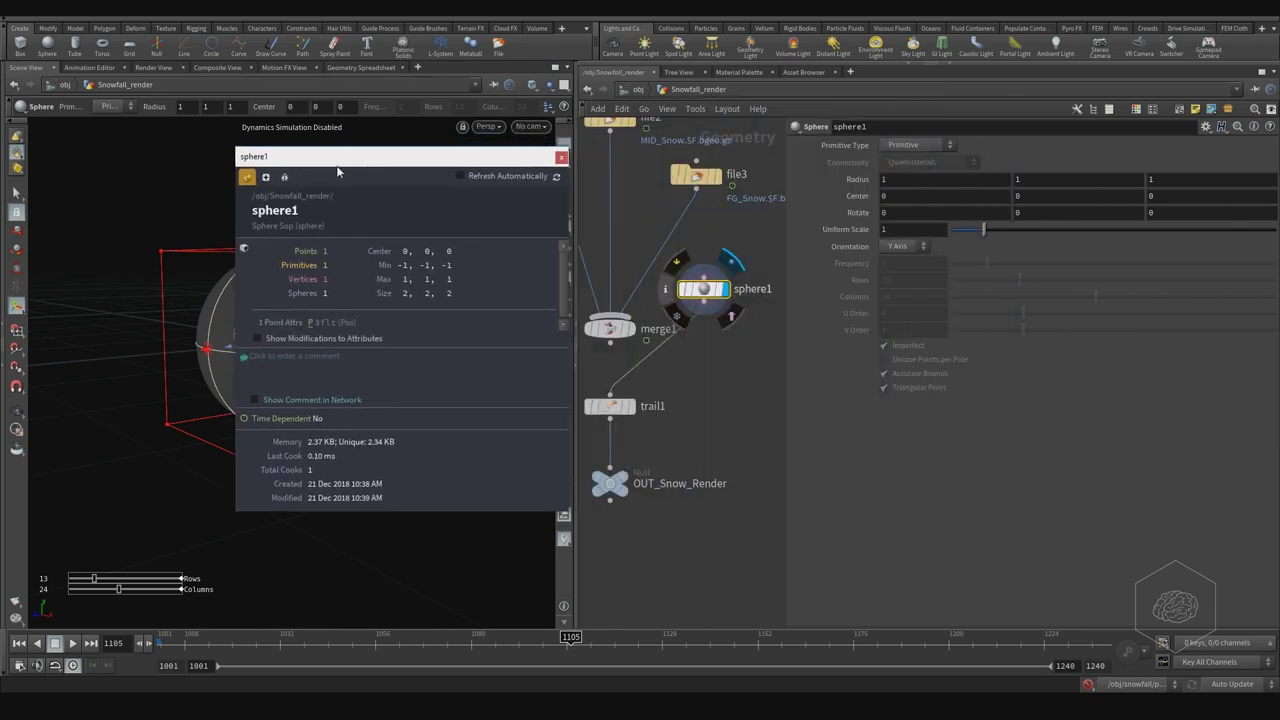
- Display trail1 and compare its point attributes with those of sphere1 in a second pinned node info, closing both
click(609, 406)
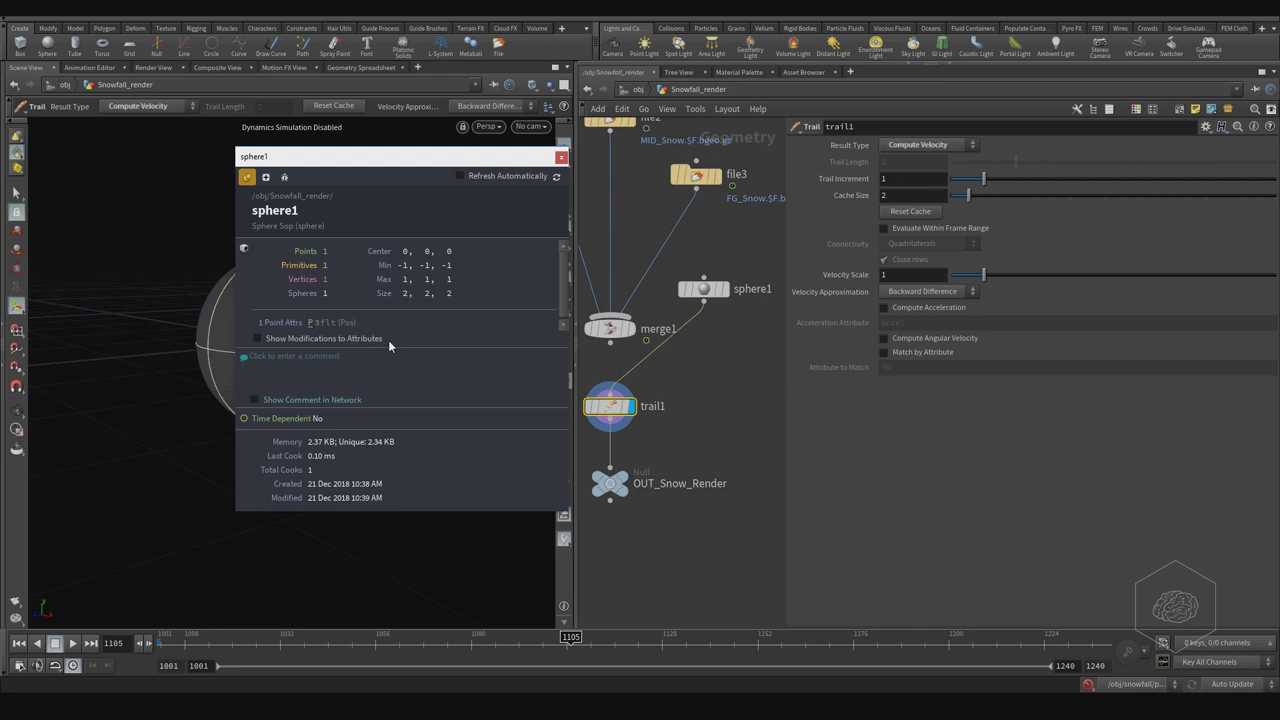
mouse_move(602, 410)
drag(472, 159, 357, 176)
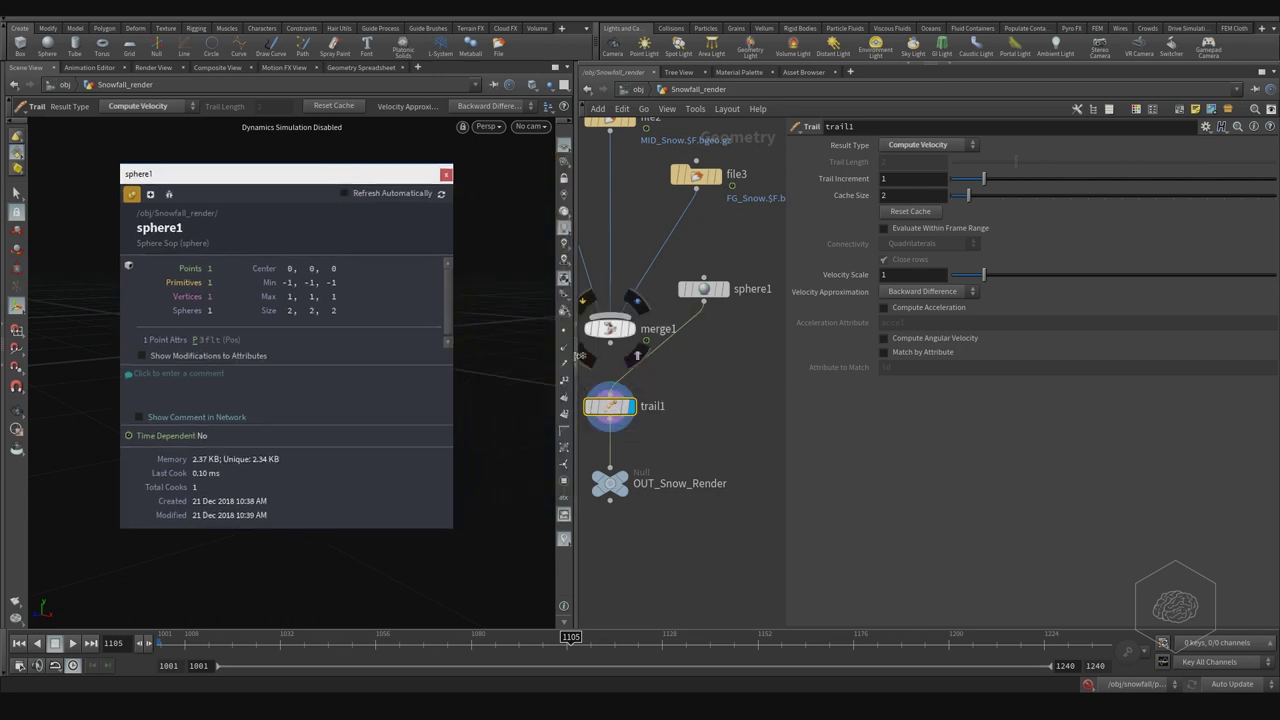
middle_drag(607, 408, 660, 405)
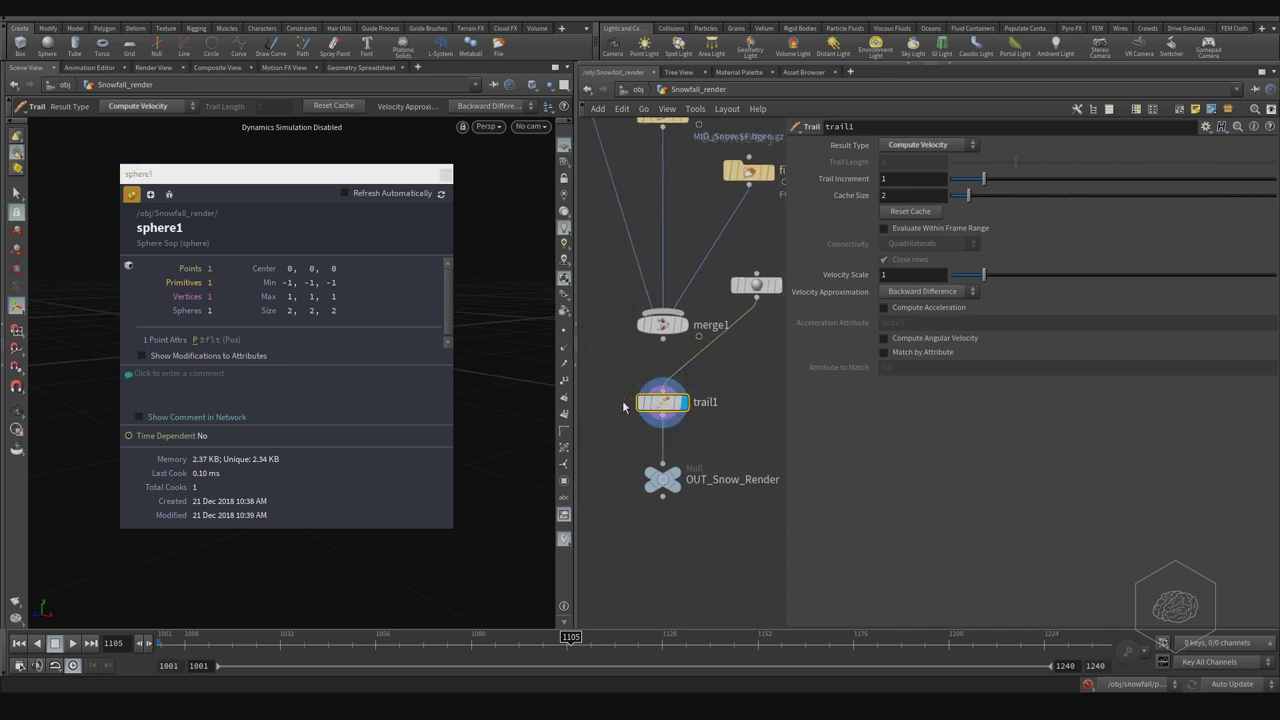
click(623, 402)
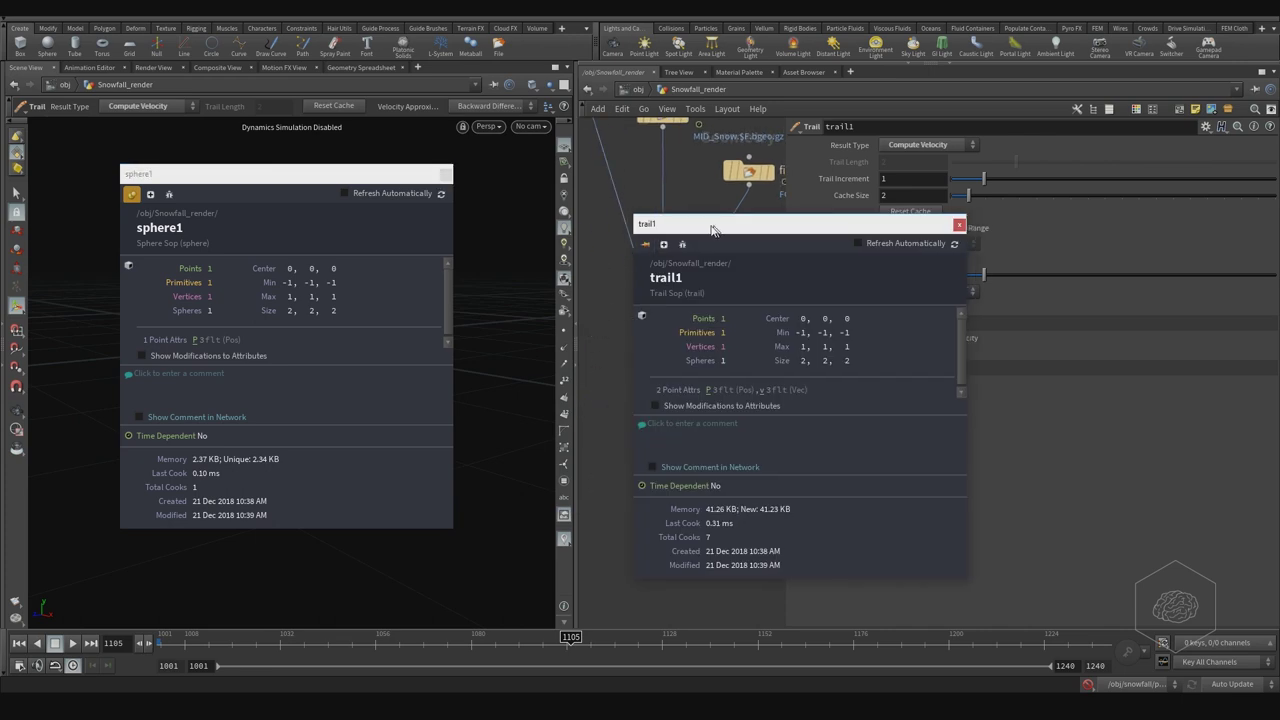
click(472, 226)
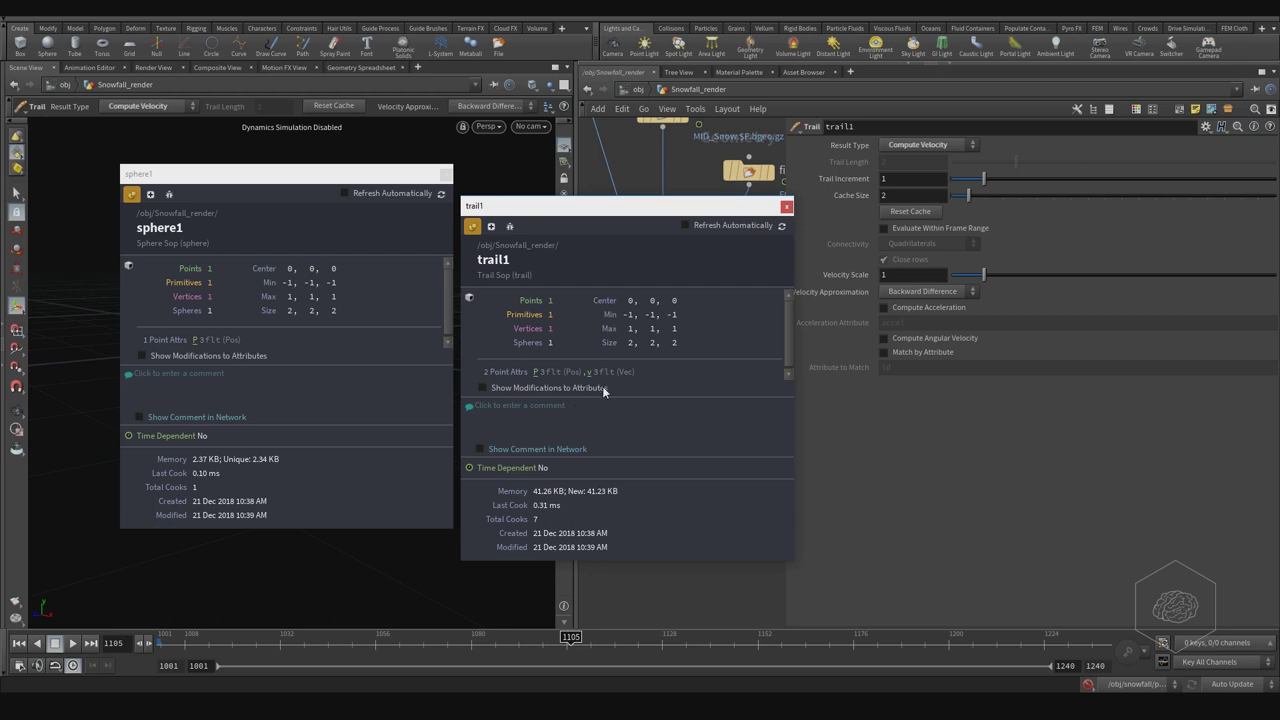
triple_click(632, 378)
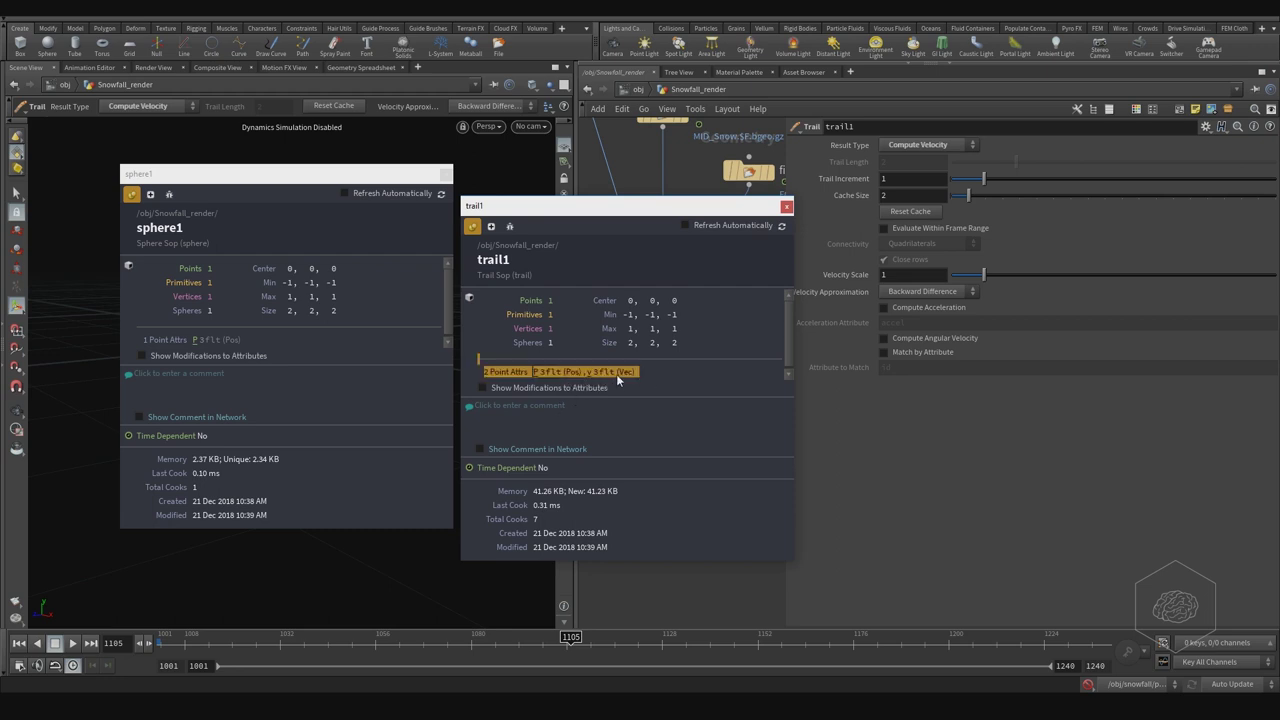
click(786, 206)
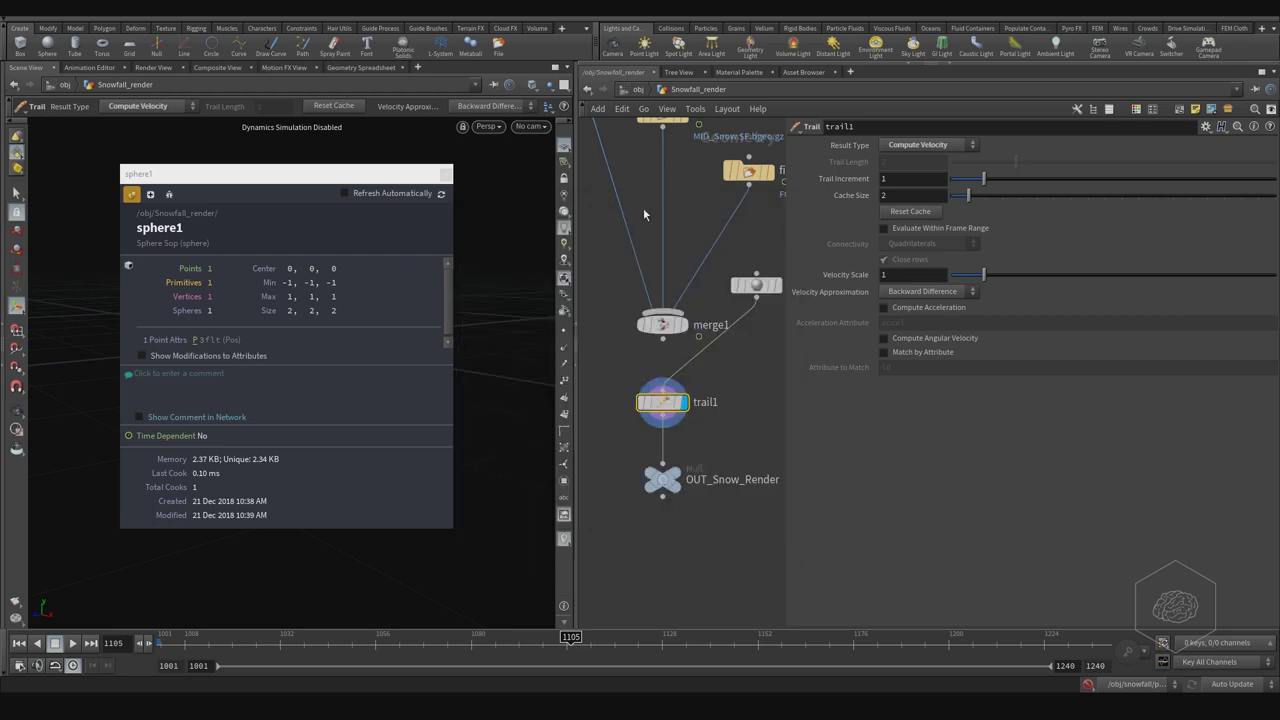
click(445, 174)
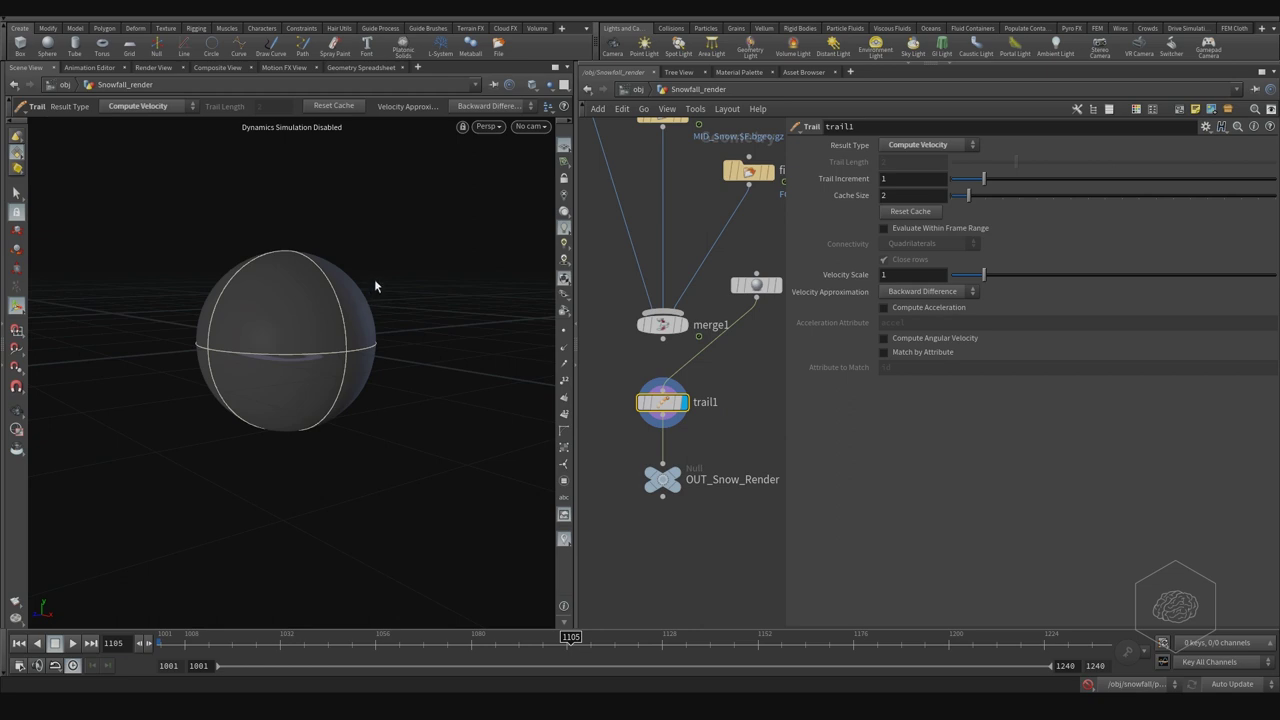
- Reconnect merge1 to trail1's input and delete the test sphere node
middle_drag(718, 240, 708, 246)
drag(651, 349, 652, 394)
middle_drag(714, 366, 649, 438)
drag(725, 326, 668, 405)
key(Delete)
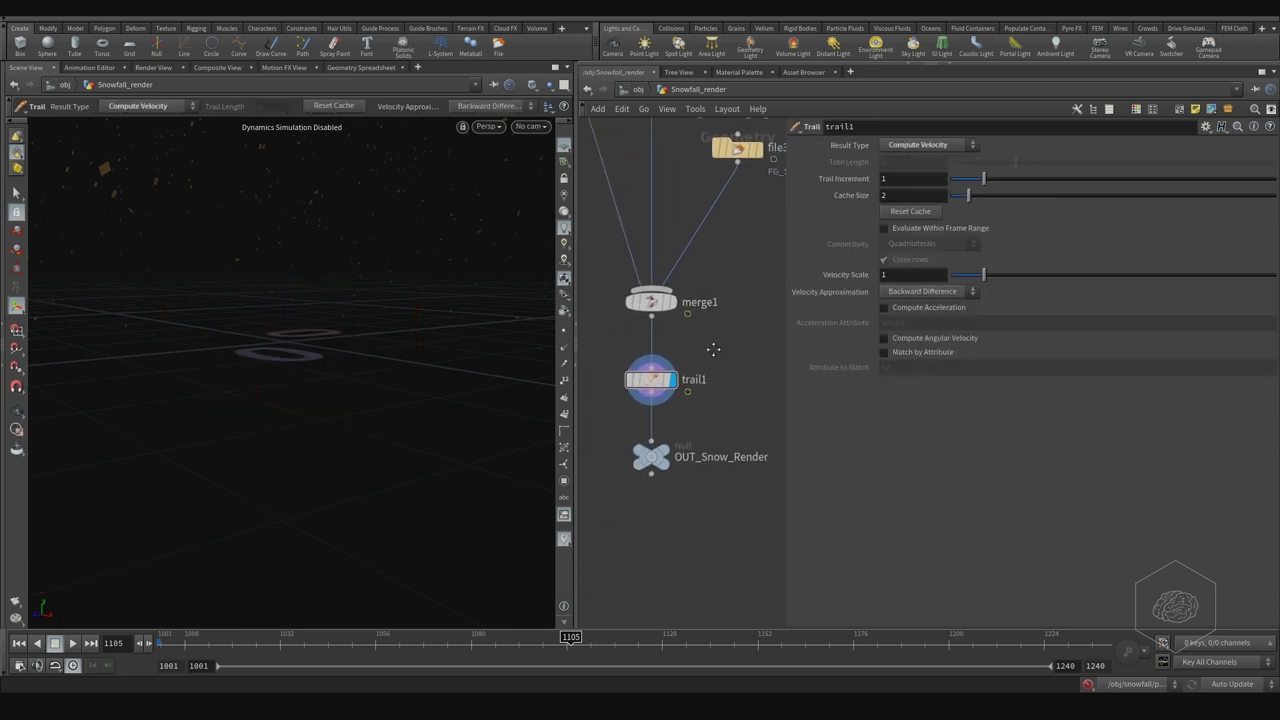
- Display the OUT_Snow_Render null and return to the obj level
click(641, 422)
click(638, 426)
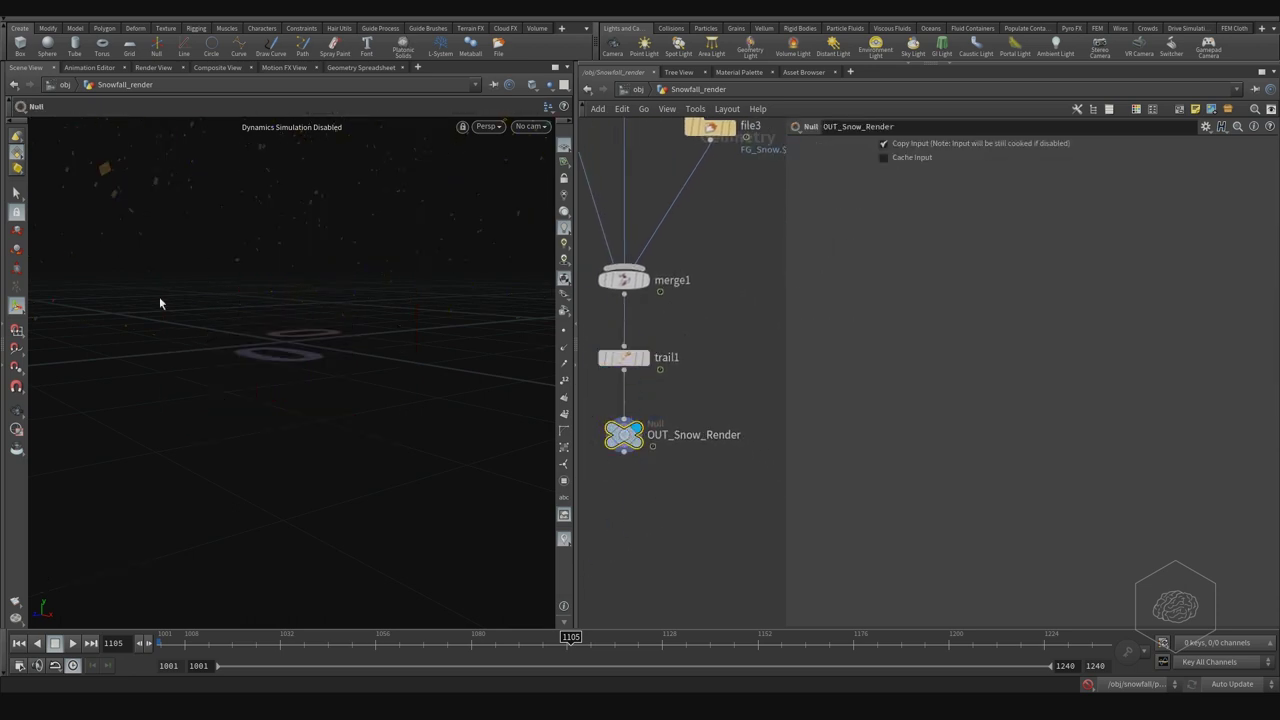
click(637, 89)
mouse_move(661, 310)
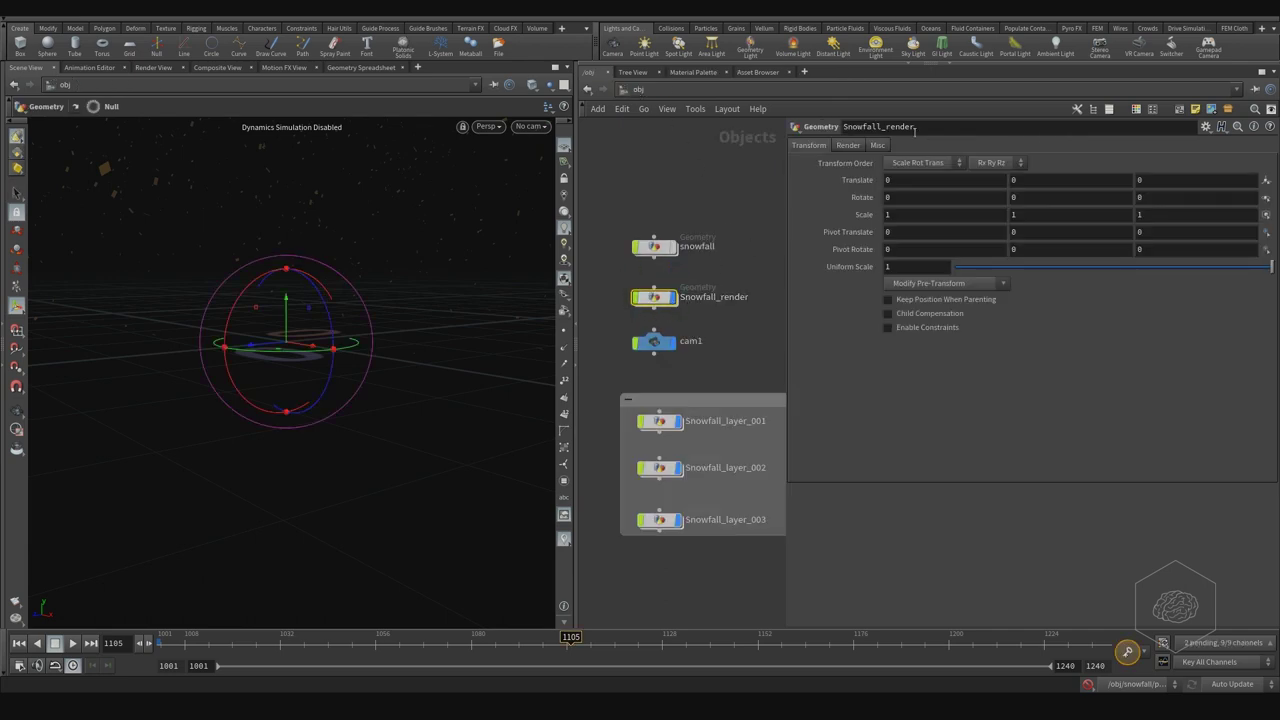
- Set the Geometry Velocity Blur of the Snowfall_render object to Velocity Blur
click(846, 146)
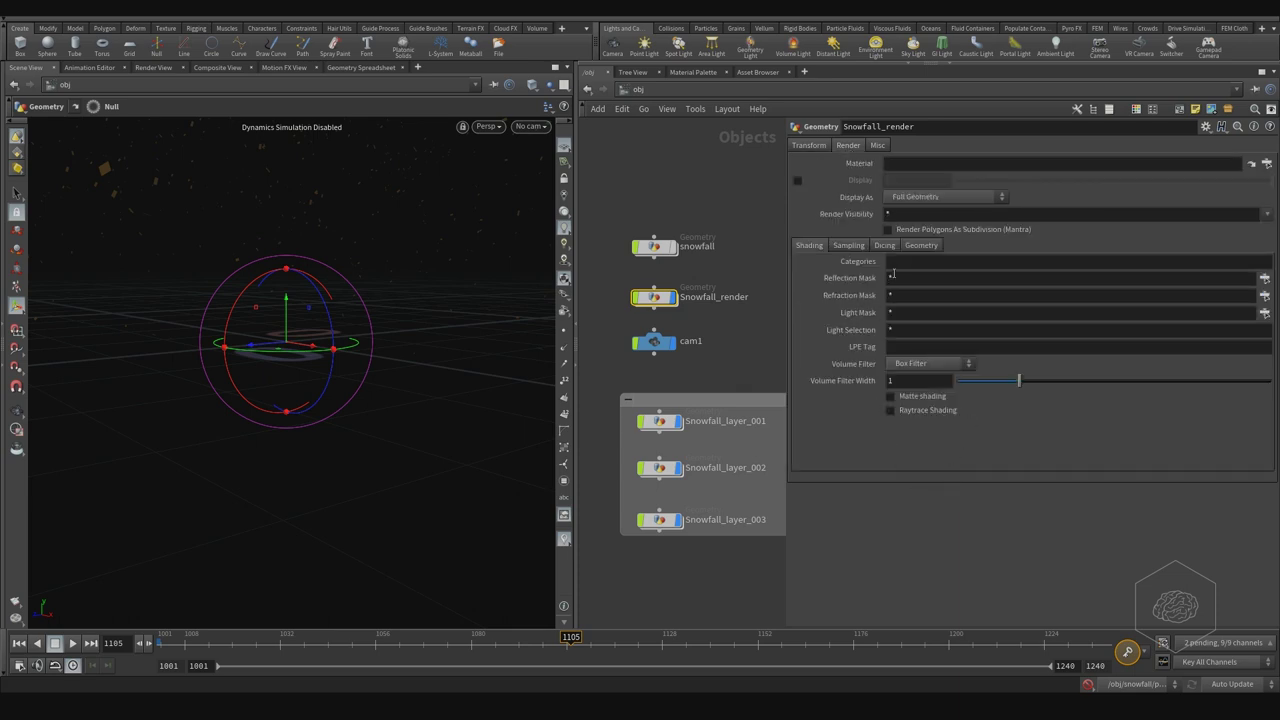
click(852, 246)
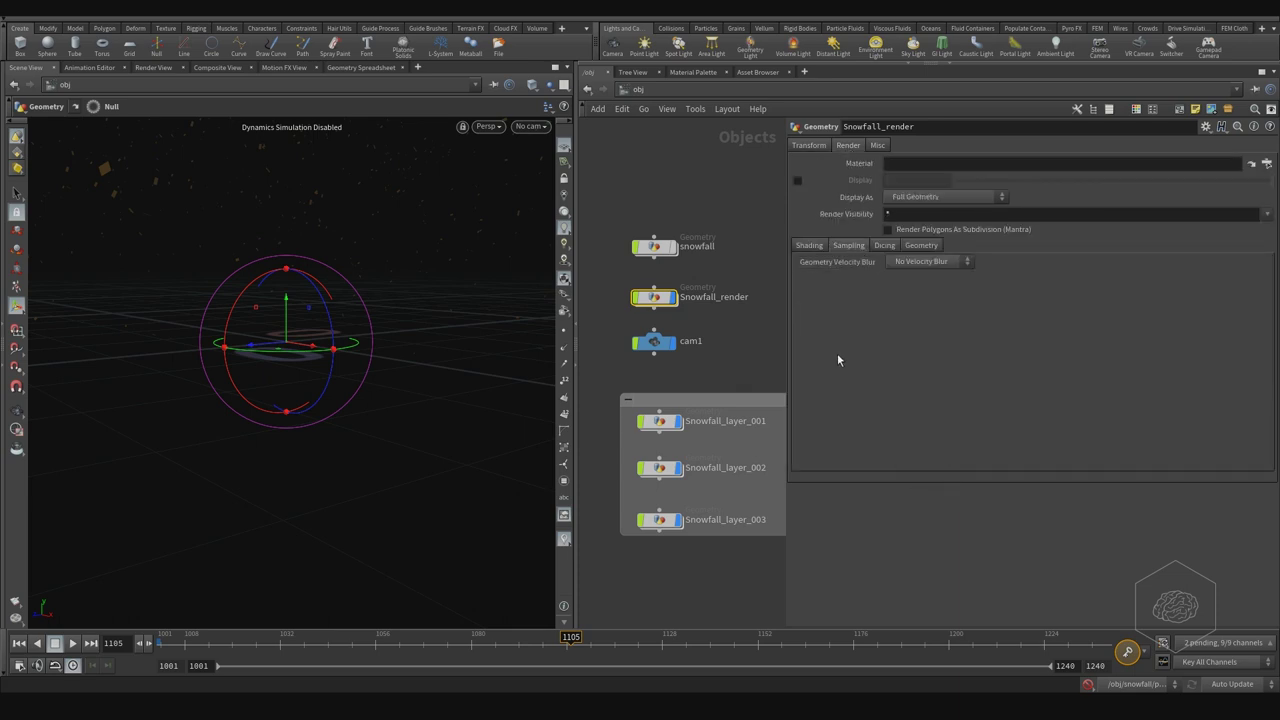
click(925, 262)
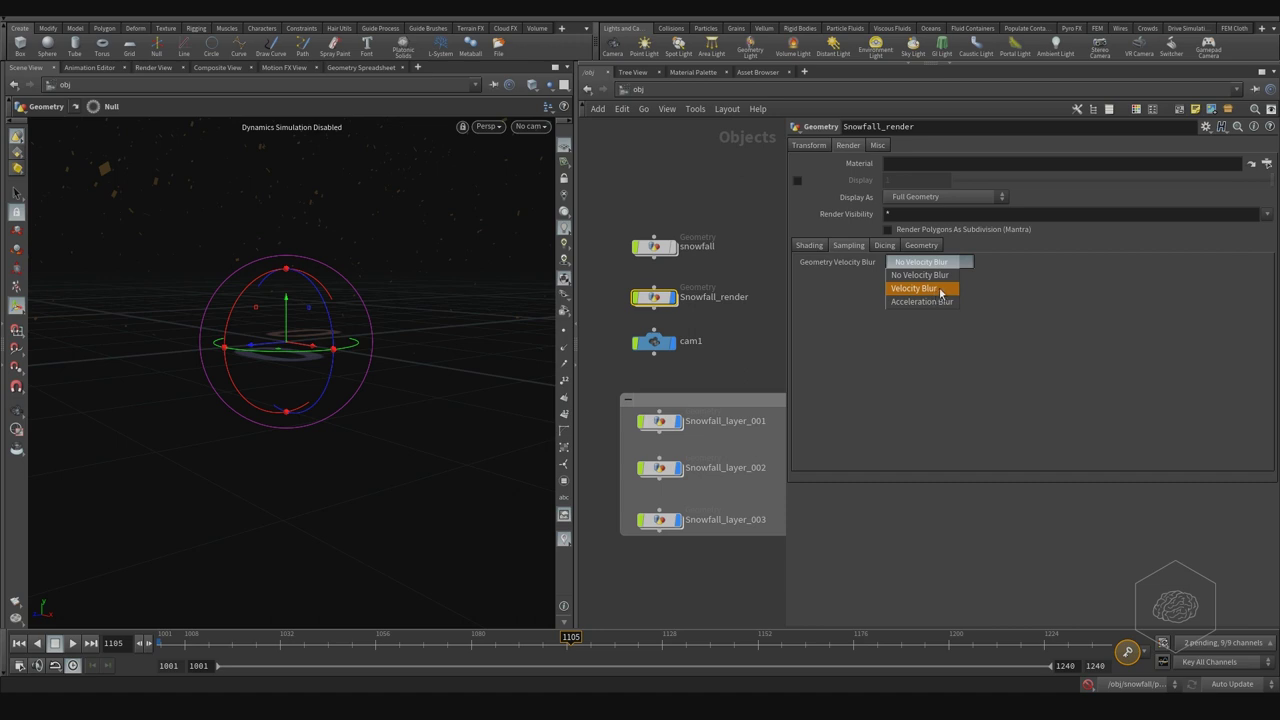
click(934, 289)
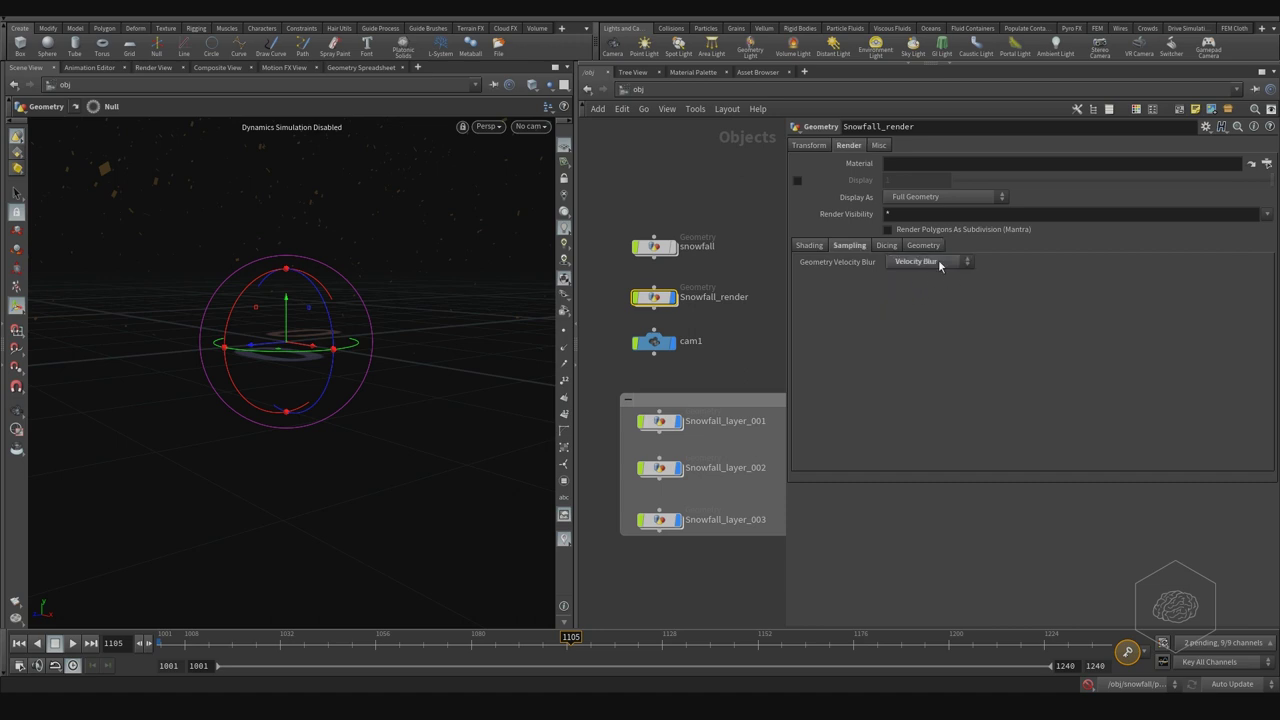
click(939, 265)
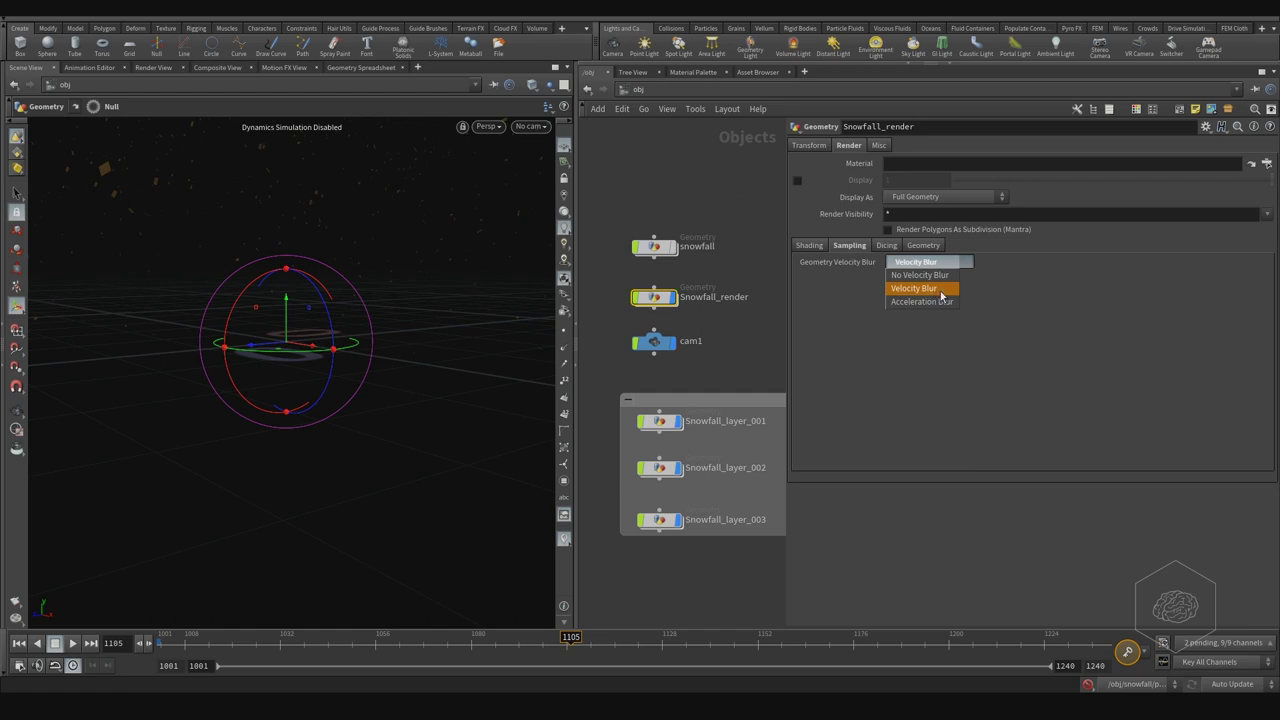
click(938, 290)
- Look through the dicing, geometry and shading render settings of the Snowfall_render object
click(886, 246)
click(920, 246)
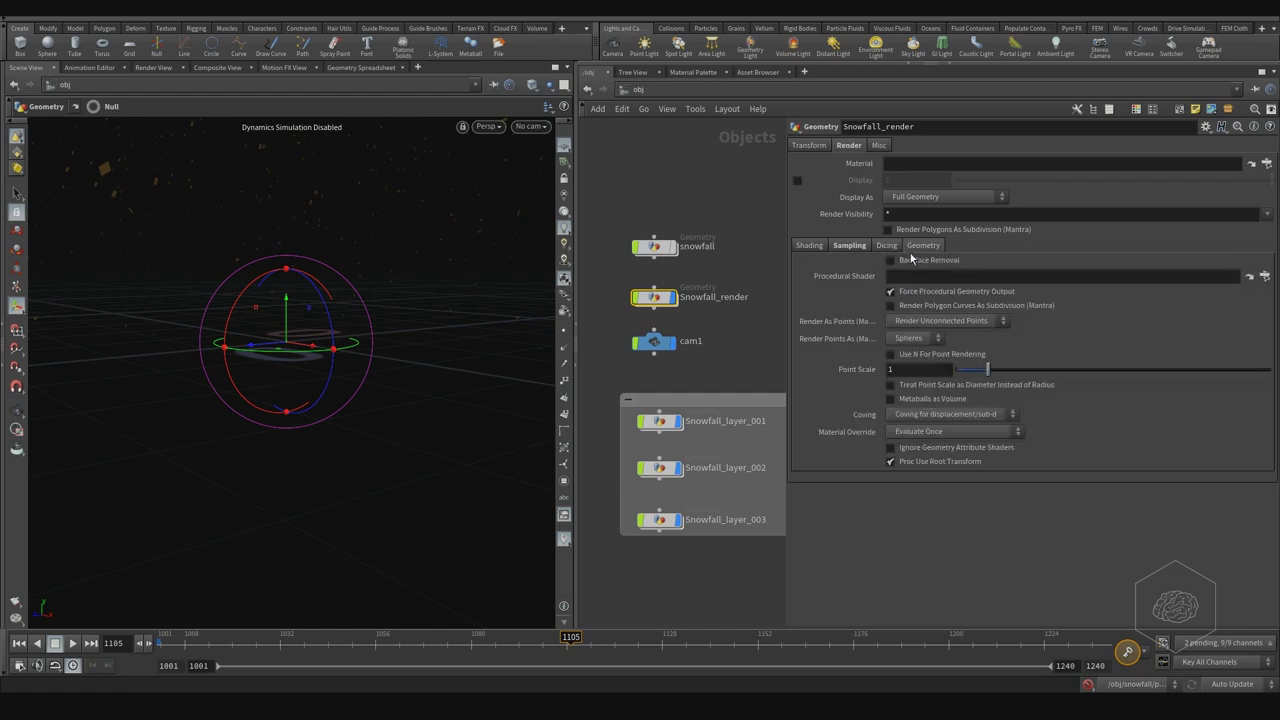
click(887, 250)
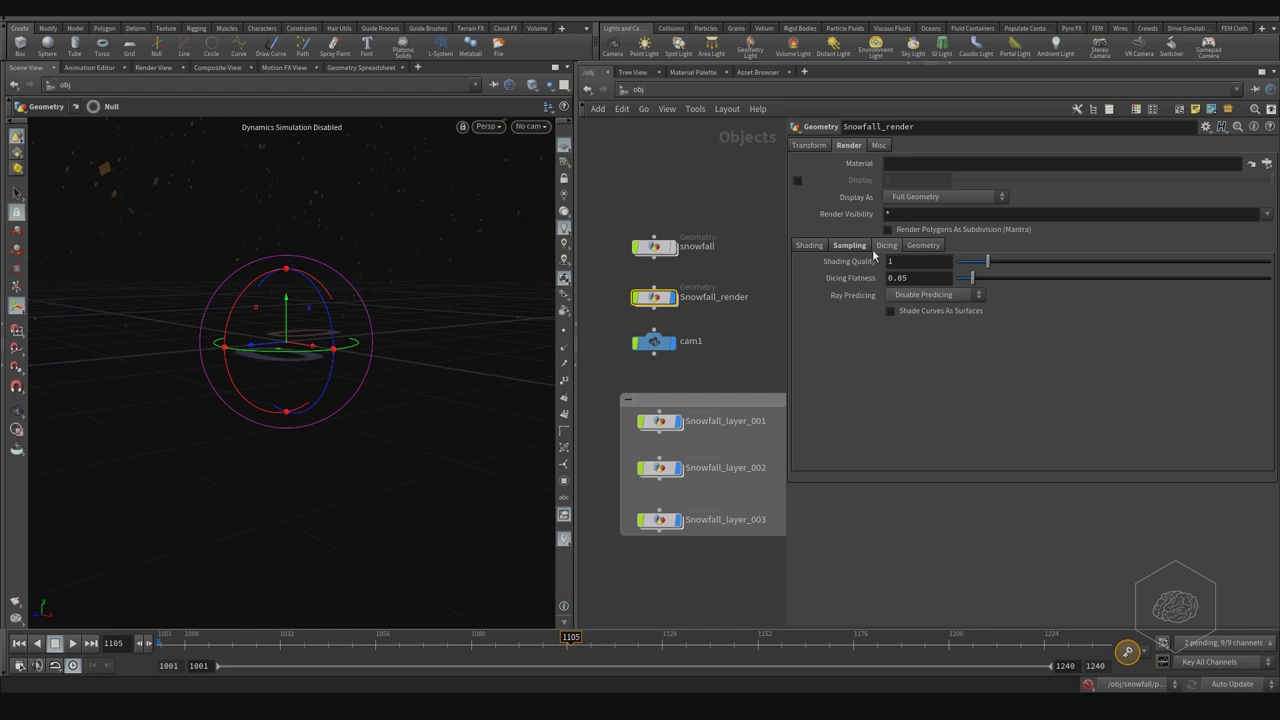
click(918, 250)
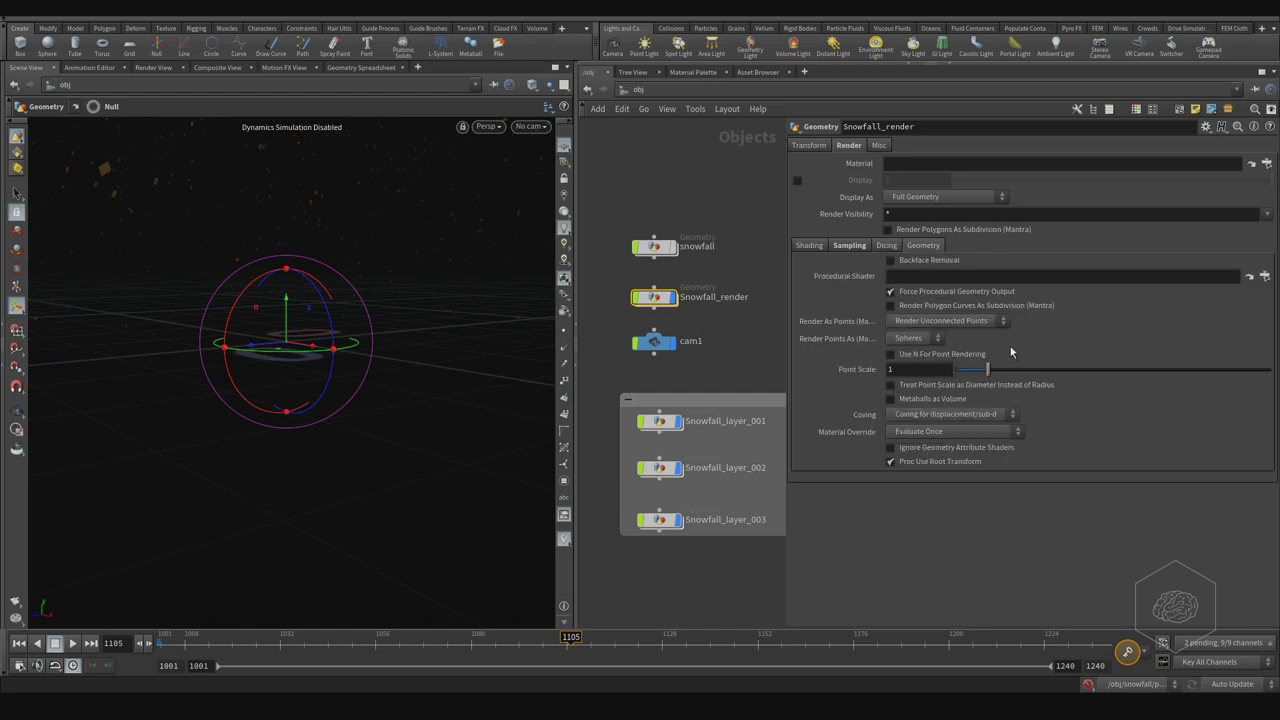
click(975, 322)
click(936, 292)
click(879, 246)
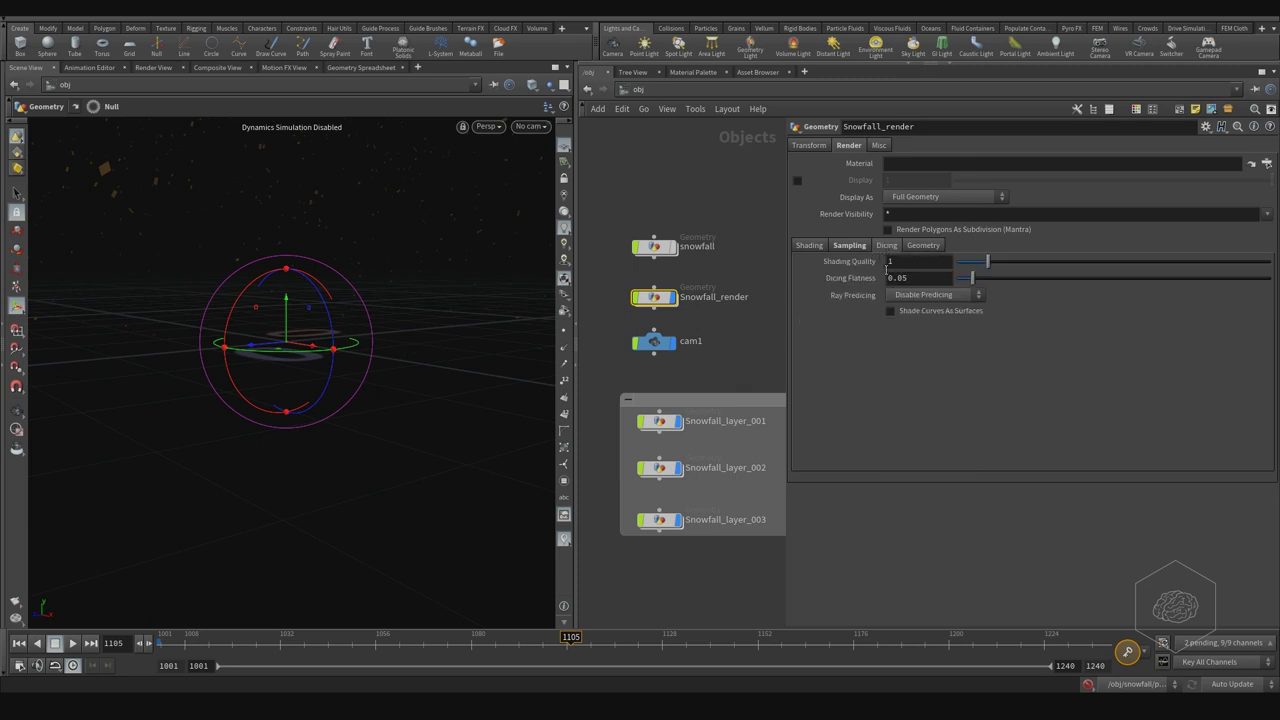
click(809, 246)
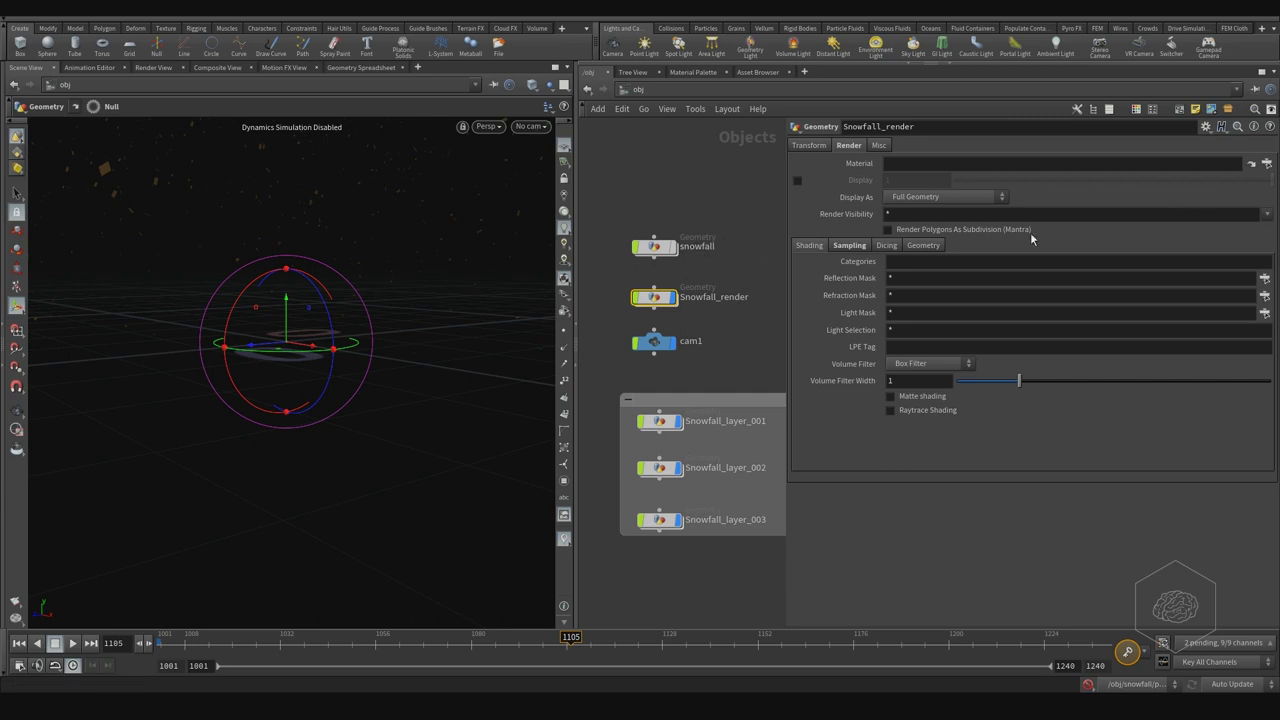
- Show the rendering settings of the Snowfall_render Mantra node in the out network and look through cam1 in the scene view
click(665, 92)
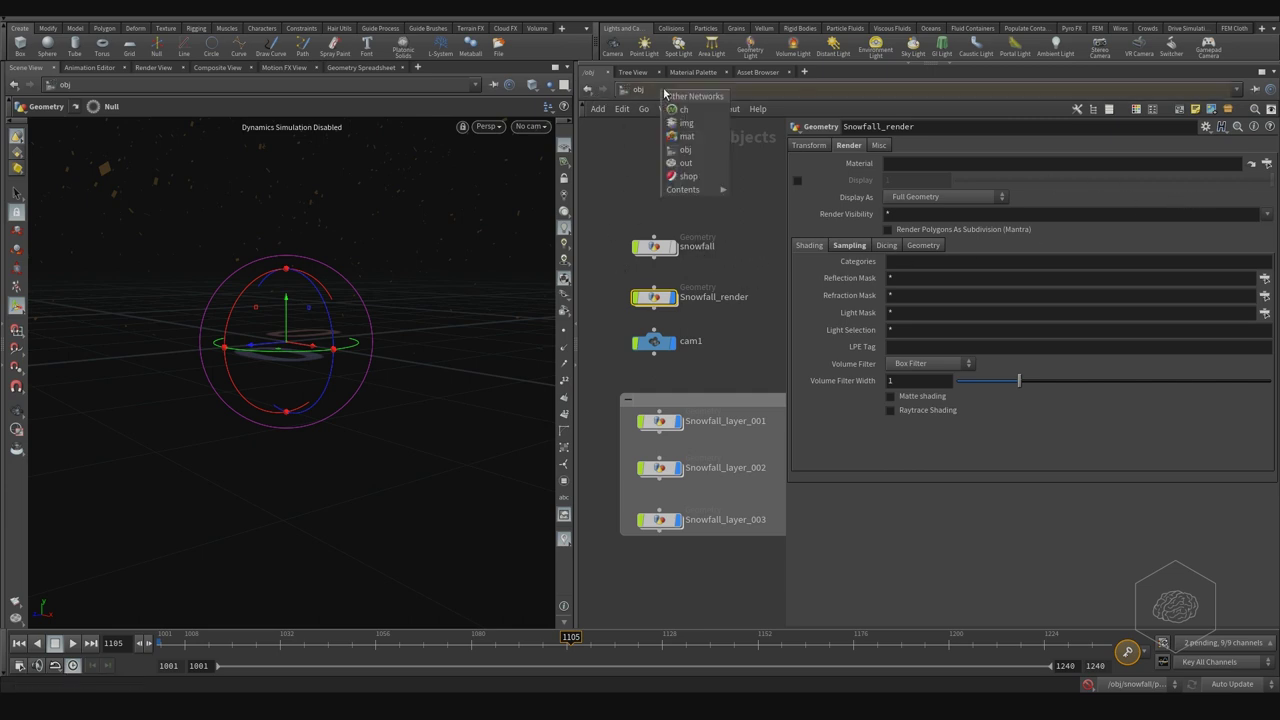
click(687, 162)
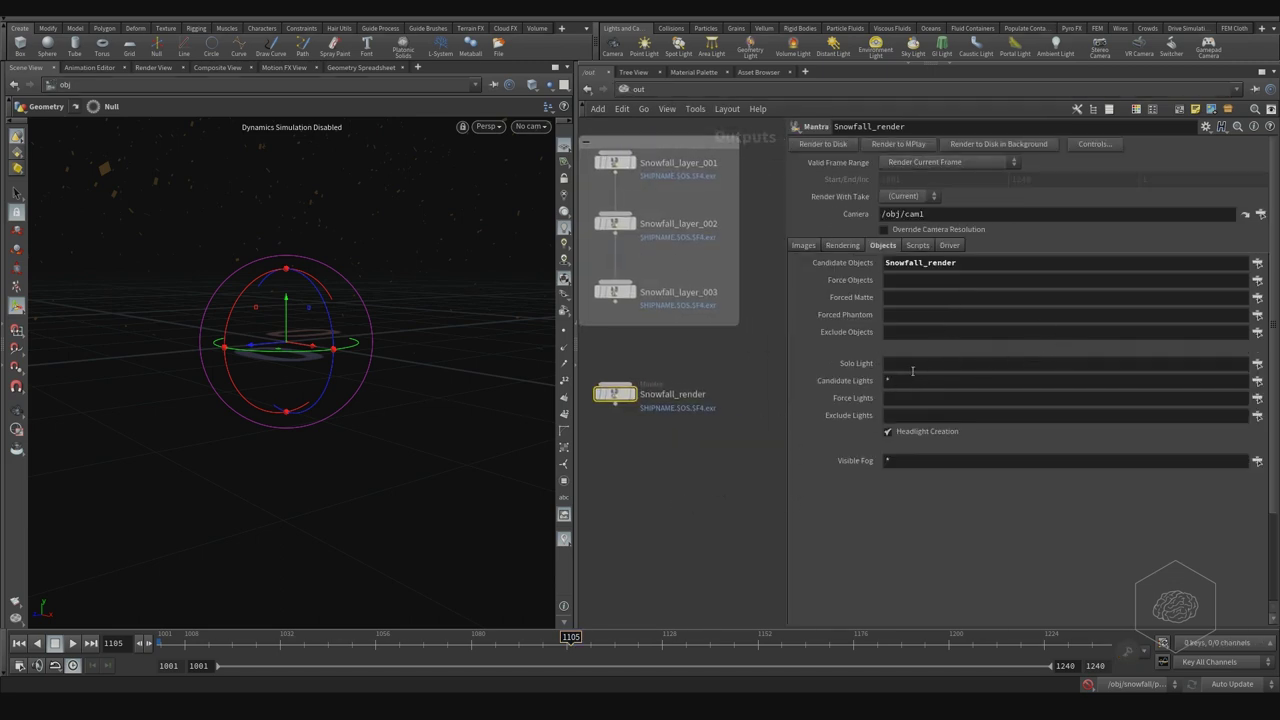
click(842, 245)
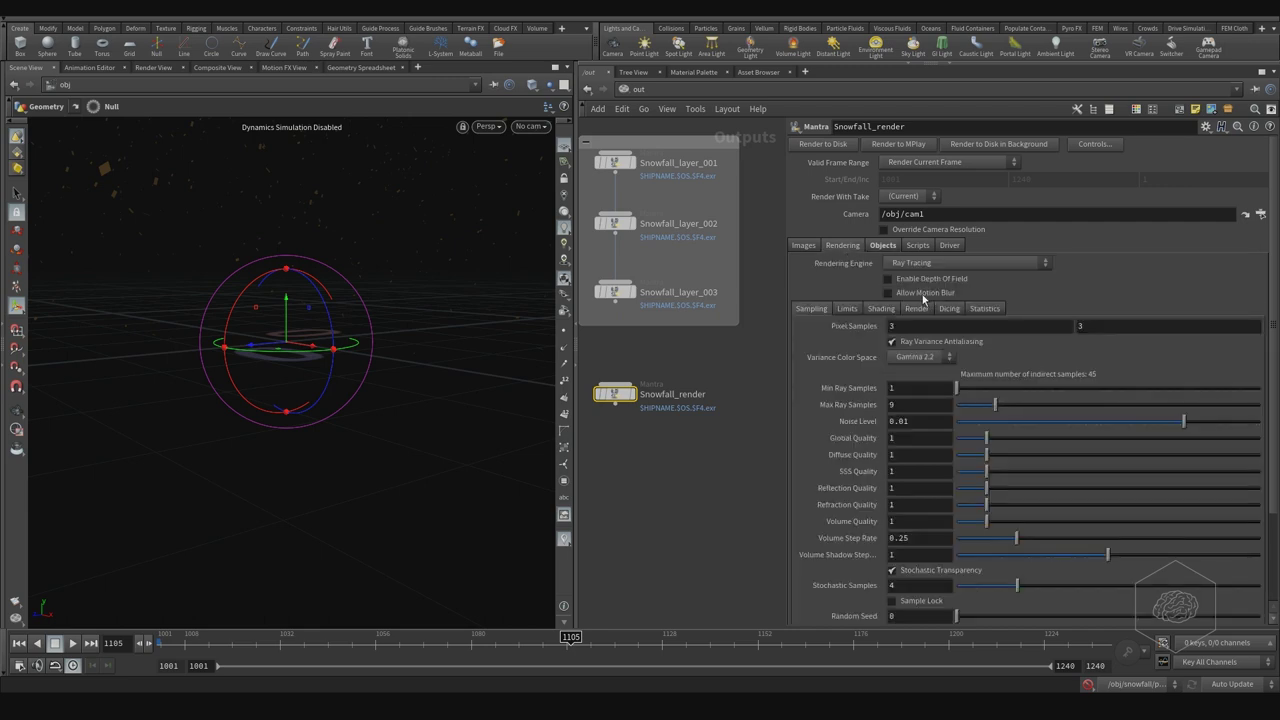
click(529, 126)
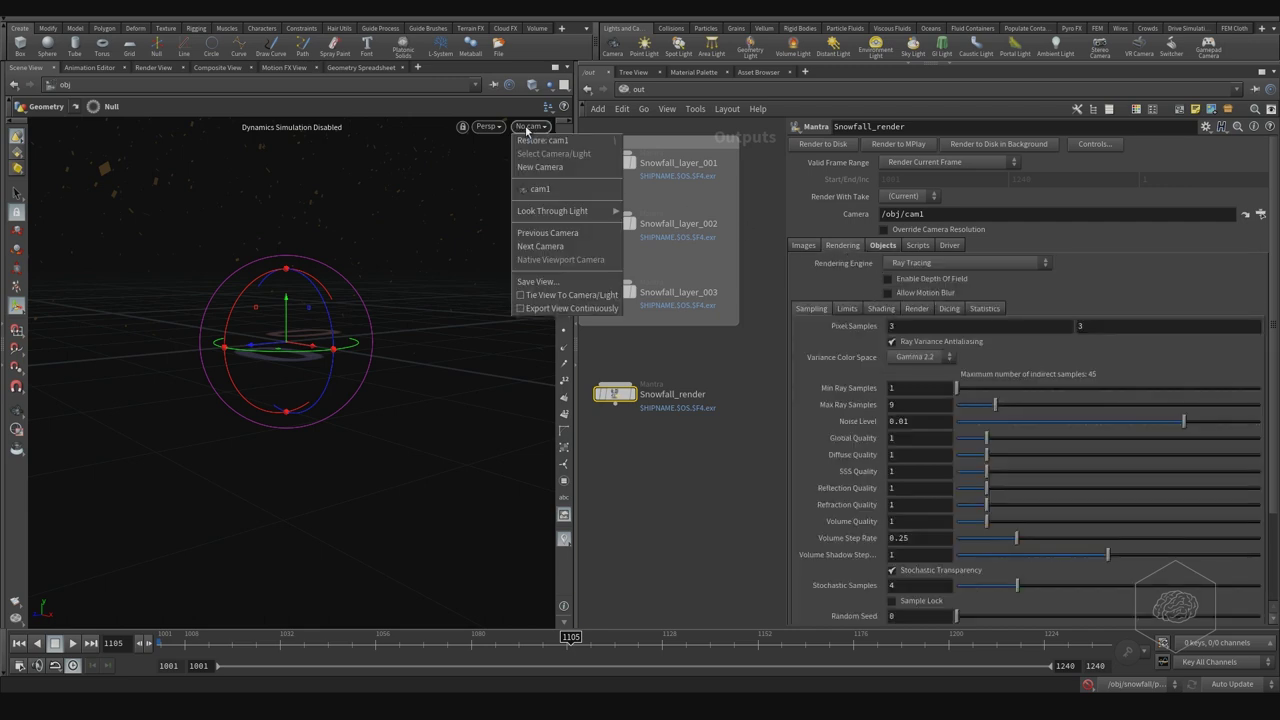
click(545, 189)
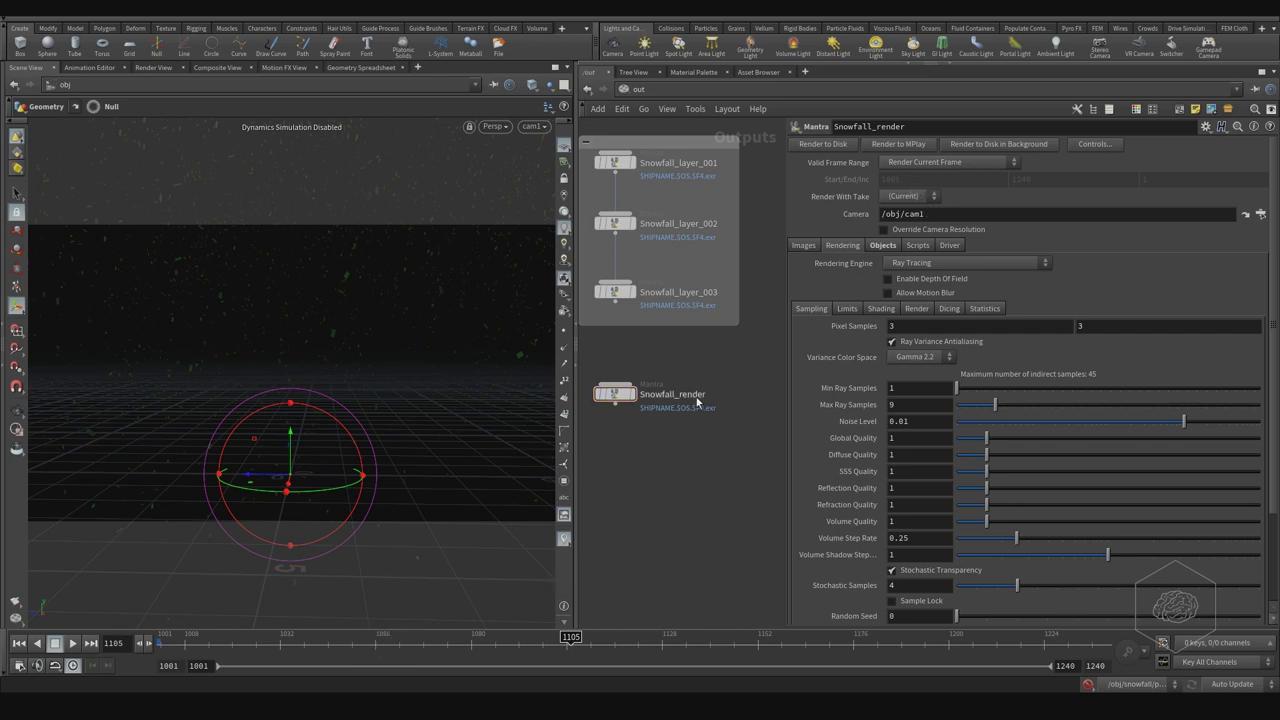
- Try Override Camera Resolution on the Snowfall_render Mantra node and turn it back off
drag(616, 396, 628, 404)
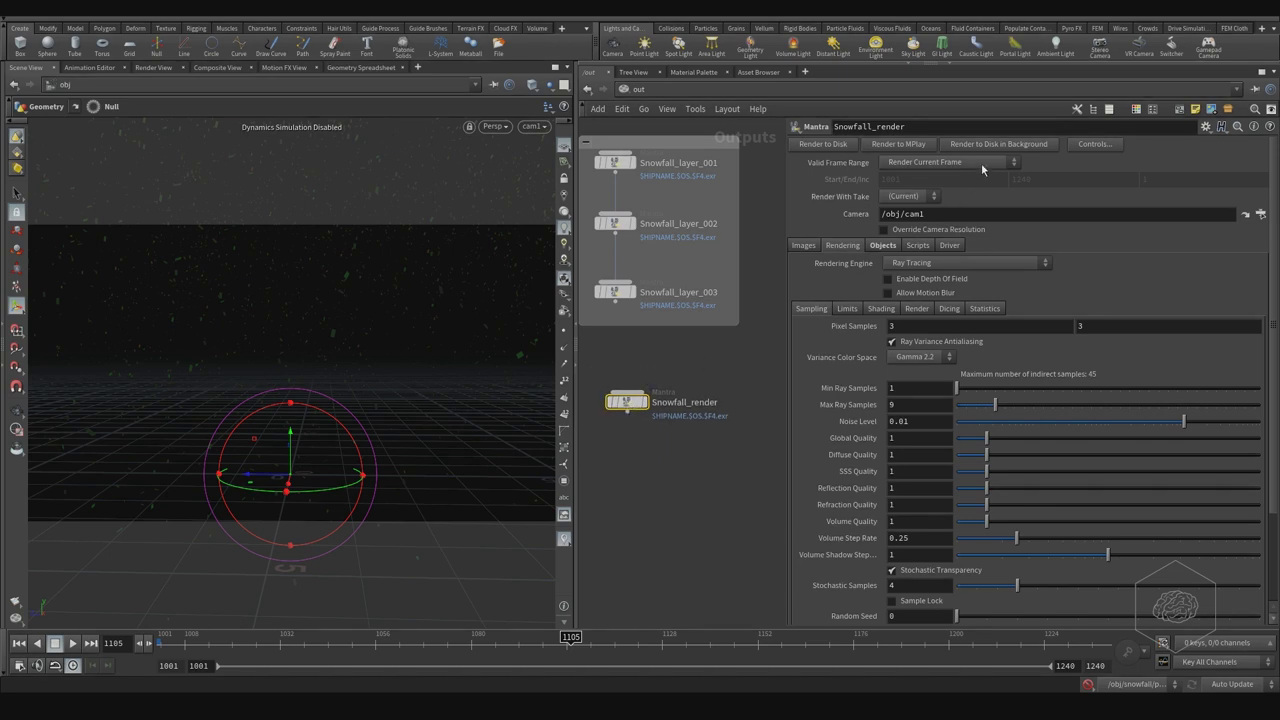
click(930, 231)
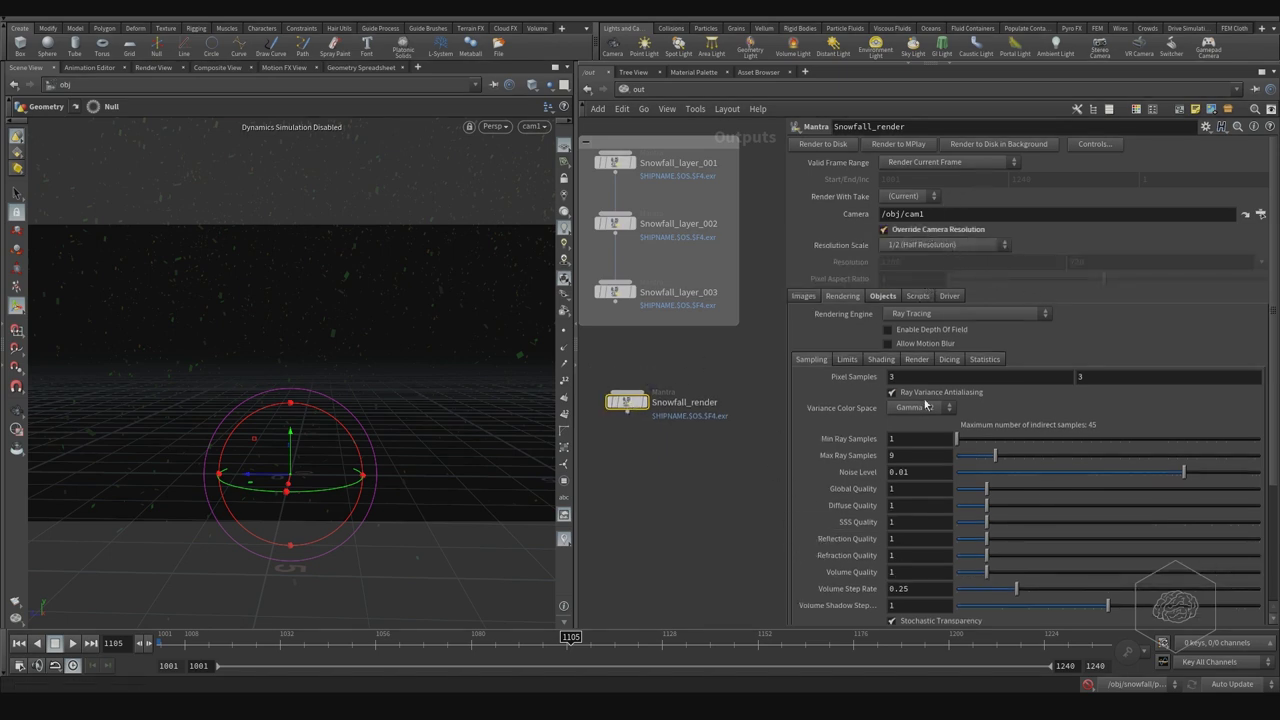
click(906, 231)
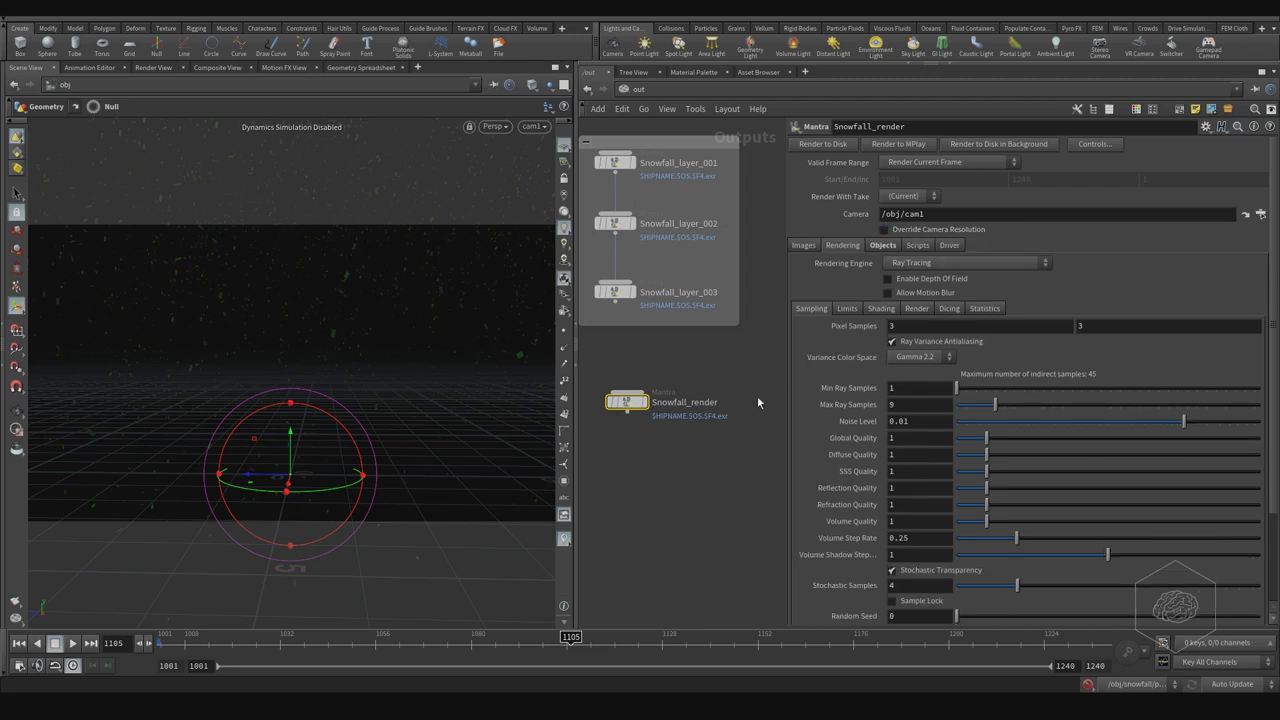
- Dismiss the render overrides dialog, render the current frame of Snowfall_render to MPlay and show its alpha channel
click(650, 405)
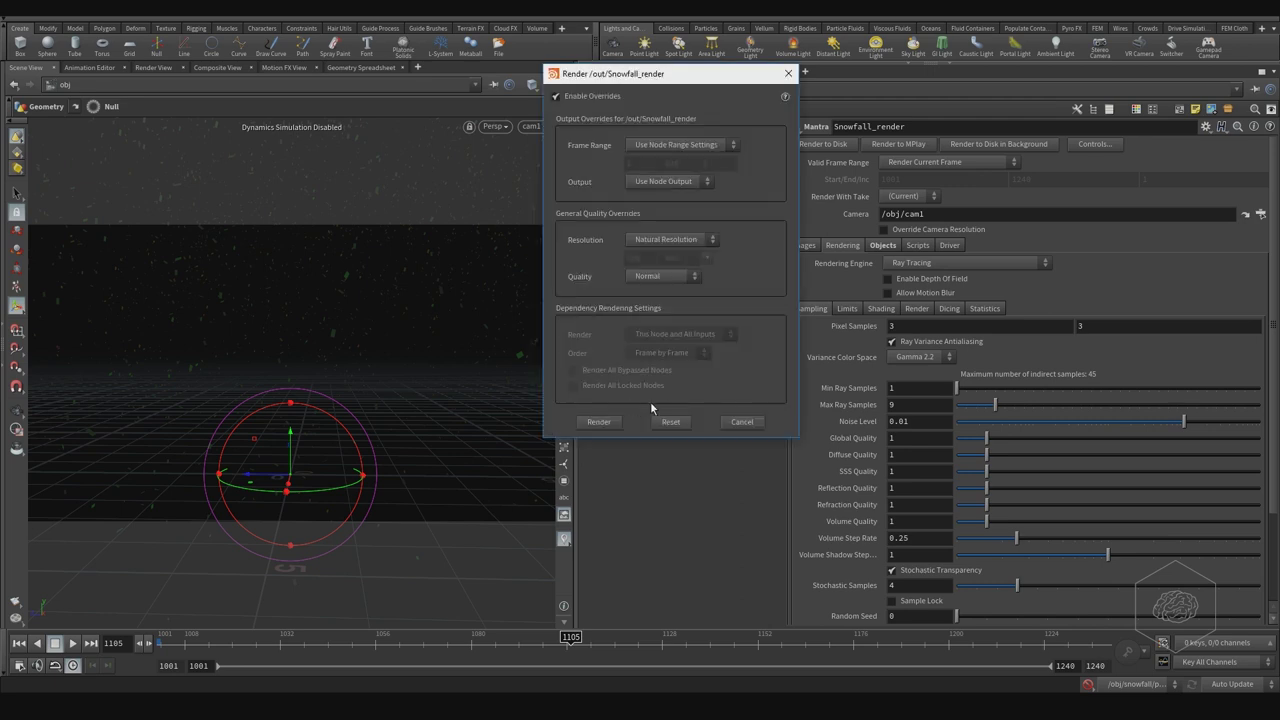
click(789, 75)
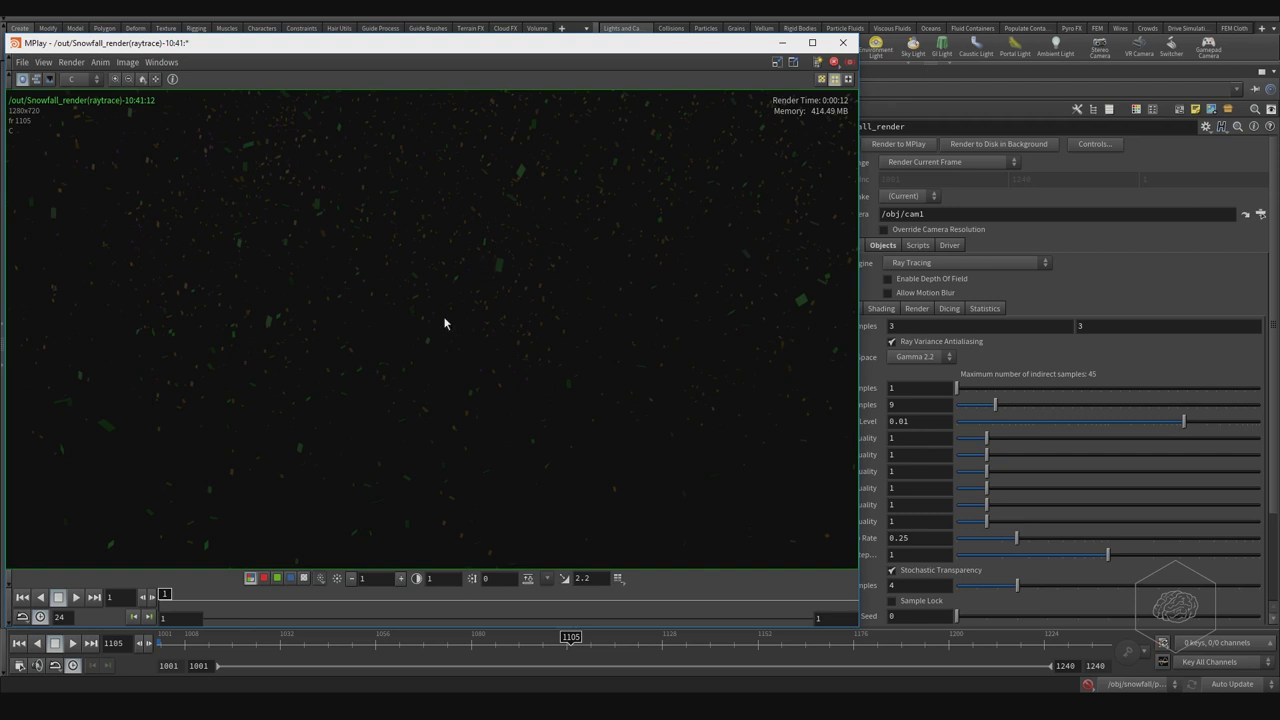
key(a)
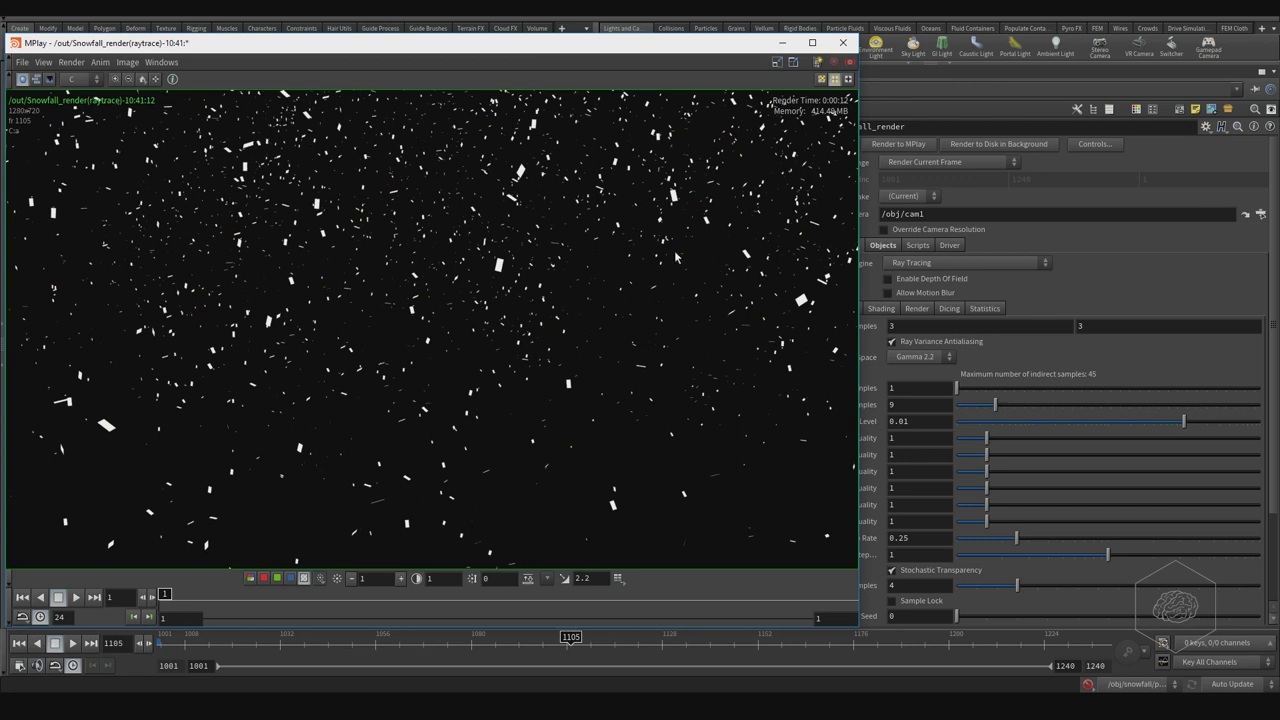
- Enable Allow Motion Blur on the Snowfall_render Mantra node and render the frame again in a narrower MPlay window
click(914, 295)
drag(858, 286, 795, 295)
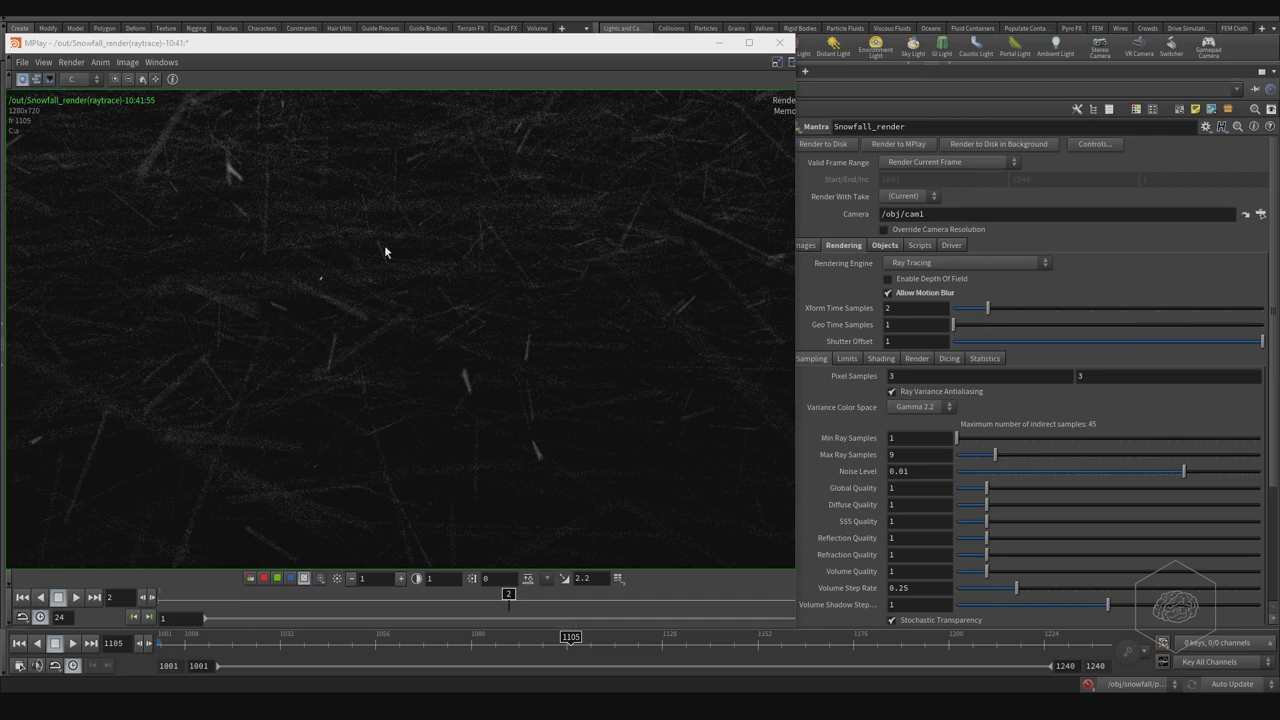
- Examine the streaks in the motion-blurred render up close and minimise MPlay
mouse_move(509, 601)
mouse_down()
mouse_move(240, 597)
mouse_move(489, 594)
mouse_up()
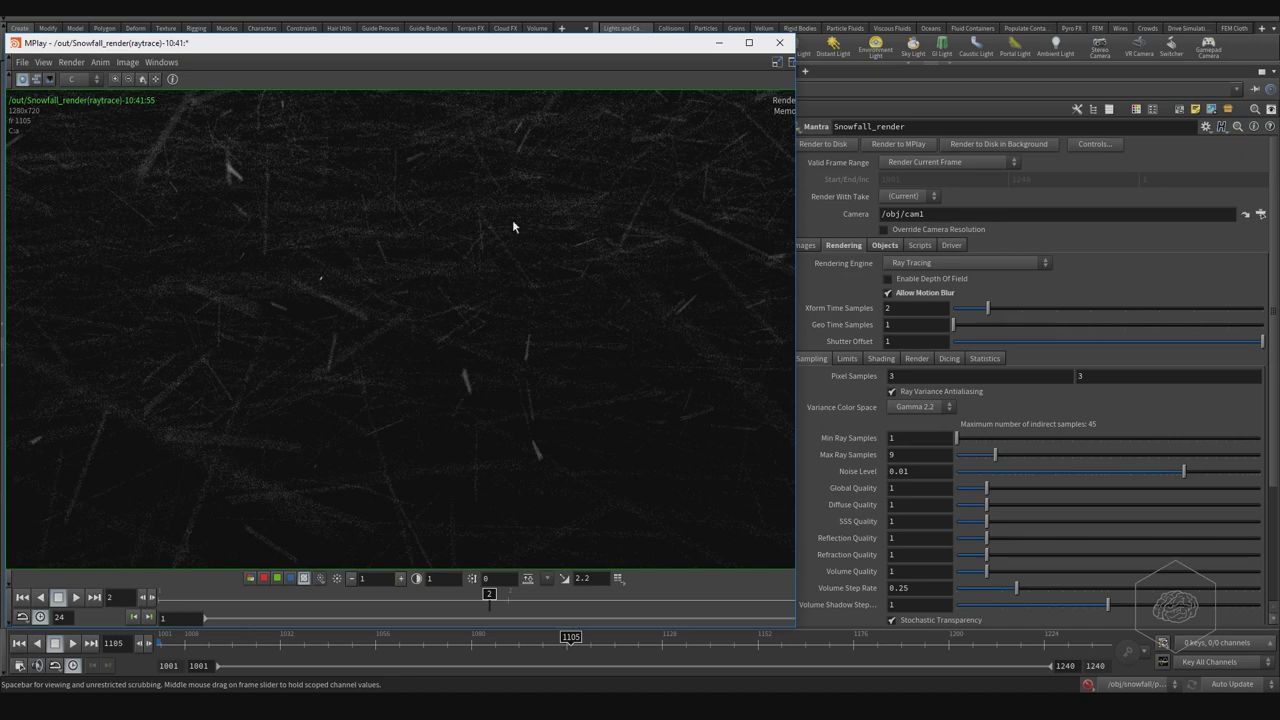
middle_drag(490, 246, 352, 243)
right_drag(414, 208, 601, 216)
middle_drag(601, 215, 422, 256)
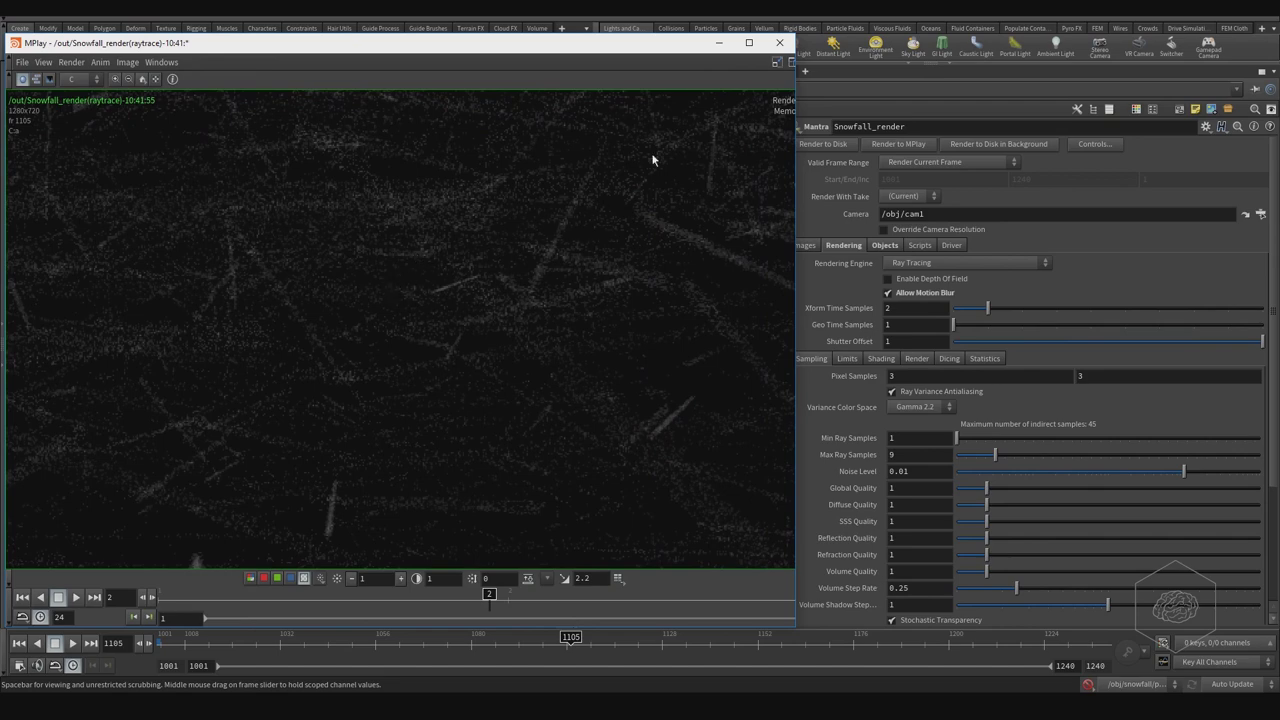
click(719, 42)
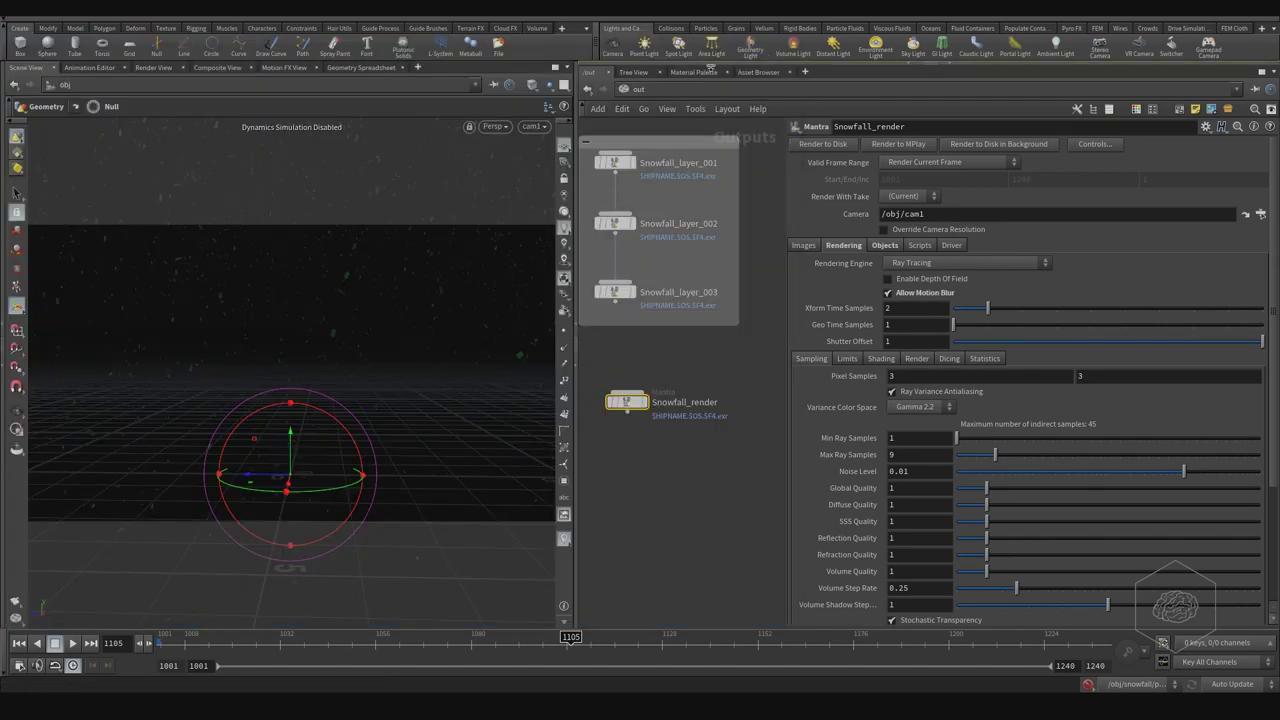
- Inside the Snowfall_render geometry, connect merge1 directly to OUT_Snow_Render and move trail1 aside to bypass it
click(631, 89)
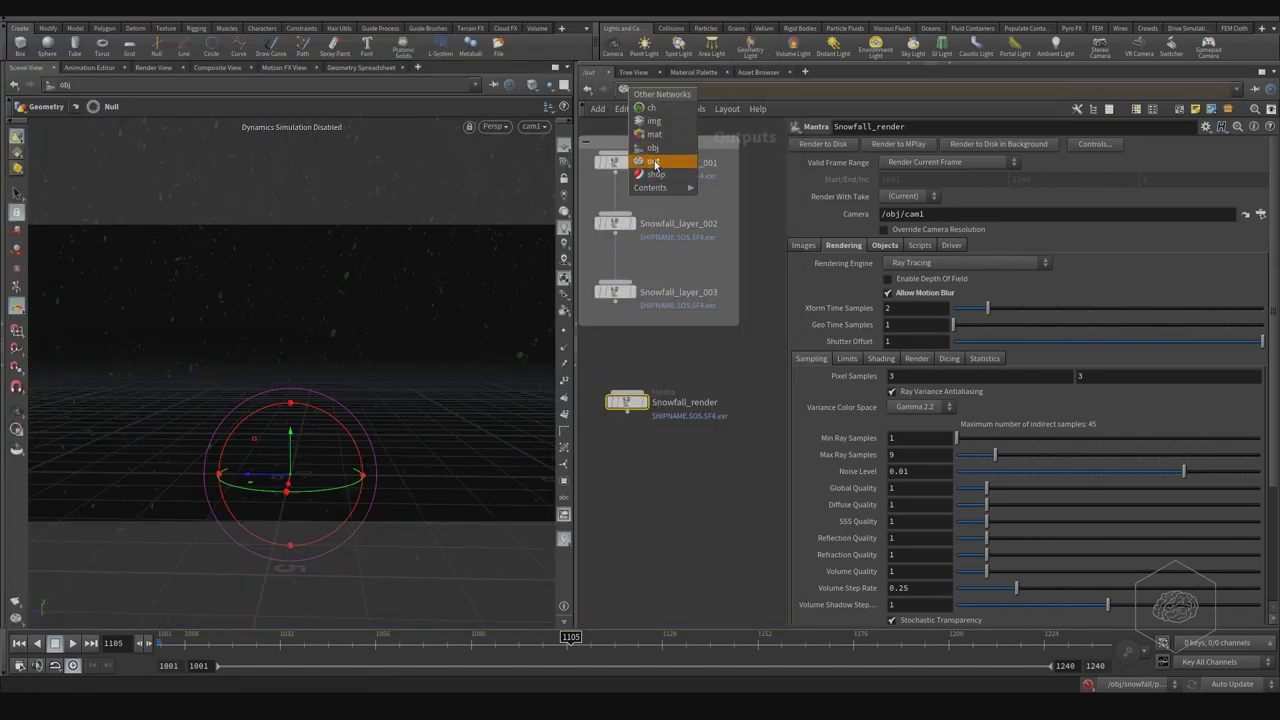
click(655, 148)
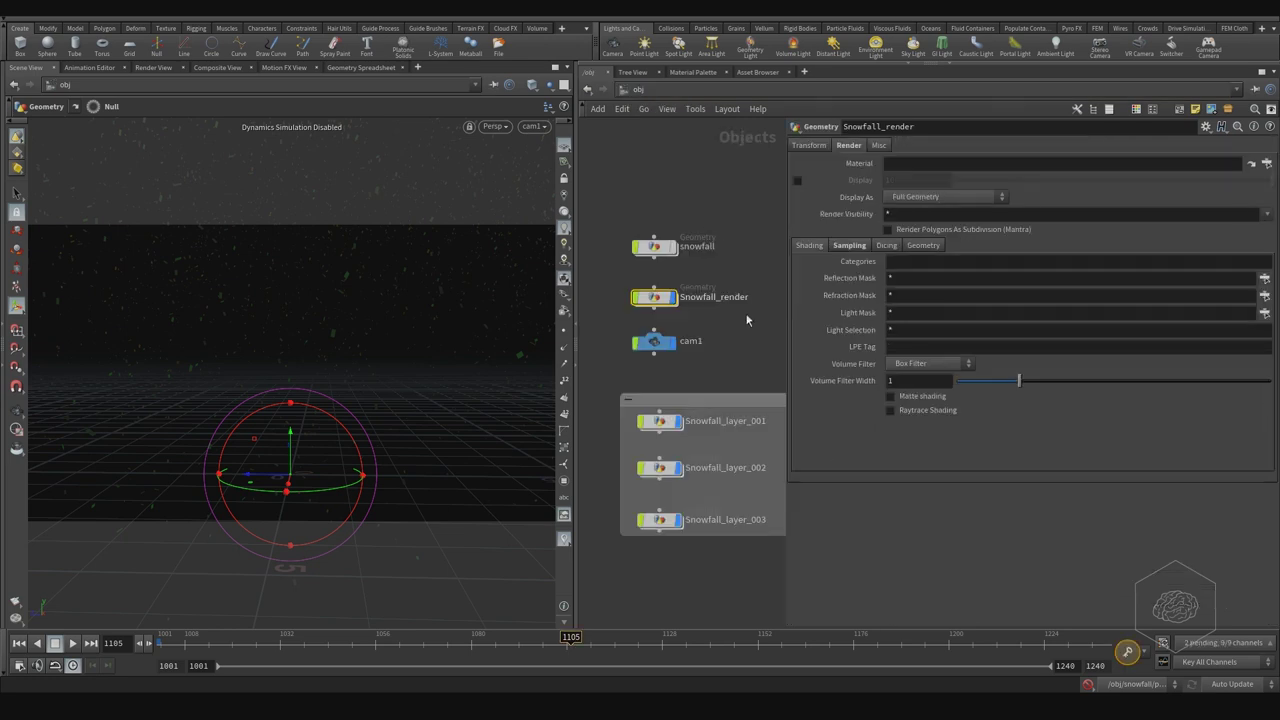
double_click(655, 298)
click(666, 357)
drag(630, 362, 697, 362)
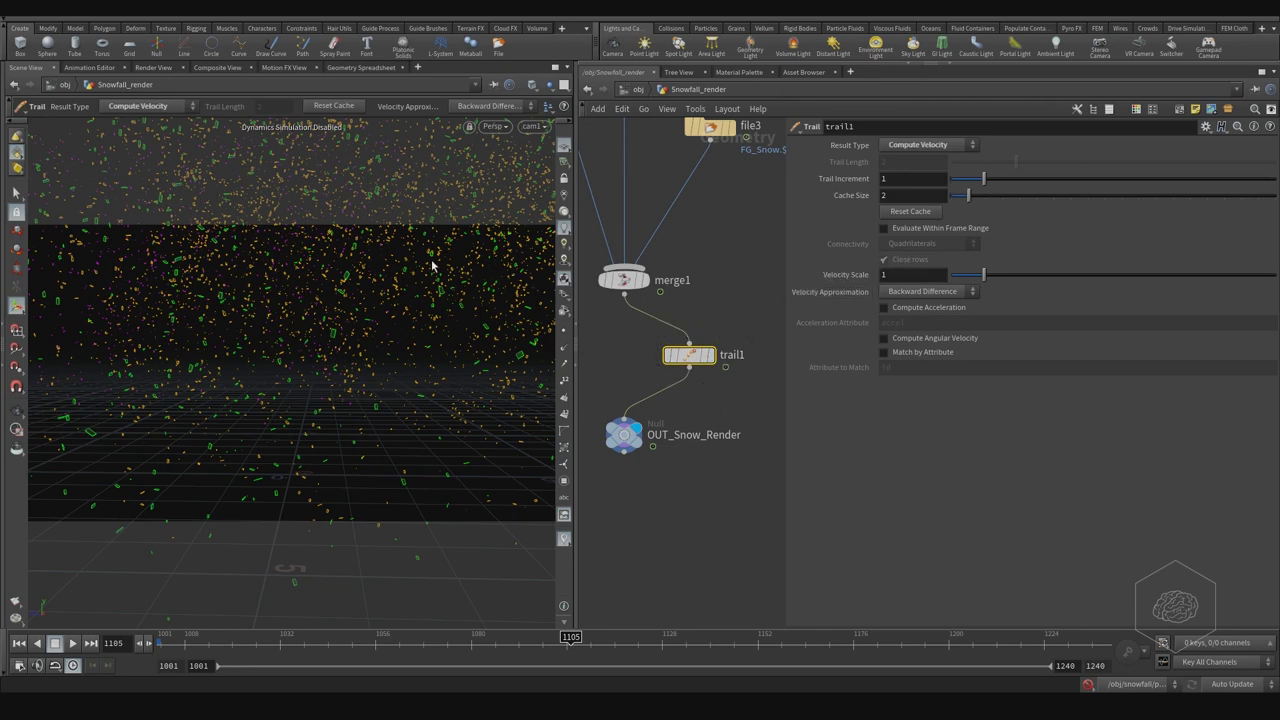
drag(624, 294, 625, 419)
drag(685, 364, 731, 366)
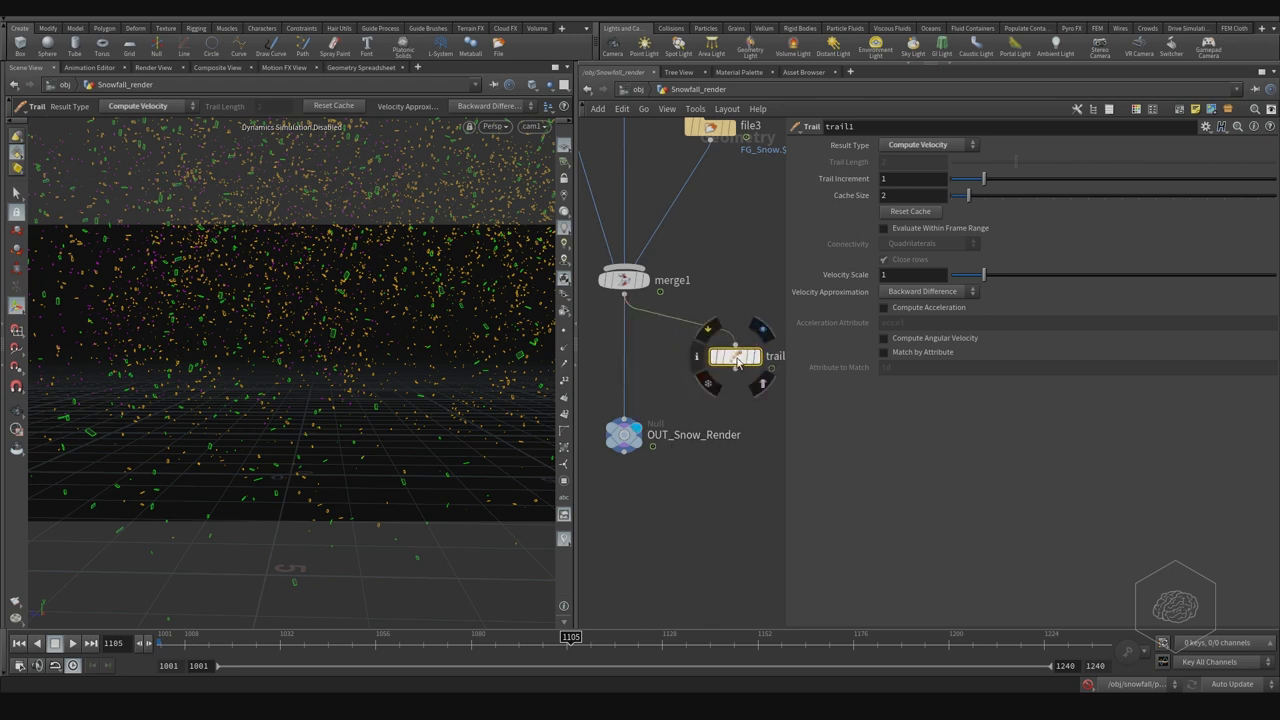
middle_drag(645, 383, 684, 419)
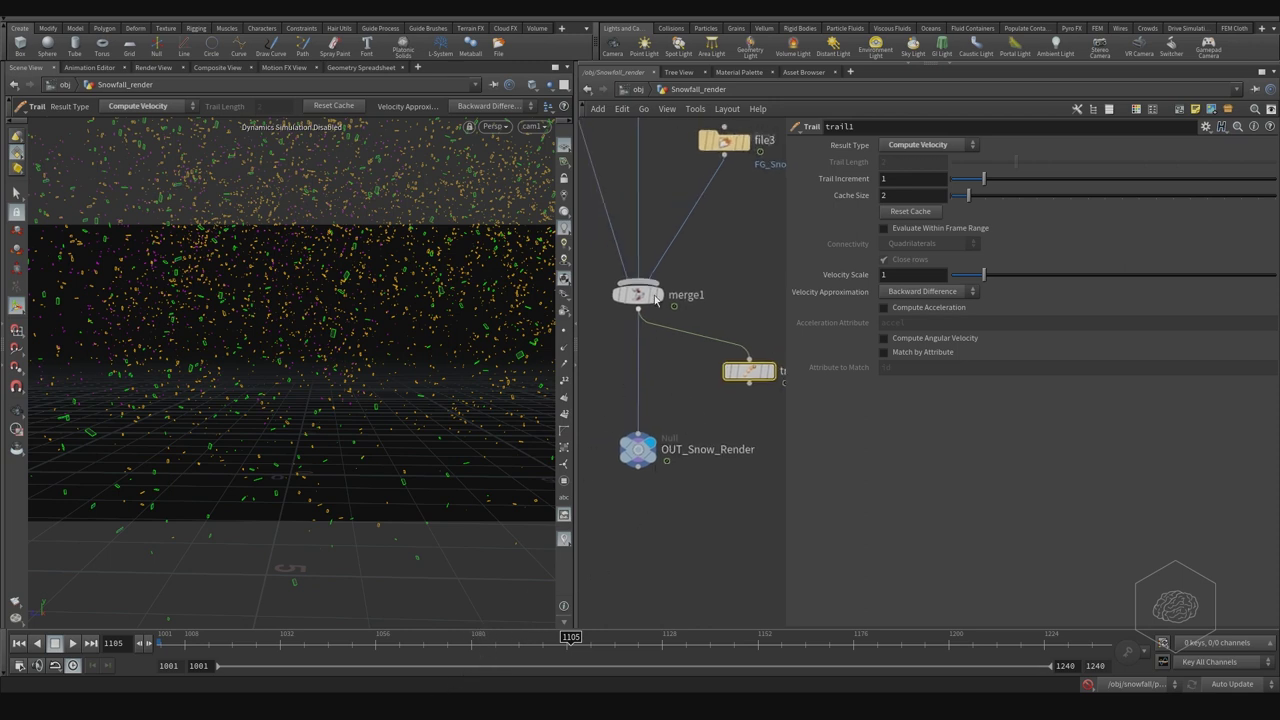
- Return to the out network, render Snowfall_render to MPlay again and view the whole frame
click(638, 90)
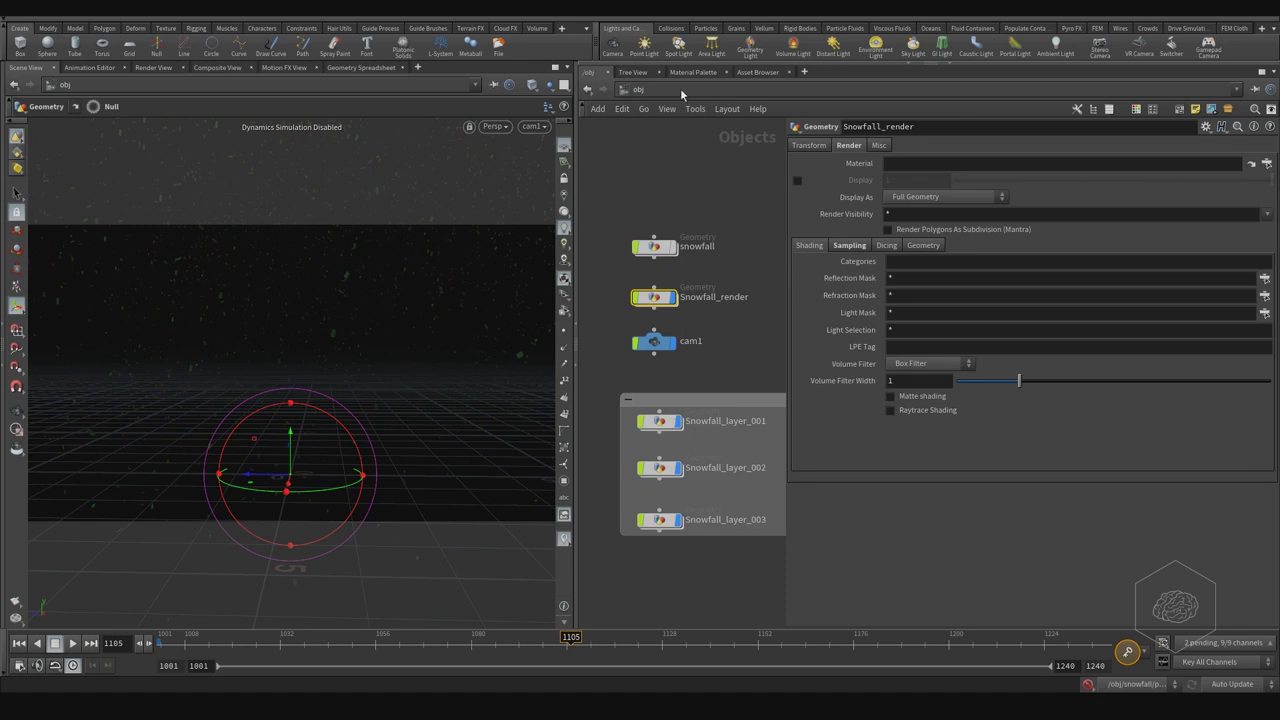
click(680, 89)
click(680, 89)
click(655, 117)
click(680, 89)
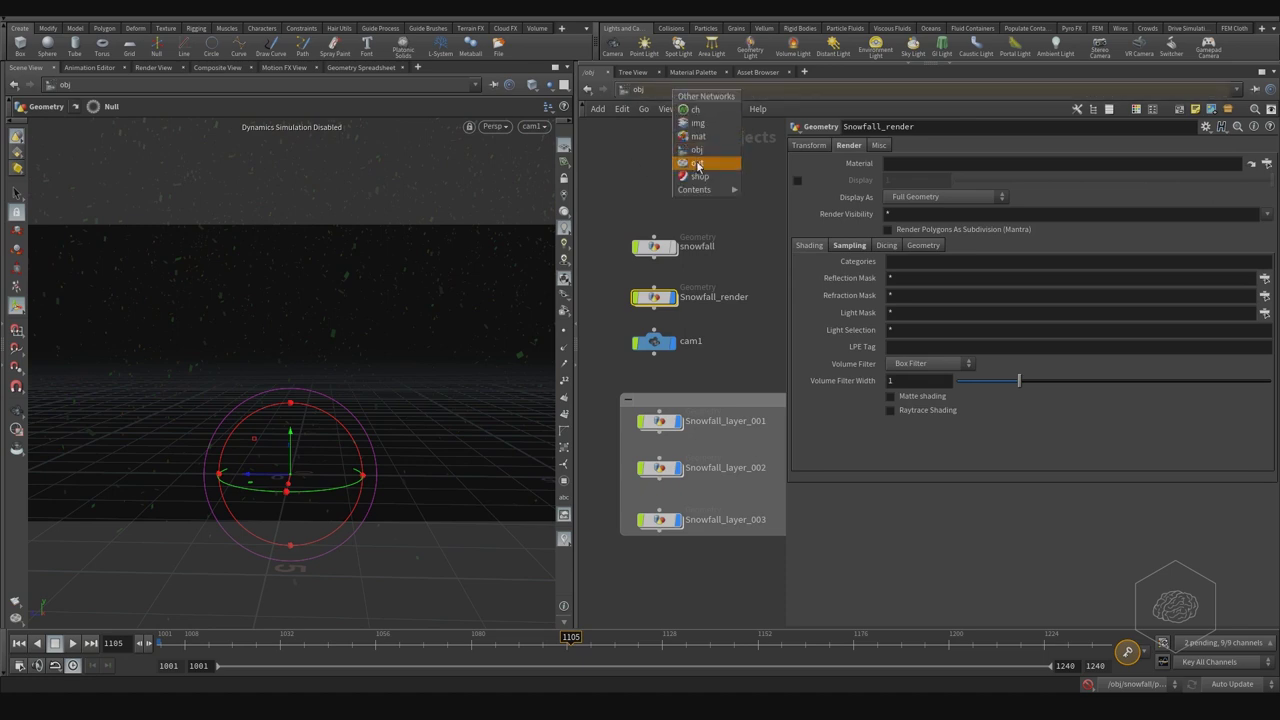
click(697, 164)
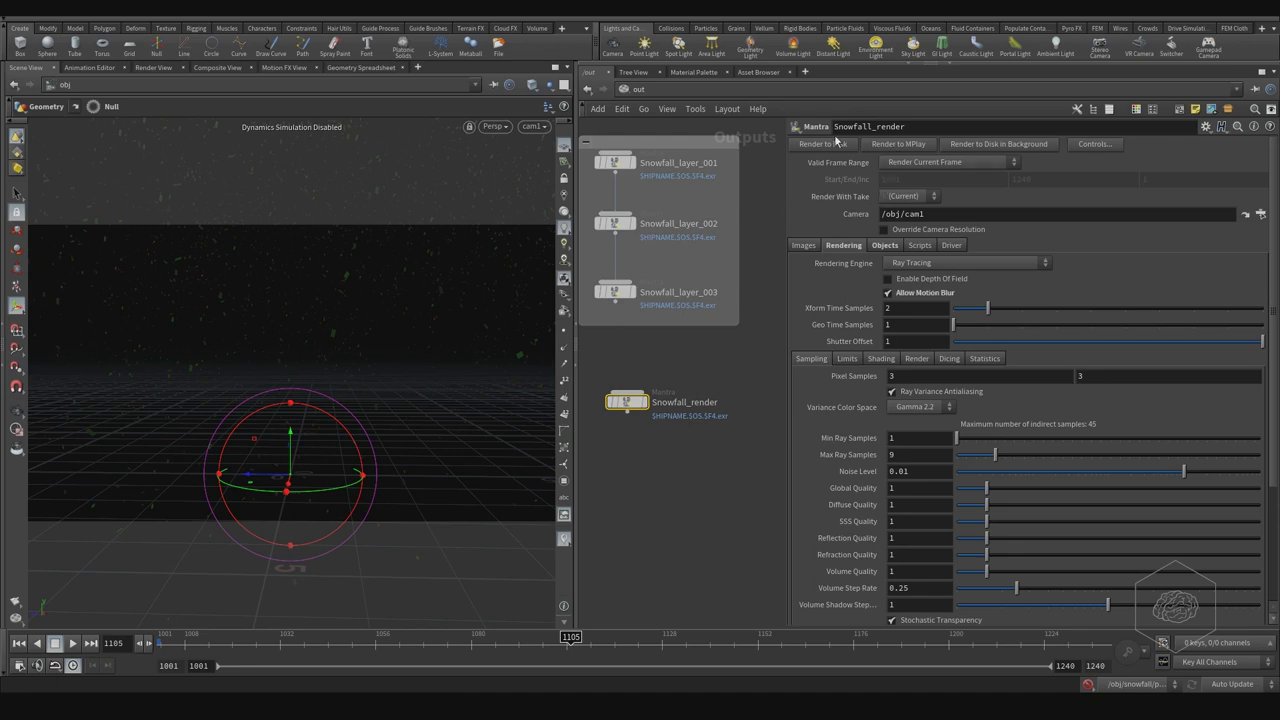
click(898, 143)
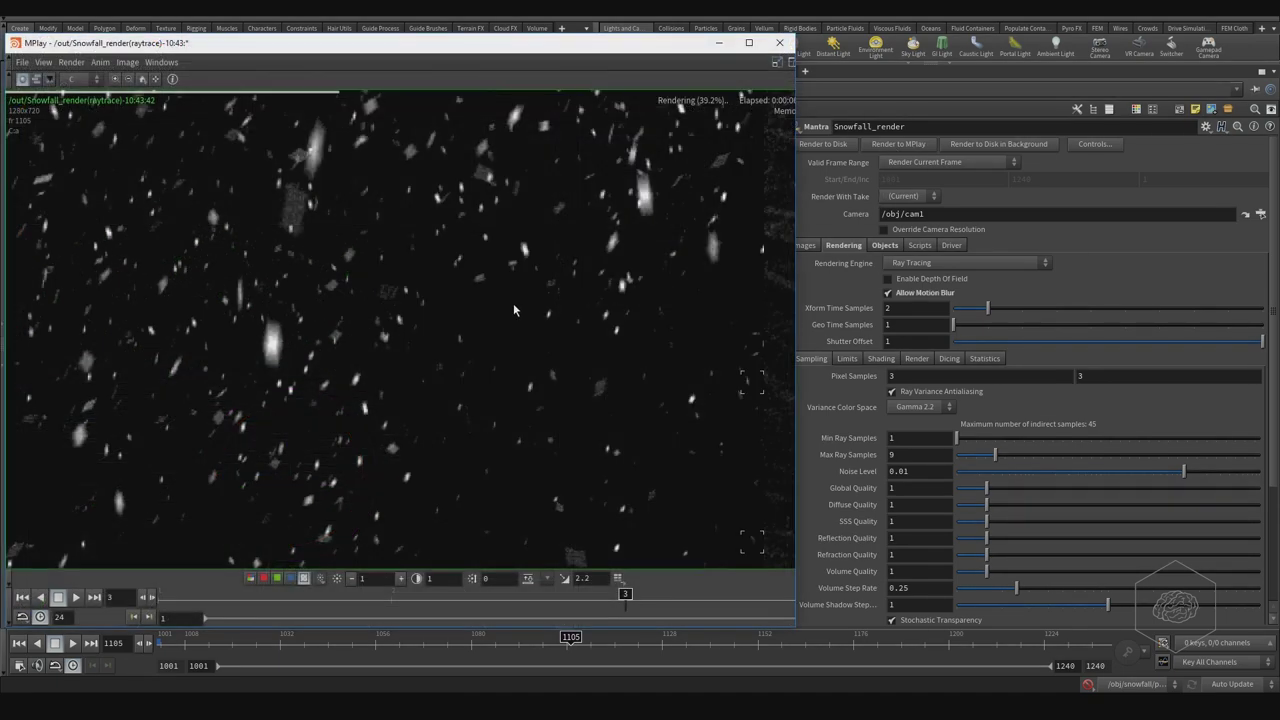
scroll(513, 303, down, 5)
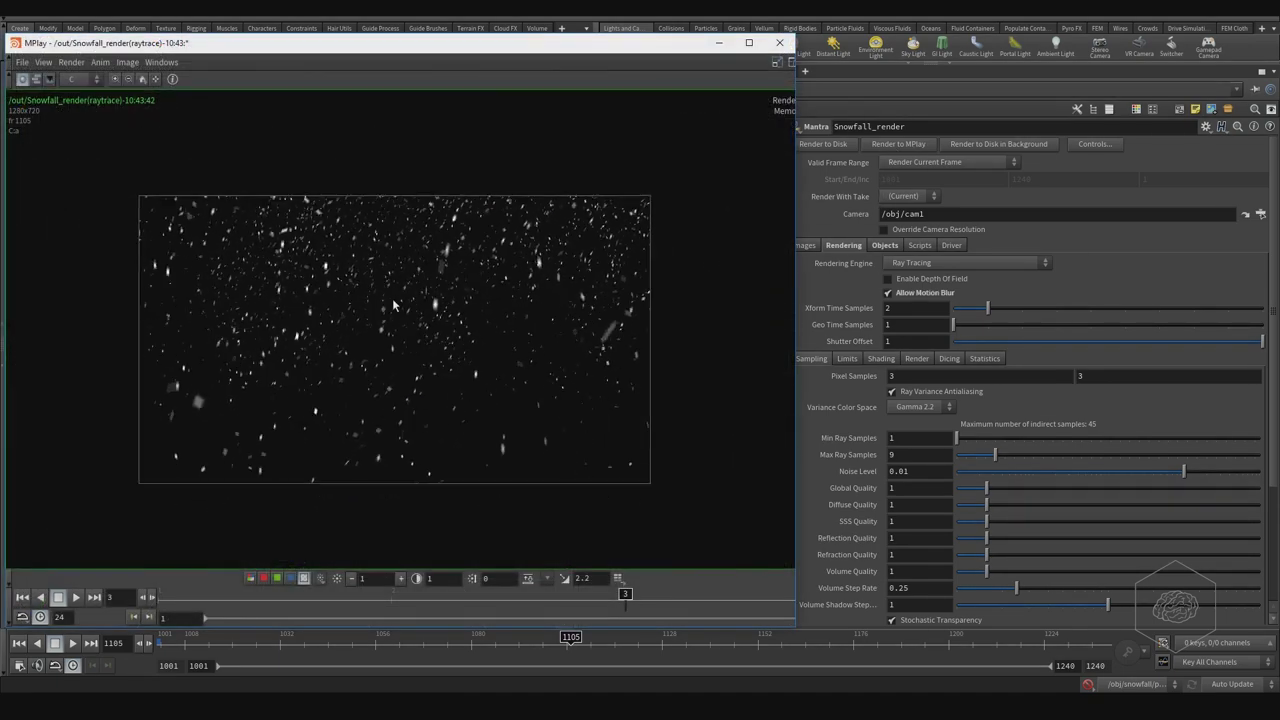
- Examine the motion-blurred flakes in the Snowfall_render image up close for shape and noise
mouse_move(525, 292)
middle_down()
mouse_move(575, 292)
mouse_move(536, 288)
middle_up()
right_drag(536, 288, 620, 288)
scroll(619, 289, up, 3)
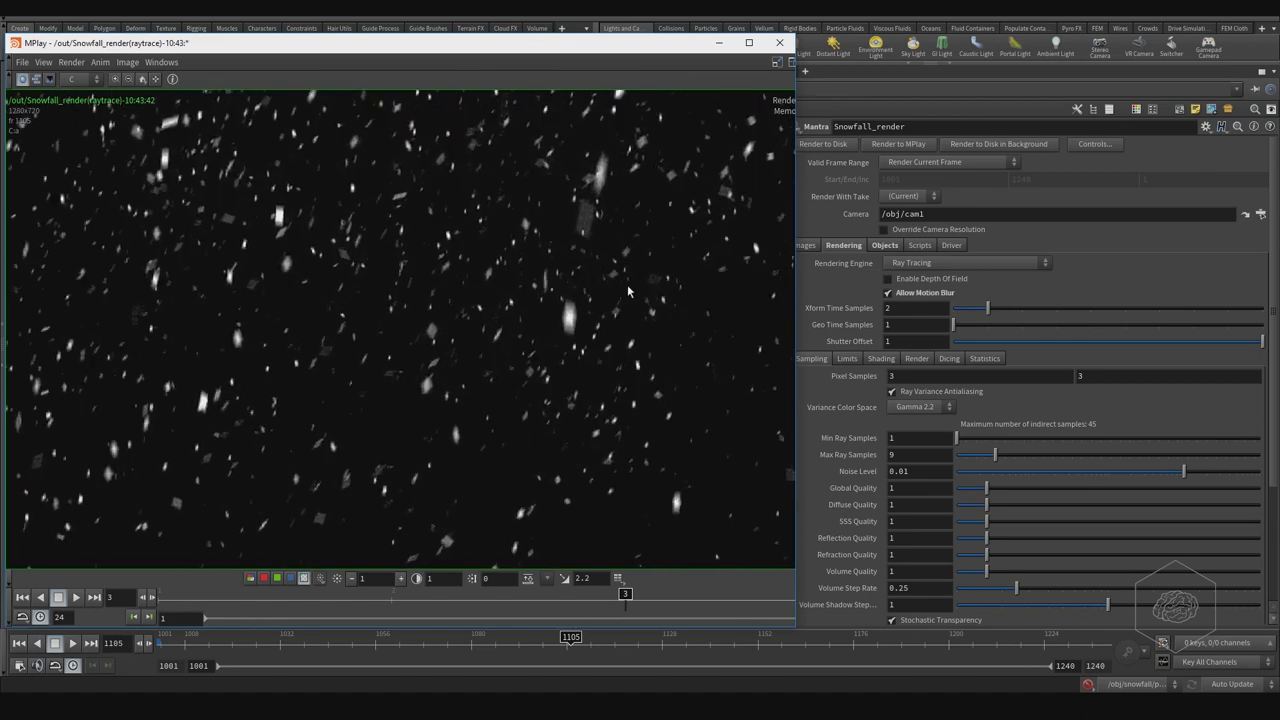
middle_drag(470, 304, 351, 311)
middle_drag(567, 255, 441, 308)
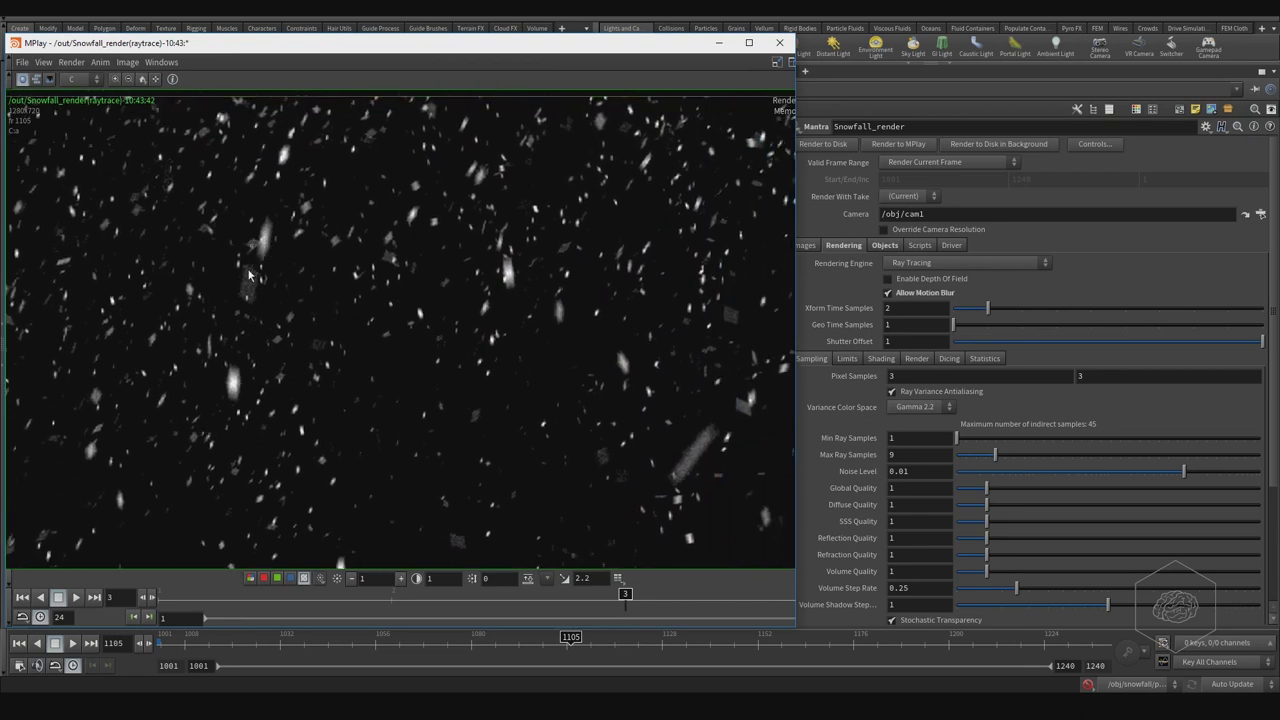
middle_drag(266, 269, 344, 287)
right_drag(338, 250, 404, 248)
scroll(337, 253, up, 1)
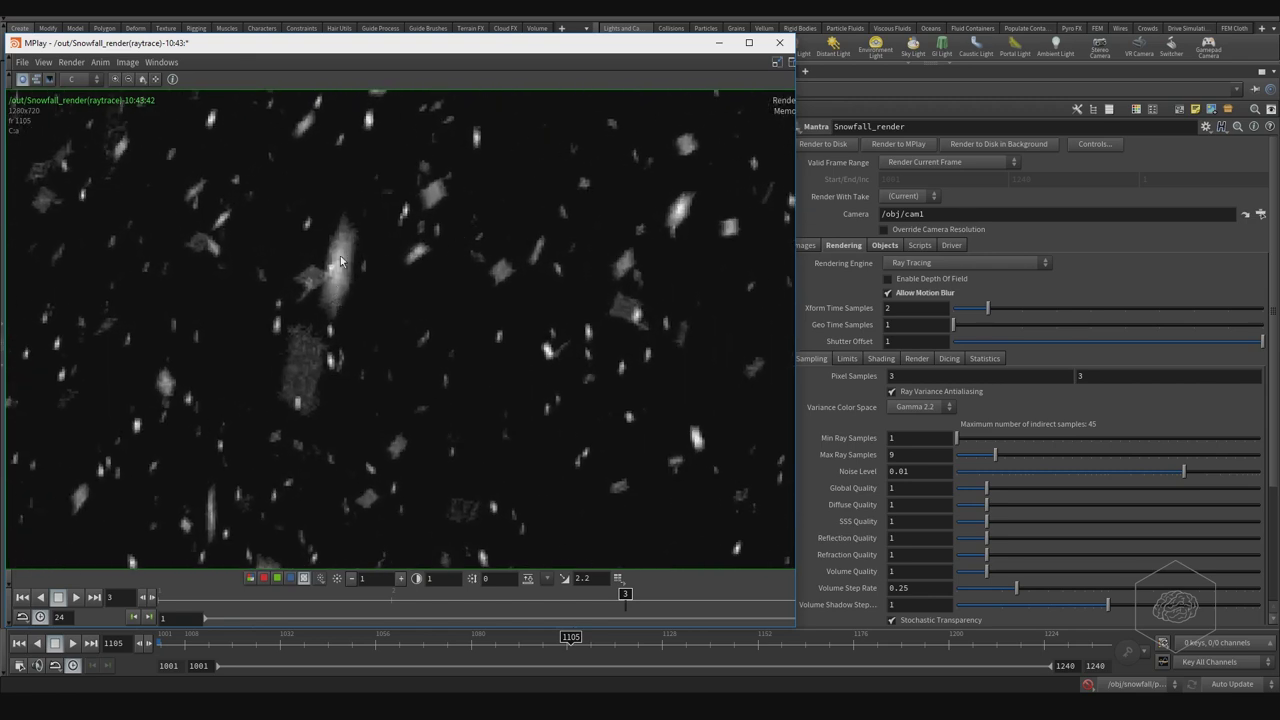
middle_drag(345, 288, 461, 255)
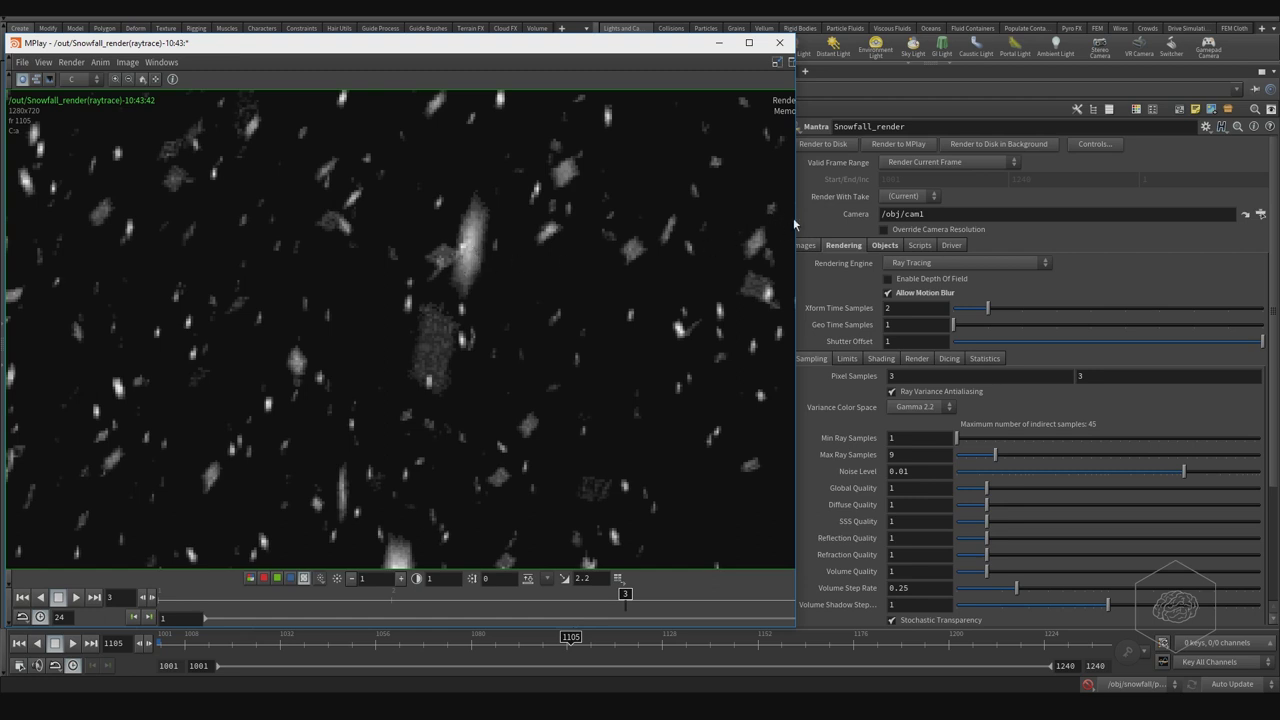
- Narrow the MPlay window, set both Pixel Samples values of the Snowfall_render Mantra node to 5 and render the frame again
drag(796, 215, 768, 217)
double_click(900, 375)
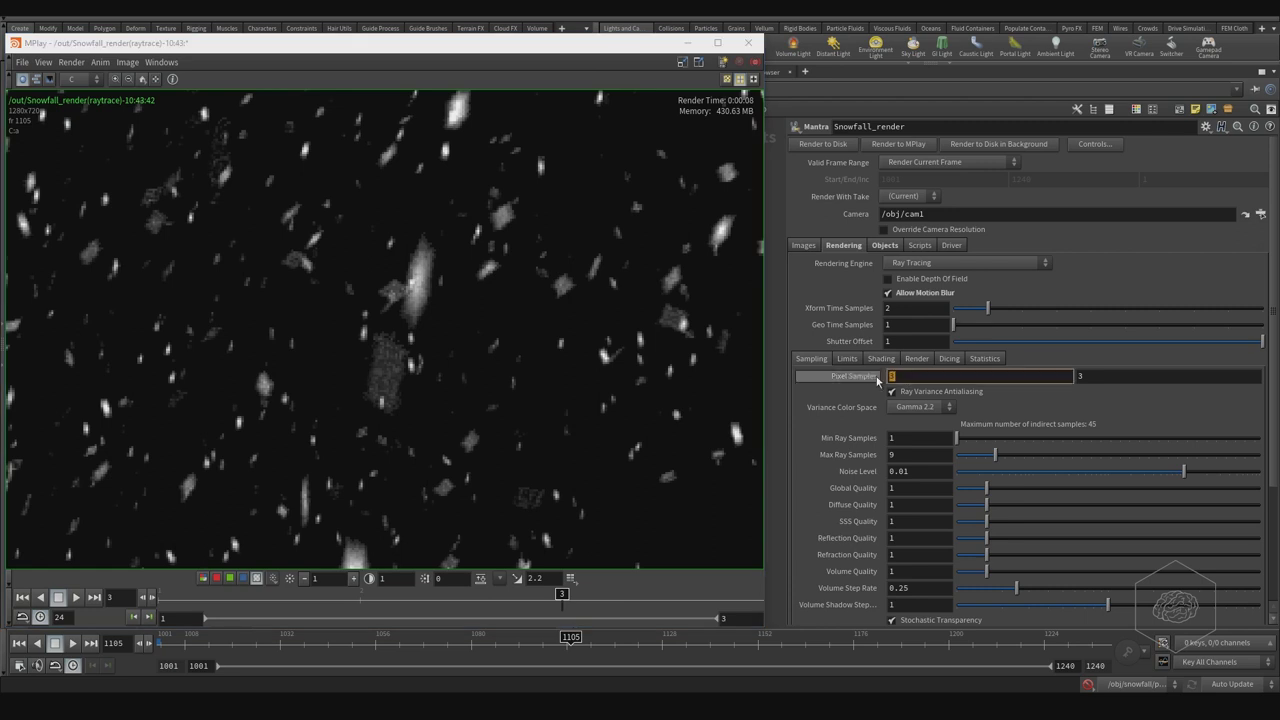
key(Return)
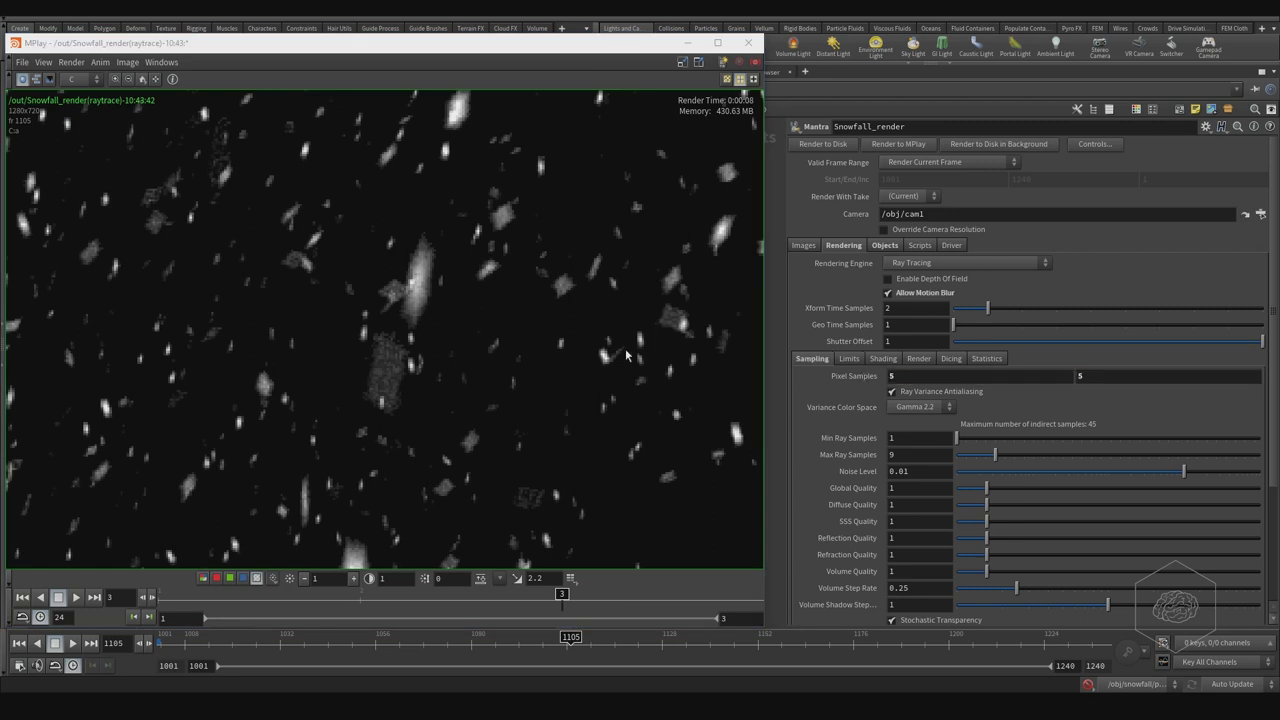
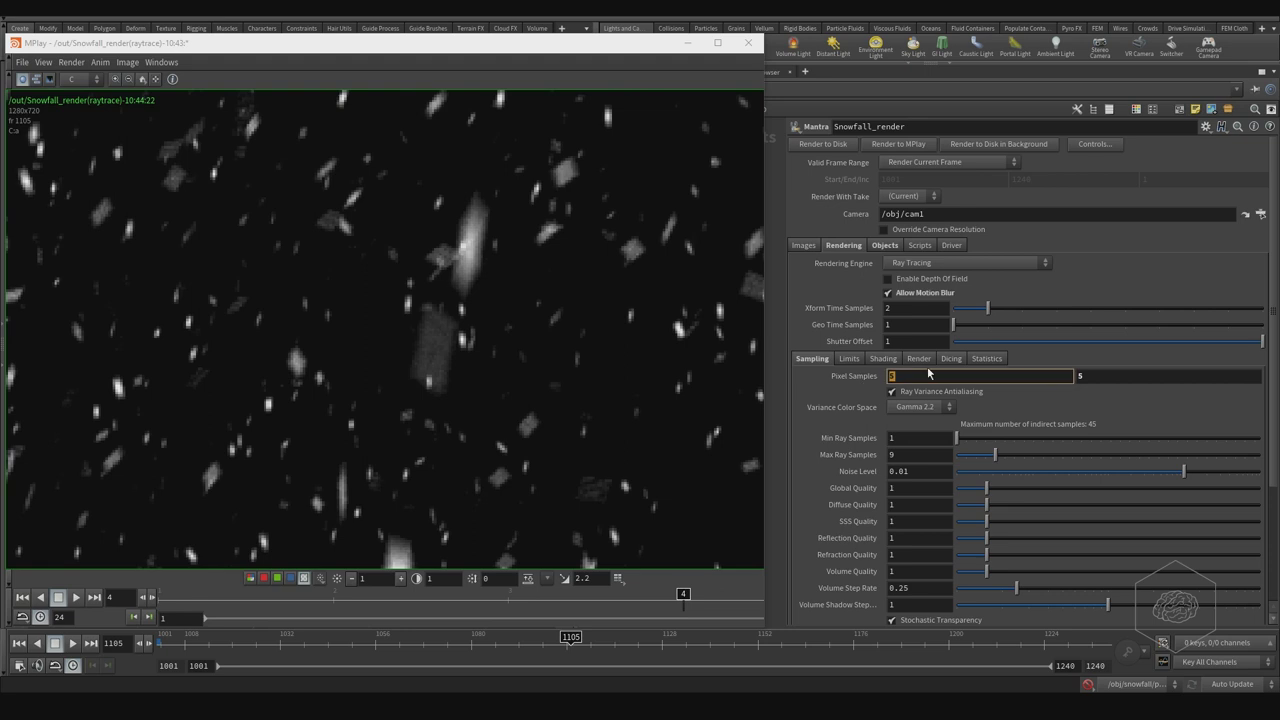
- Set both Pixel Samples values of the Snowfall_render Mantra node to 12 and render the frame again
text(12)
key(Return)
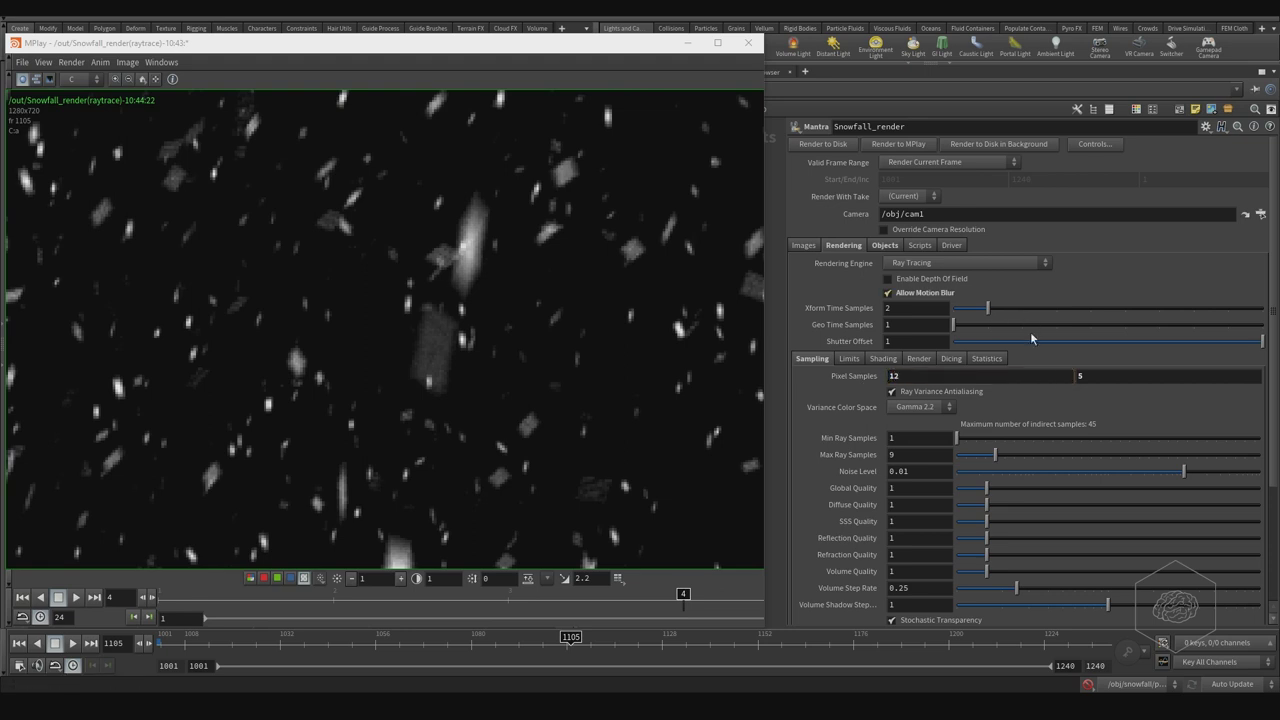
click(1085, 375)
text(12)
key(Return)
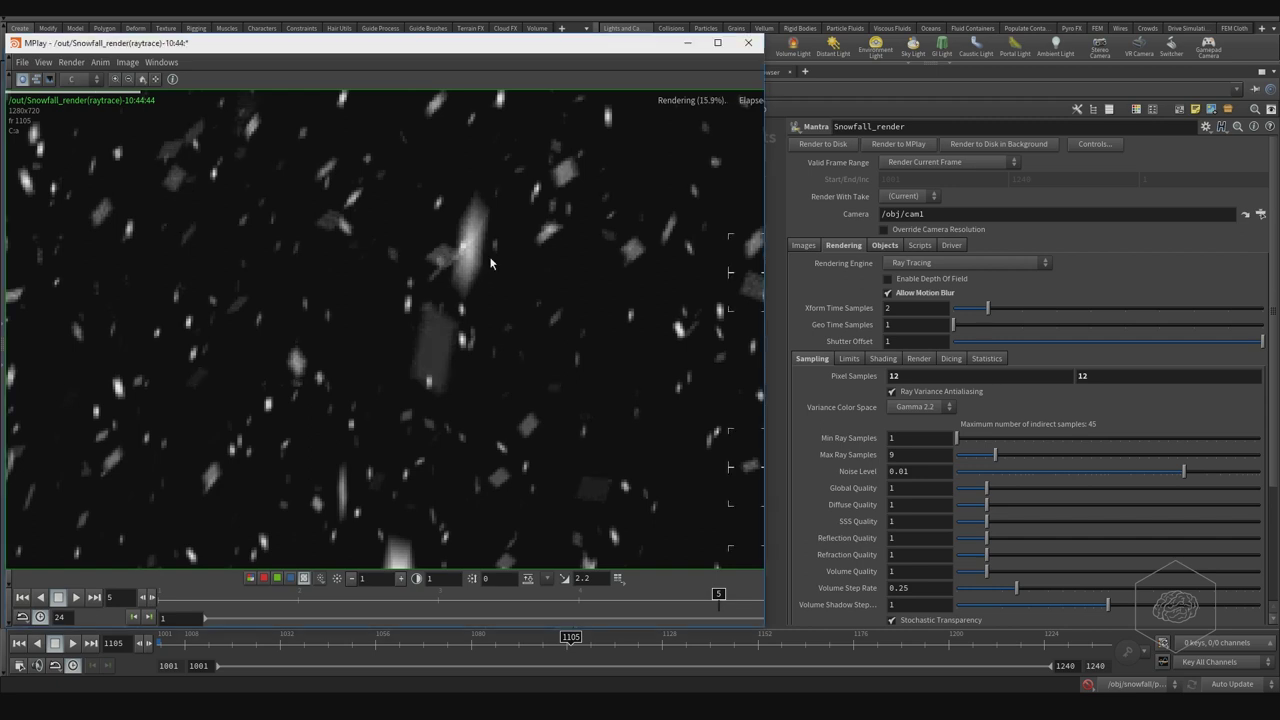
- View the whole frame and a closer area of the new render, and narrow MPlay to uncover the network editor
scroll(490, 263, down, 5)
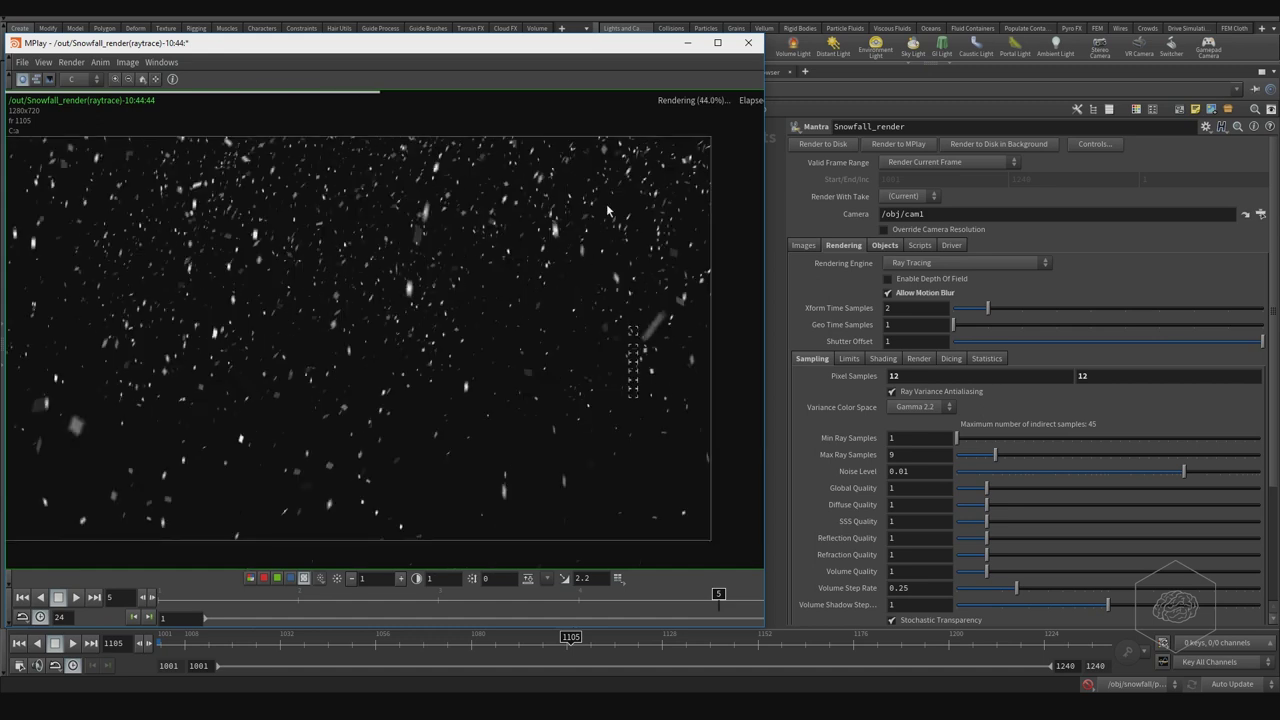
scroll(606, 210, up, 1)
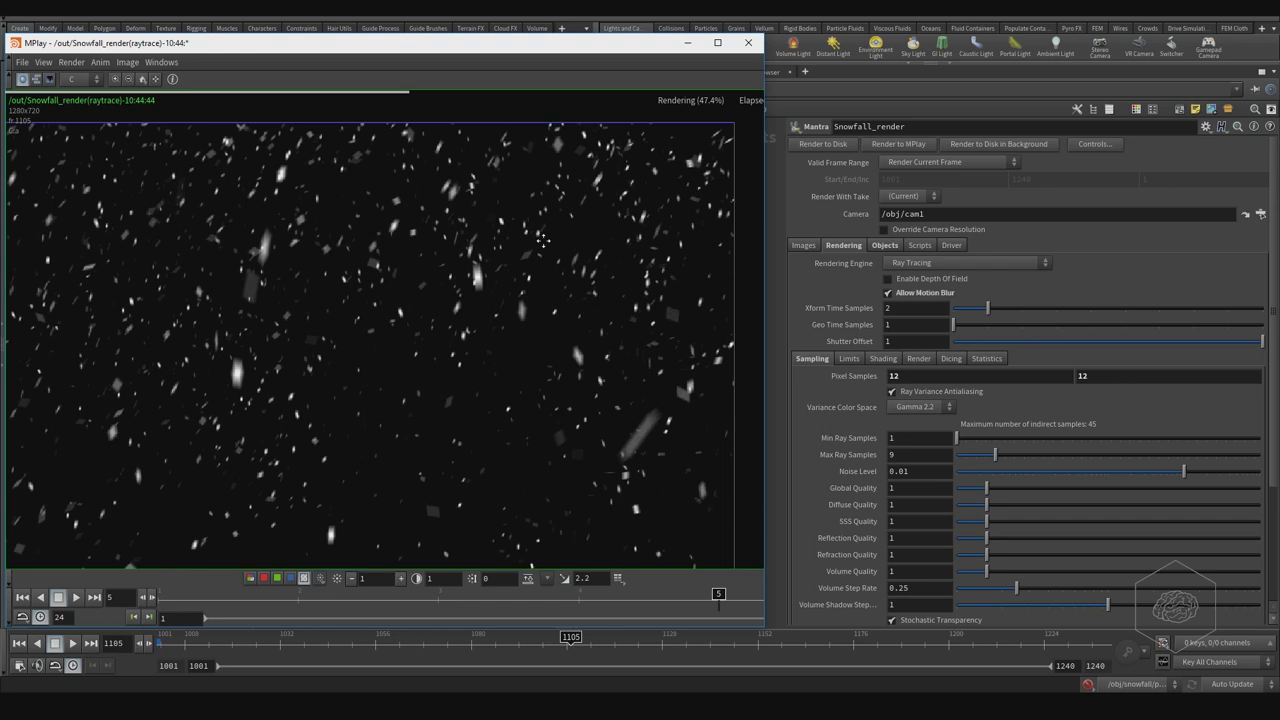
scroll(542, 240, up, 1)
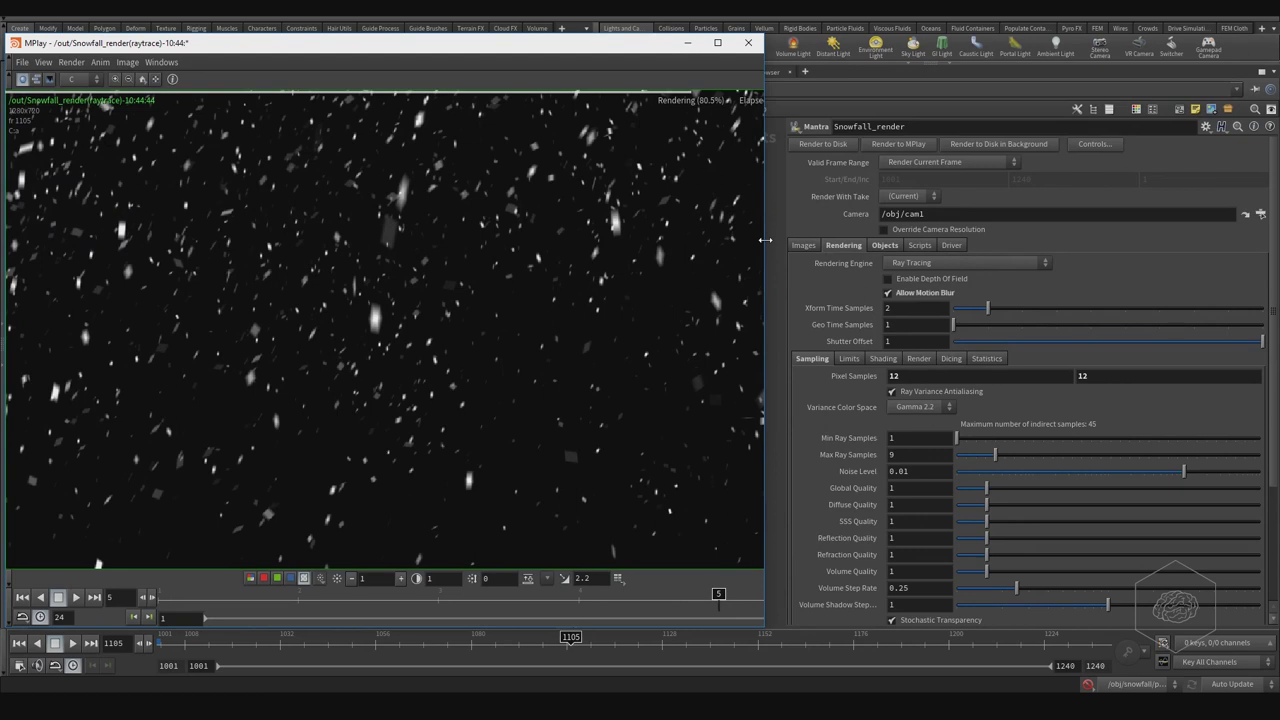
drag(765, 240, 571, 260)
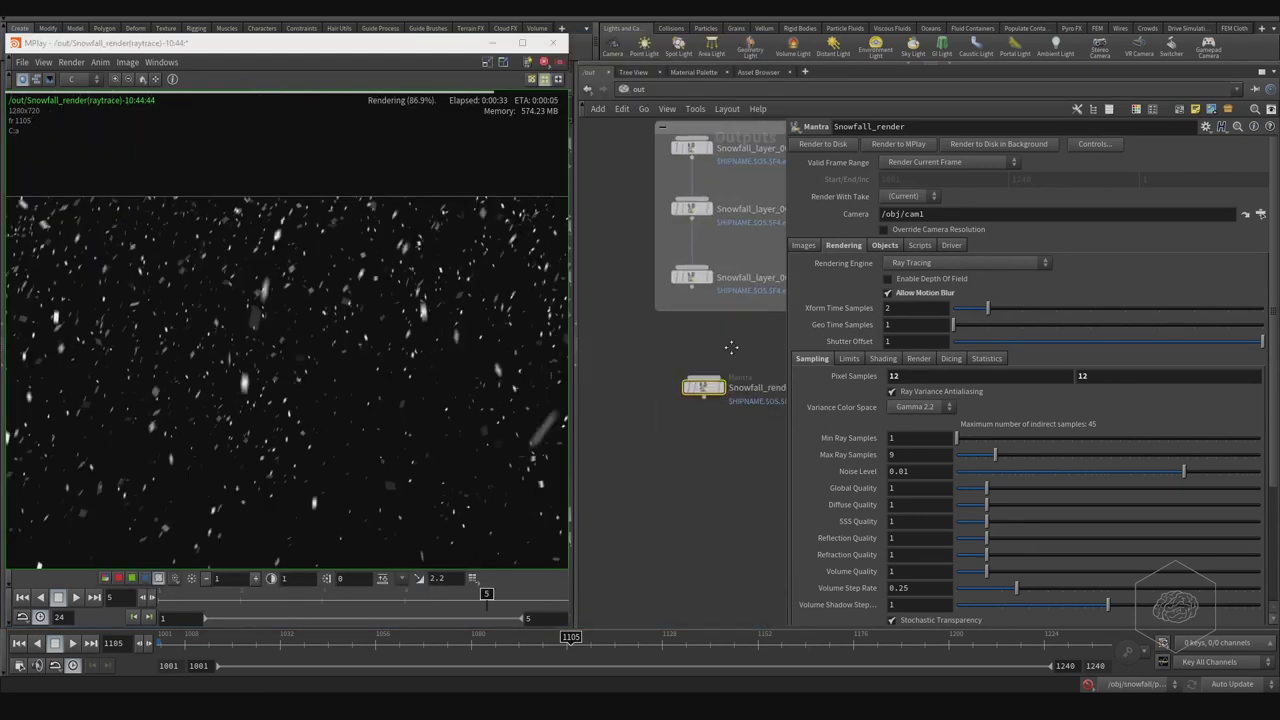
- In the obj network, set the Shutter Time of cam1 to 2
key(alt+Left)
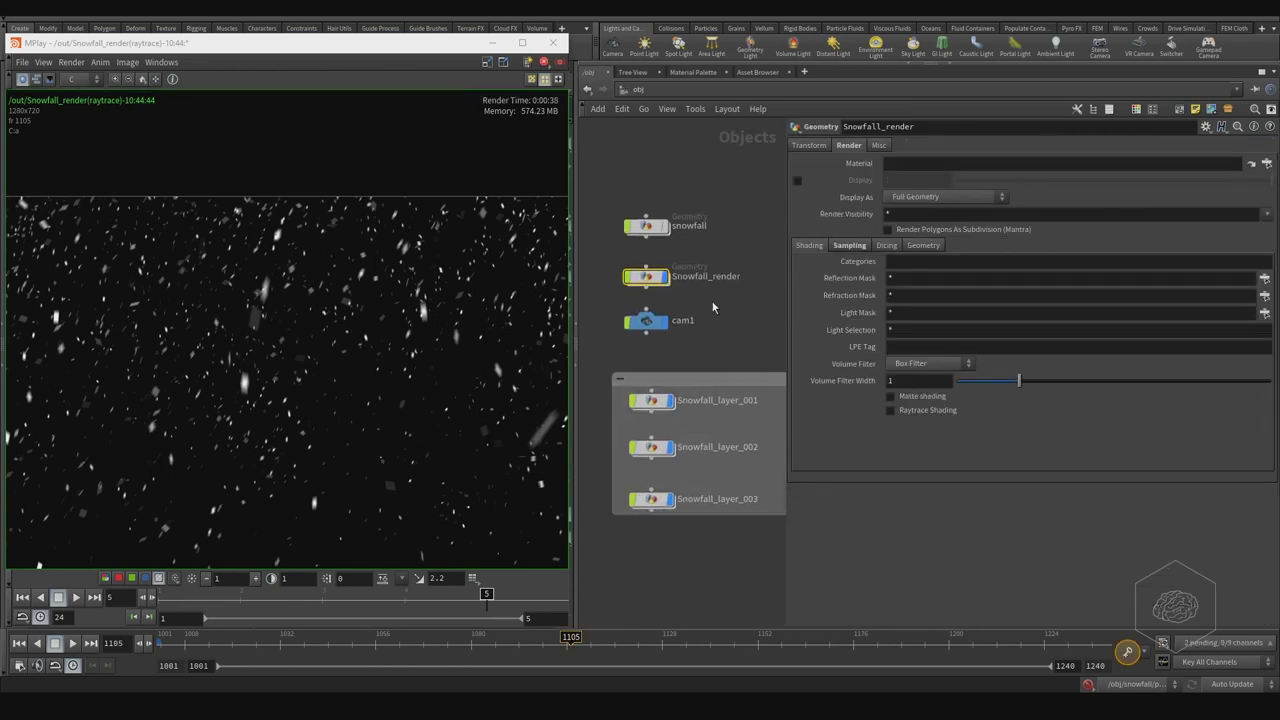
click(690, 320)
click(881, 145)
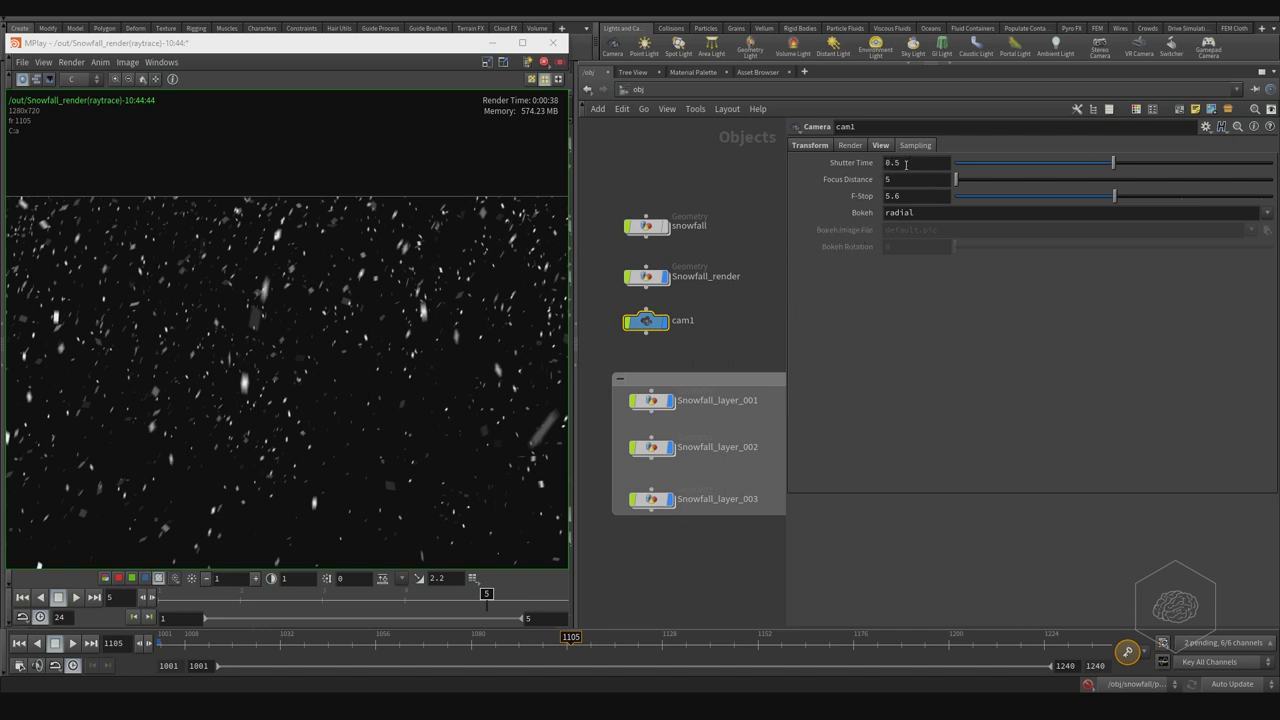
drag(914, 163, 884, 163)
text(2)
key(Return)
- Return to the out network, render Snowfall_render to MPlay with the new shutter time and examine the flake streaks
click(685, 96)
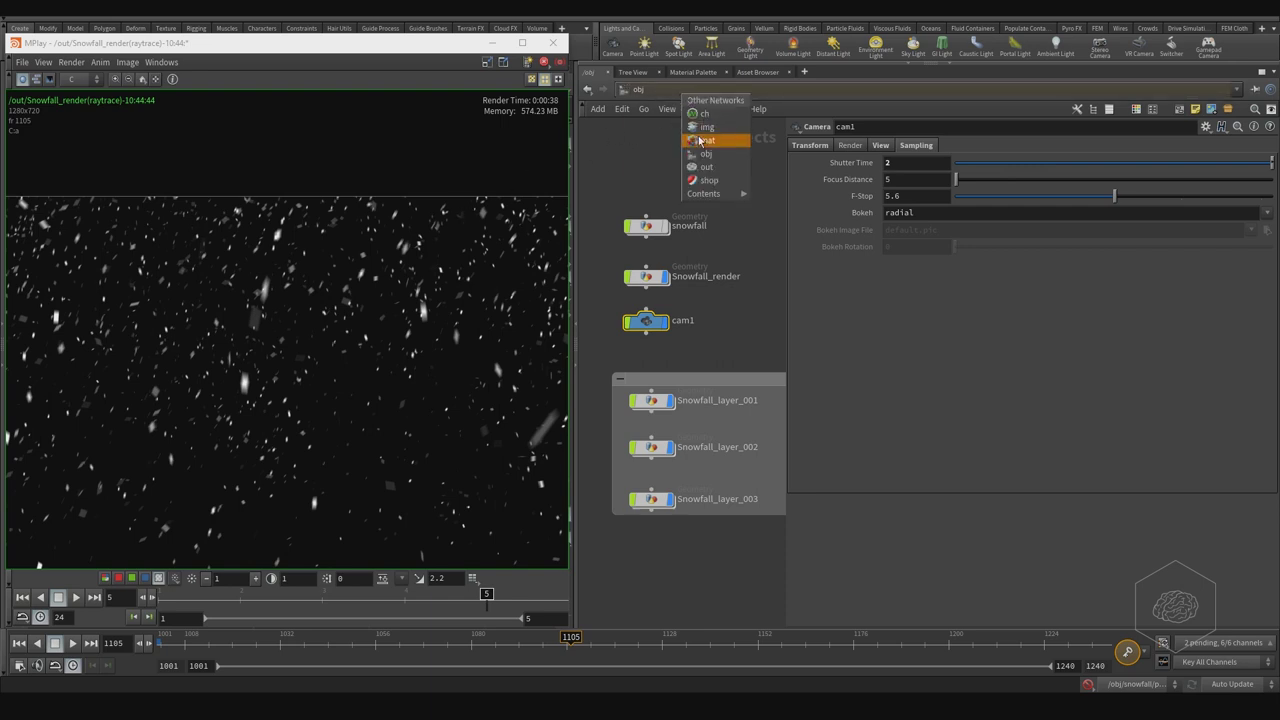
click(740, 242)
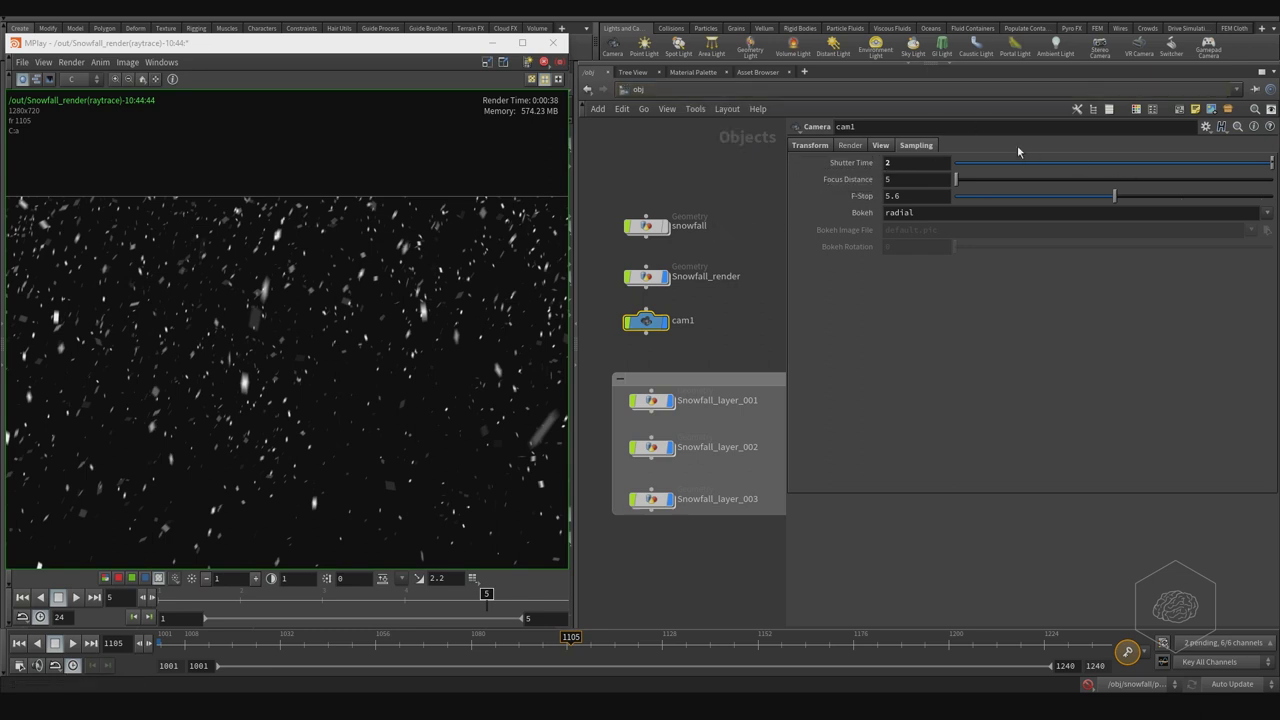
click(660, 91)
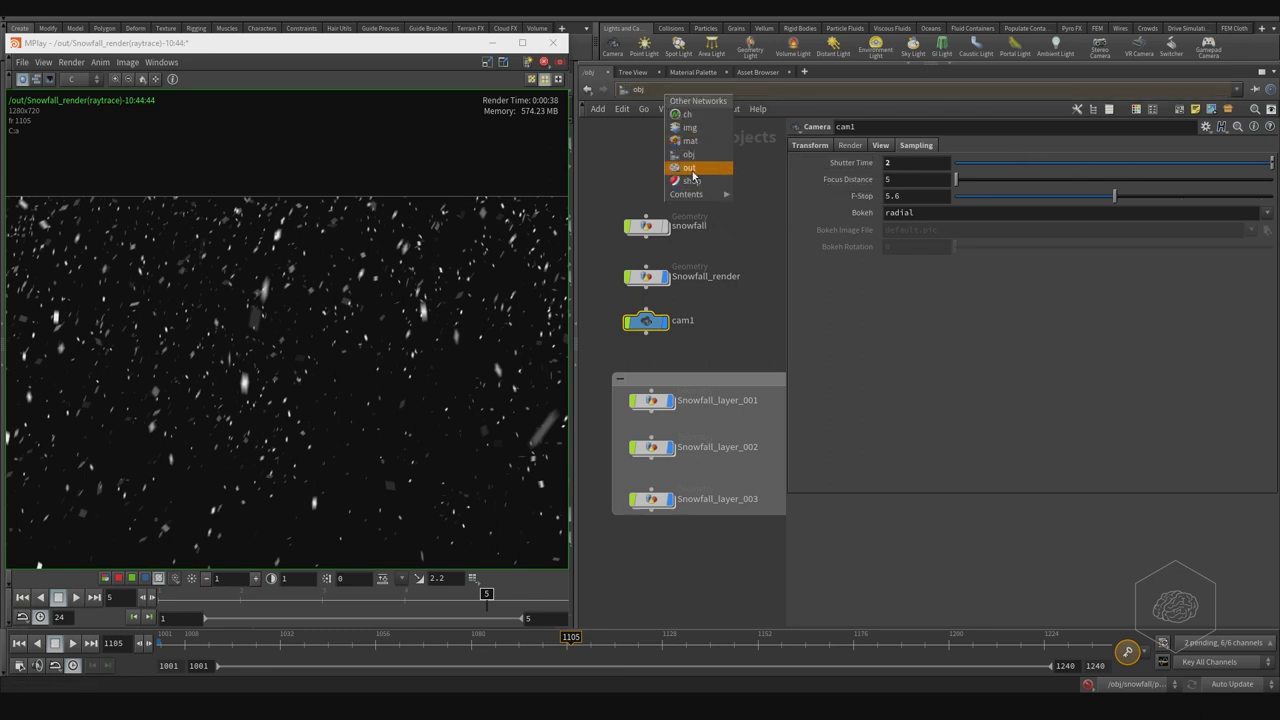
click(736, 284)
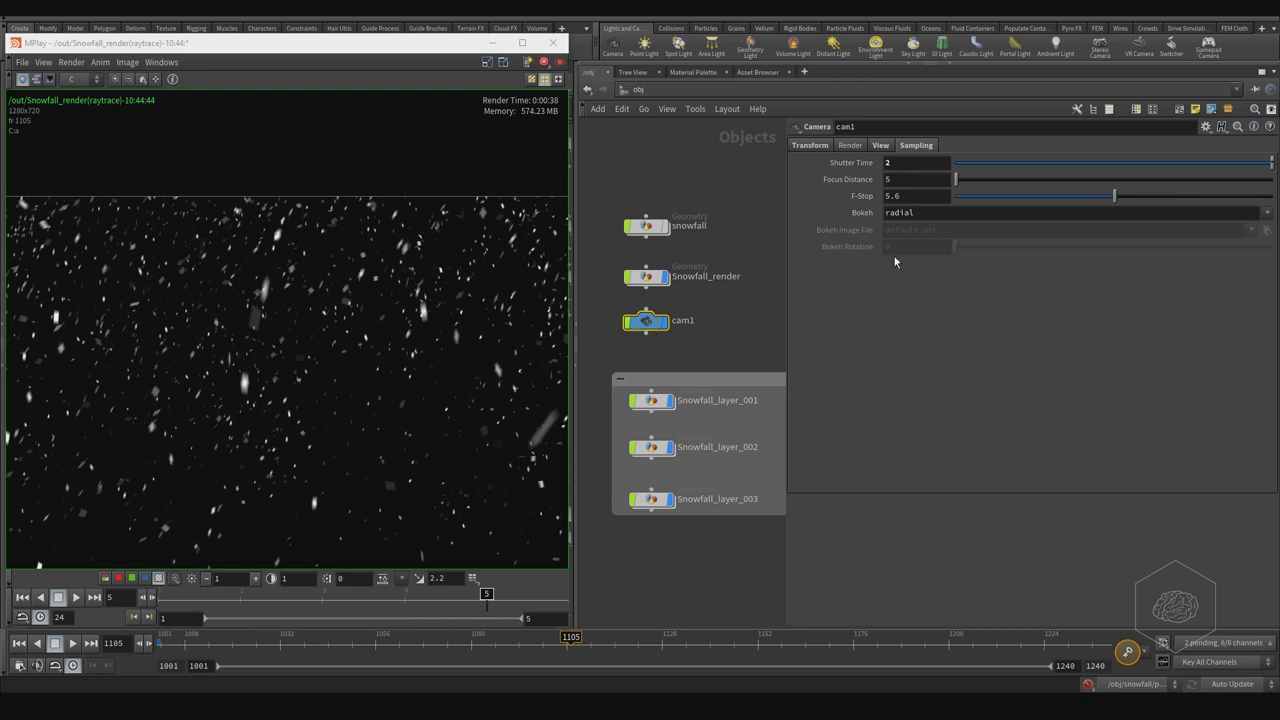
click(700, 96)
click(722, 170)
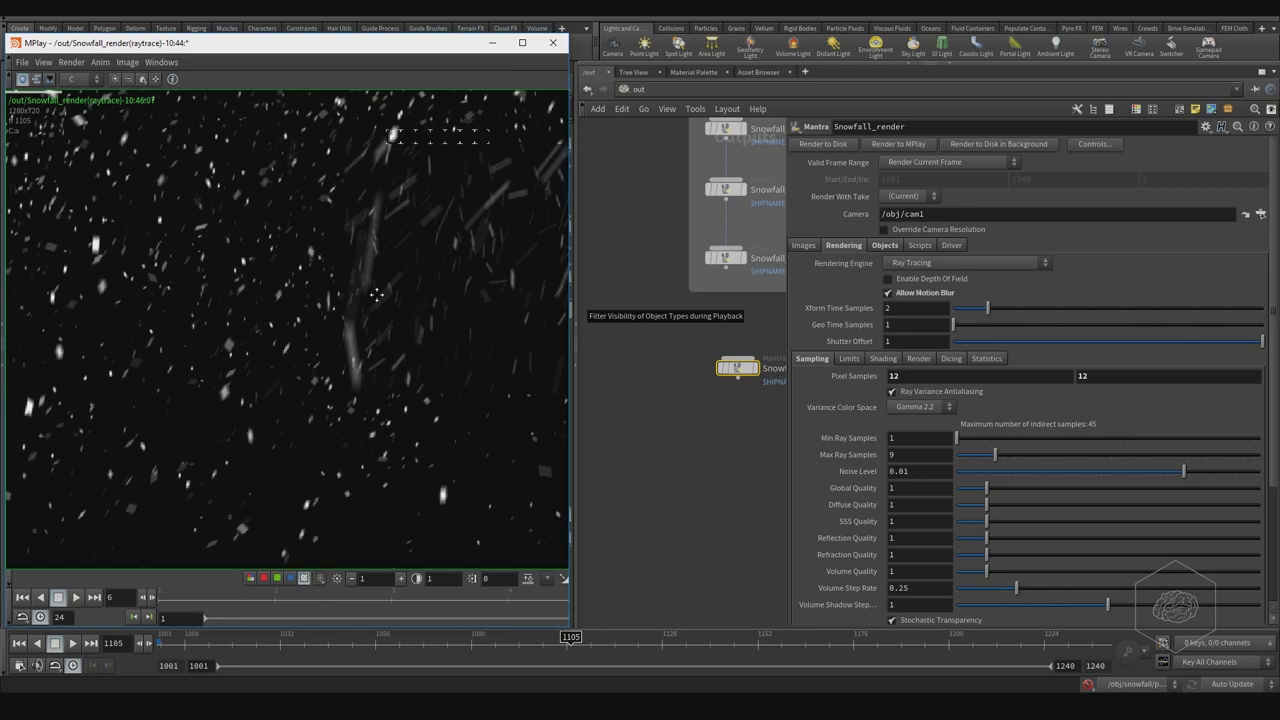
scroll(458, 278, down, 1)
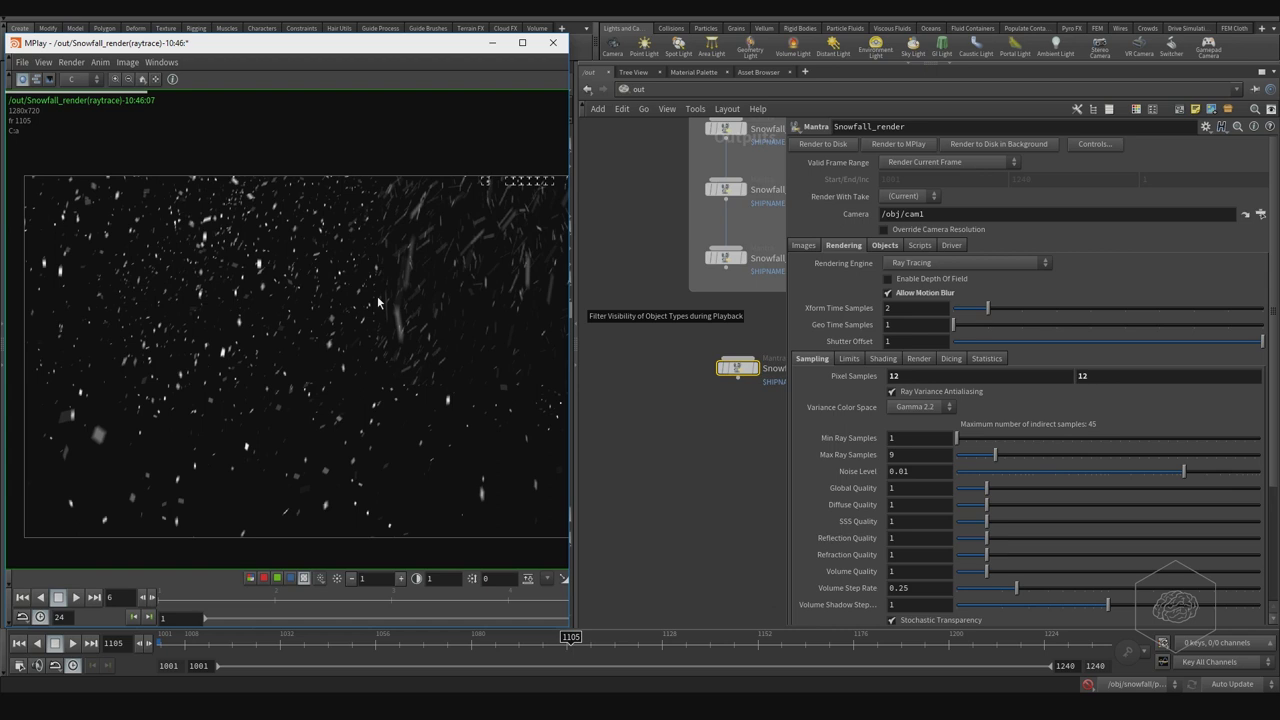
mouse_move(377, 296)
middle_down()
mouse_move(365, 297)
mouse_move(386, 277)
middle_up()
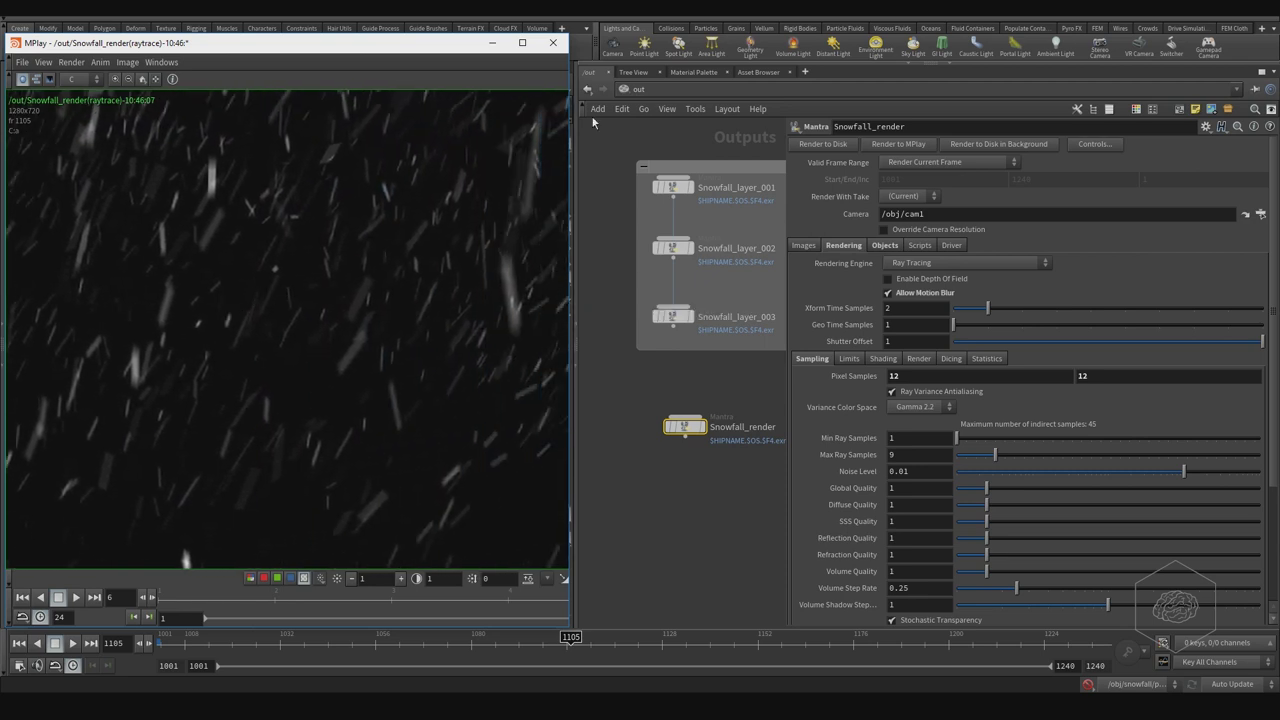
- Go back to the obj network and set the Shutter Time of cam1 to 1
click(646, 92)
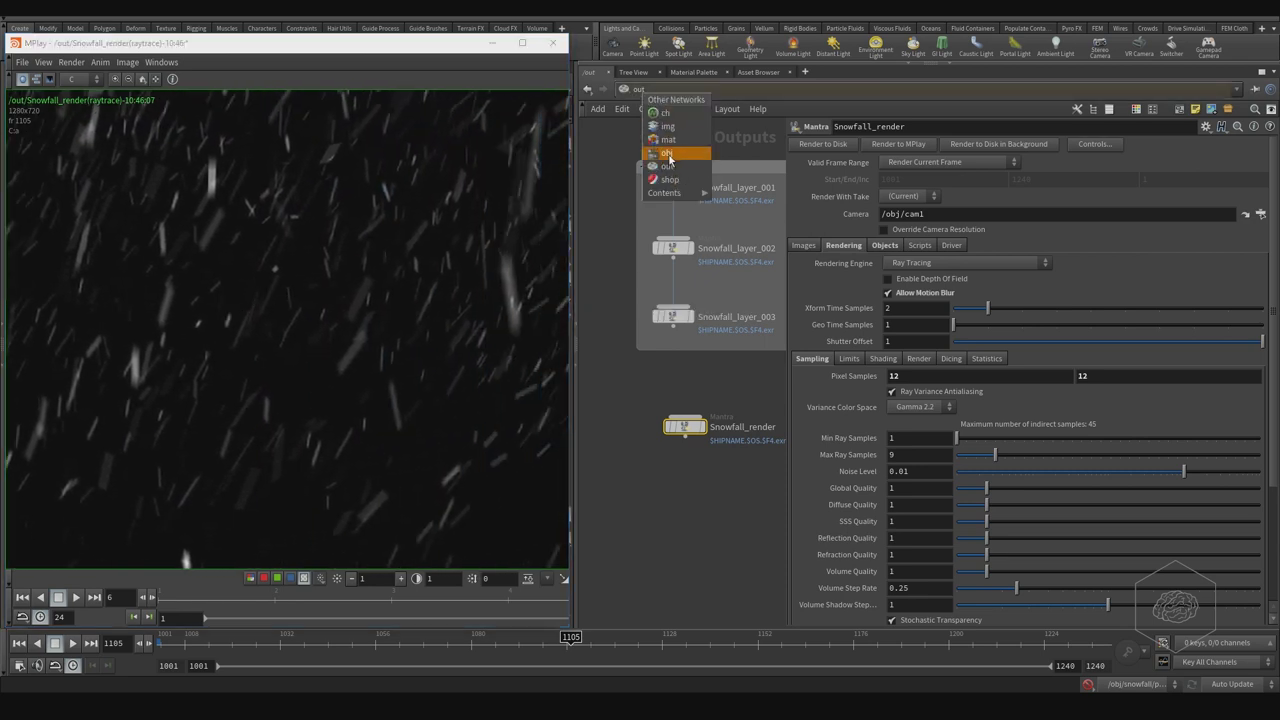
click(666, 155)
click(646, 320)
text(1)
key(Return)
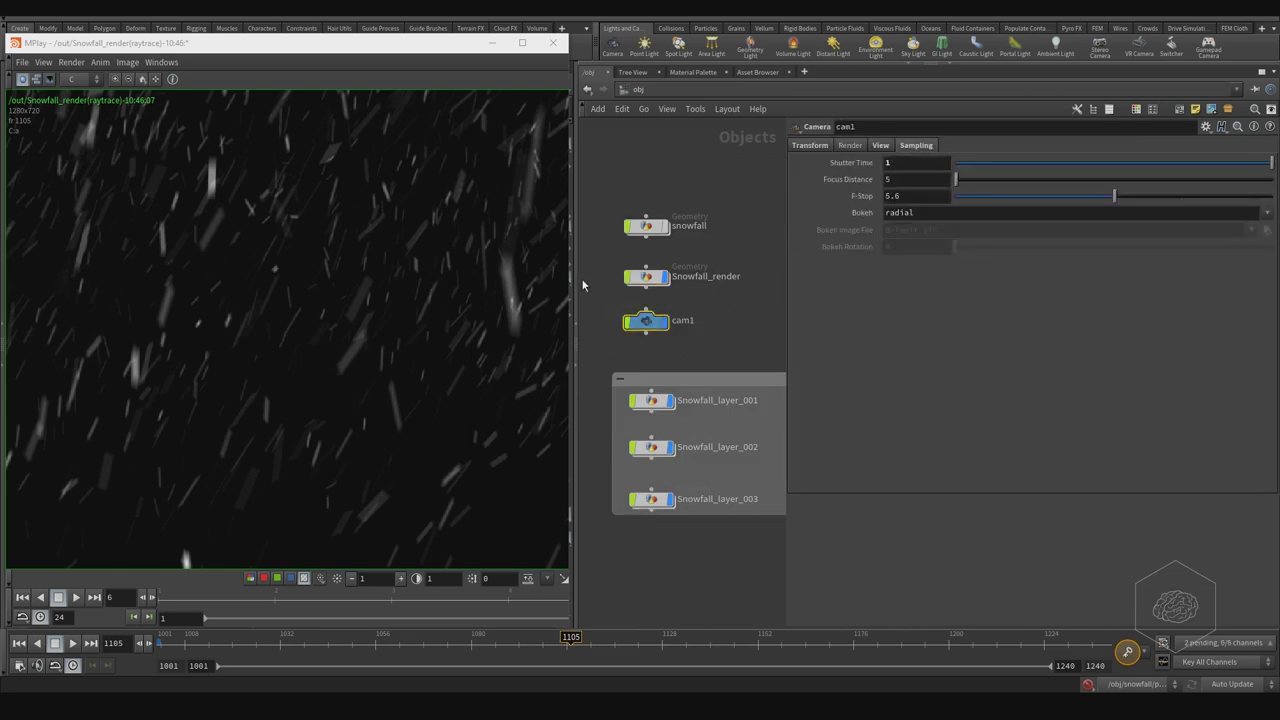
- Switch to the out network, render Snowfall_render to MPlay with the updated camera shutter and view the whole frame
click(669, 89)
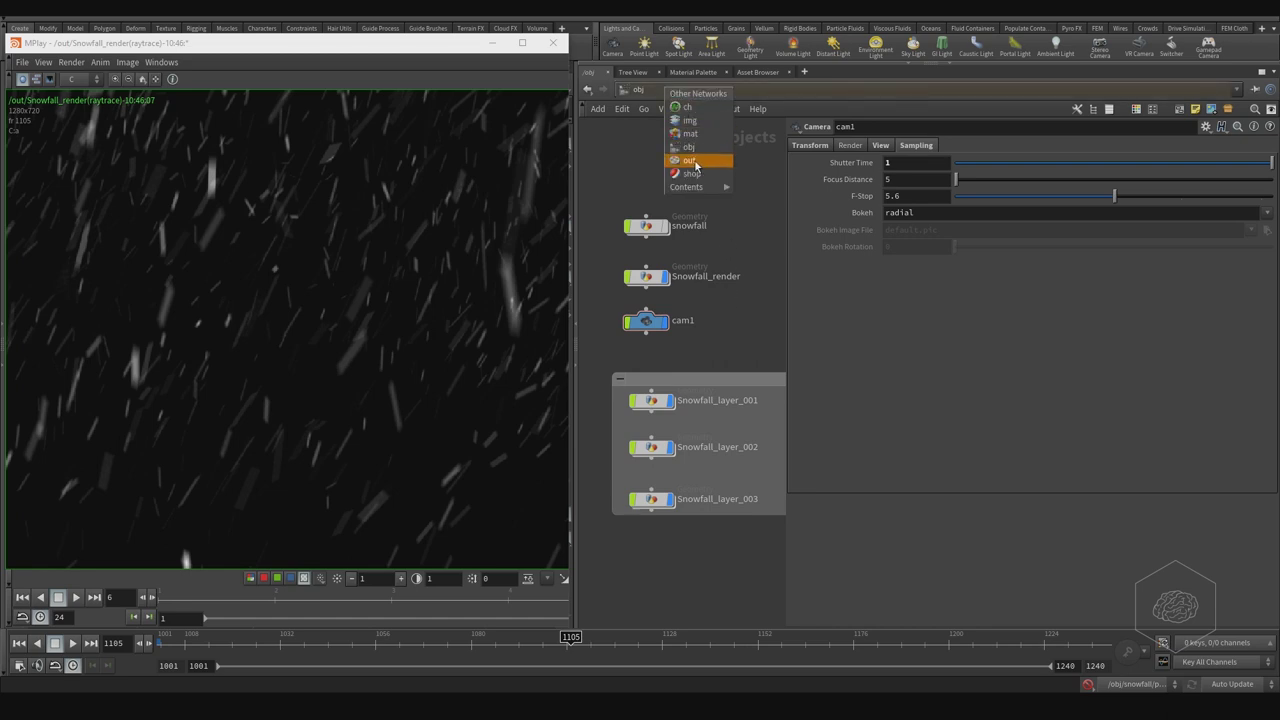
click(692, 162)
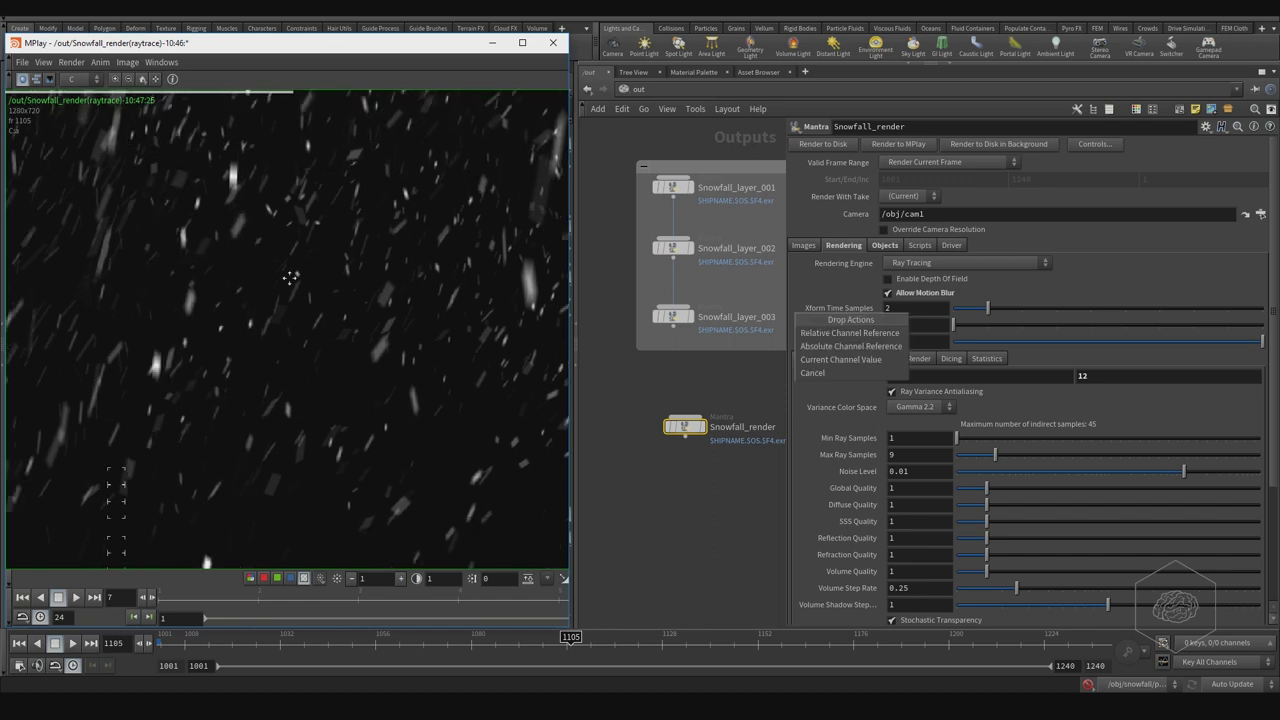
click(342, 277)
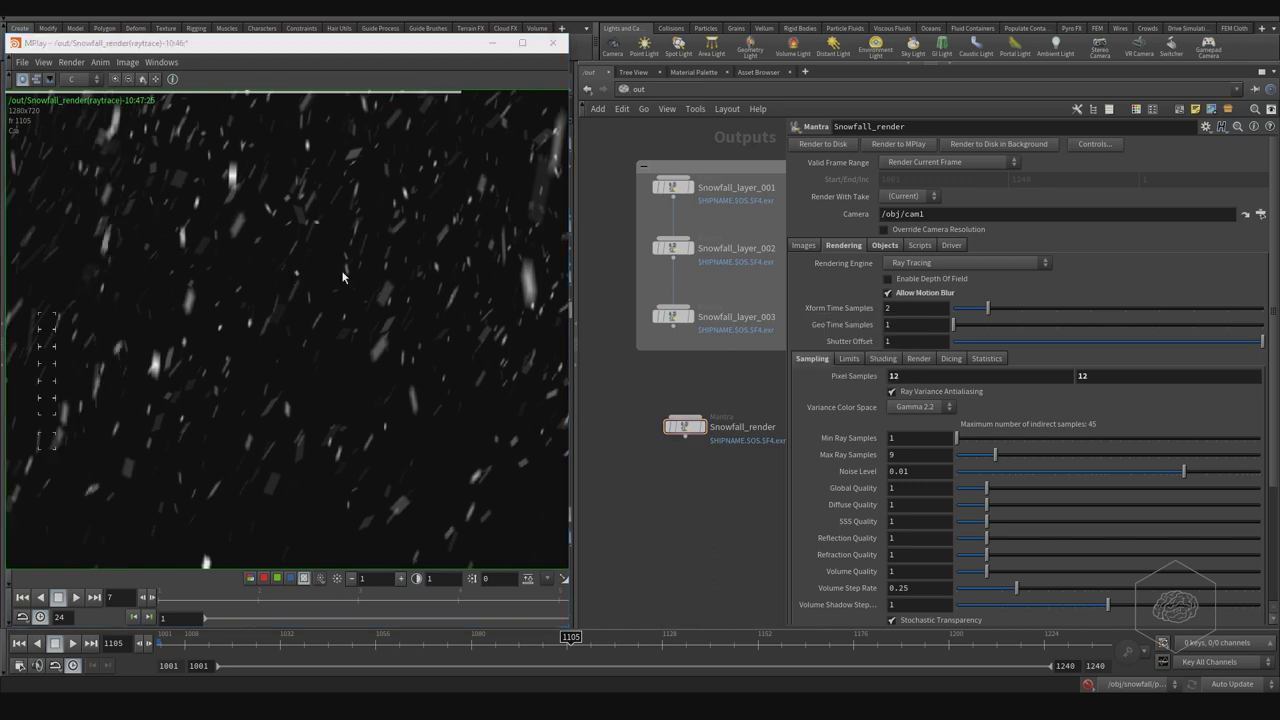
scroll(342, 277, down, 2)
middle_drag(272, 284, 371, 271)
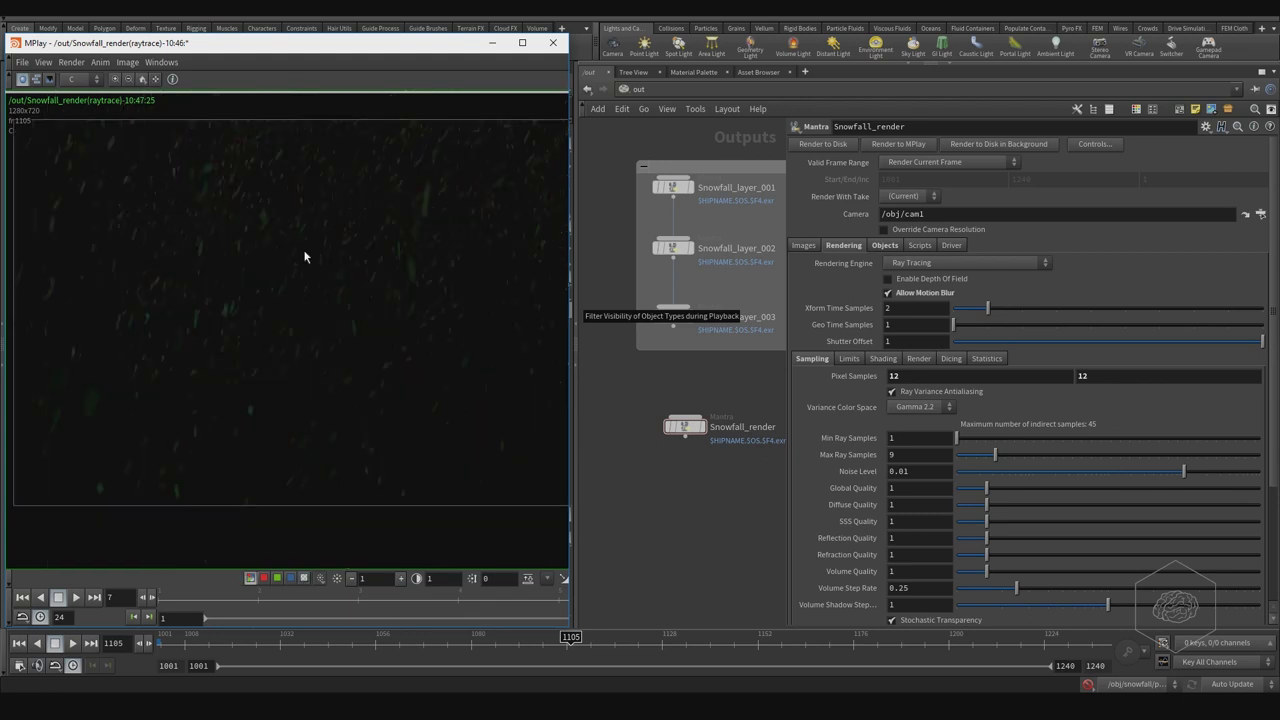
- Examine the flakes' colours and motion blur up close in the render's colour channels and minimise MPlay
mouse_move(459, 219)
middle_down()
mouse_move(264, 234)
mouse_move(487, 238)
middle_up()
scroll(471, 203, up, 6)
middle_drag(310, 251, 423, 256)
middle_drag(394, 214, 363, 293)
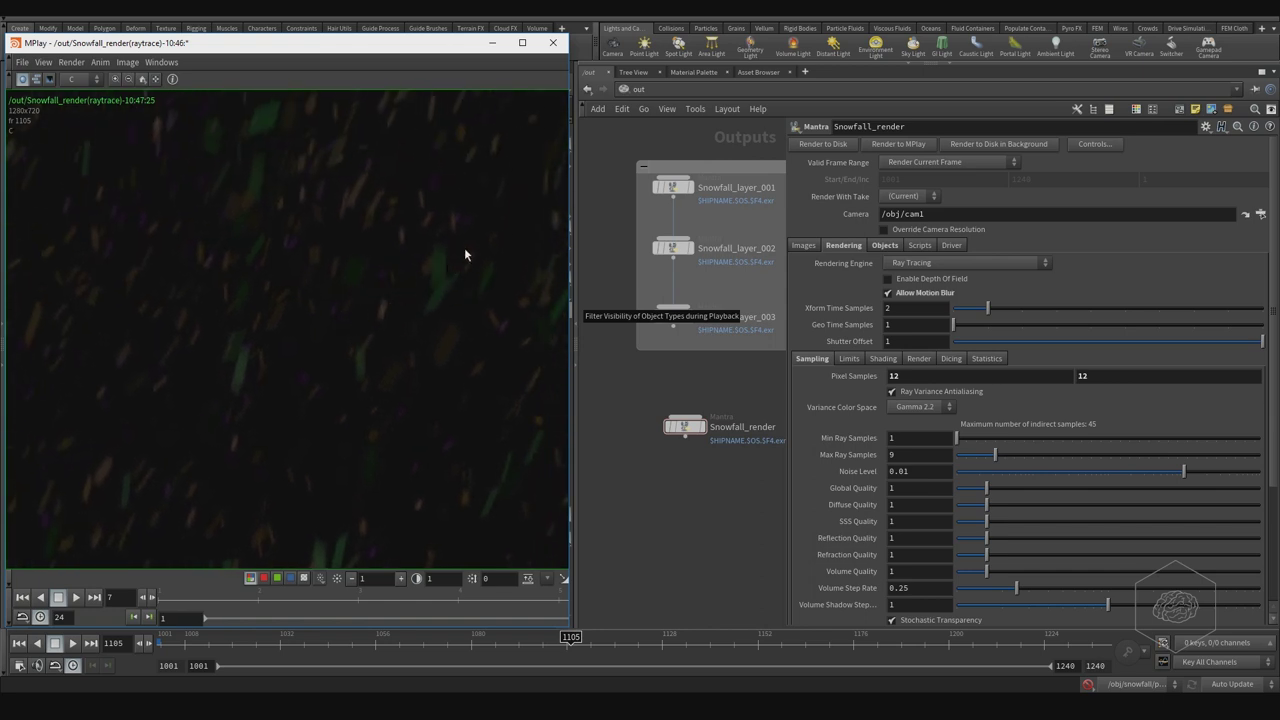
right_drag(350, 170, 280, 277)
middle_drag(406, 281, 334, 278)
right_drag(378, 275, 378, 265)
scroll(420, 256, up, 2)
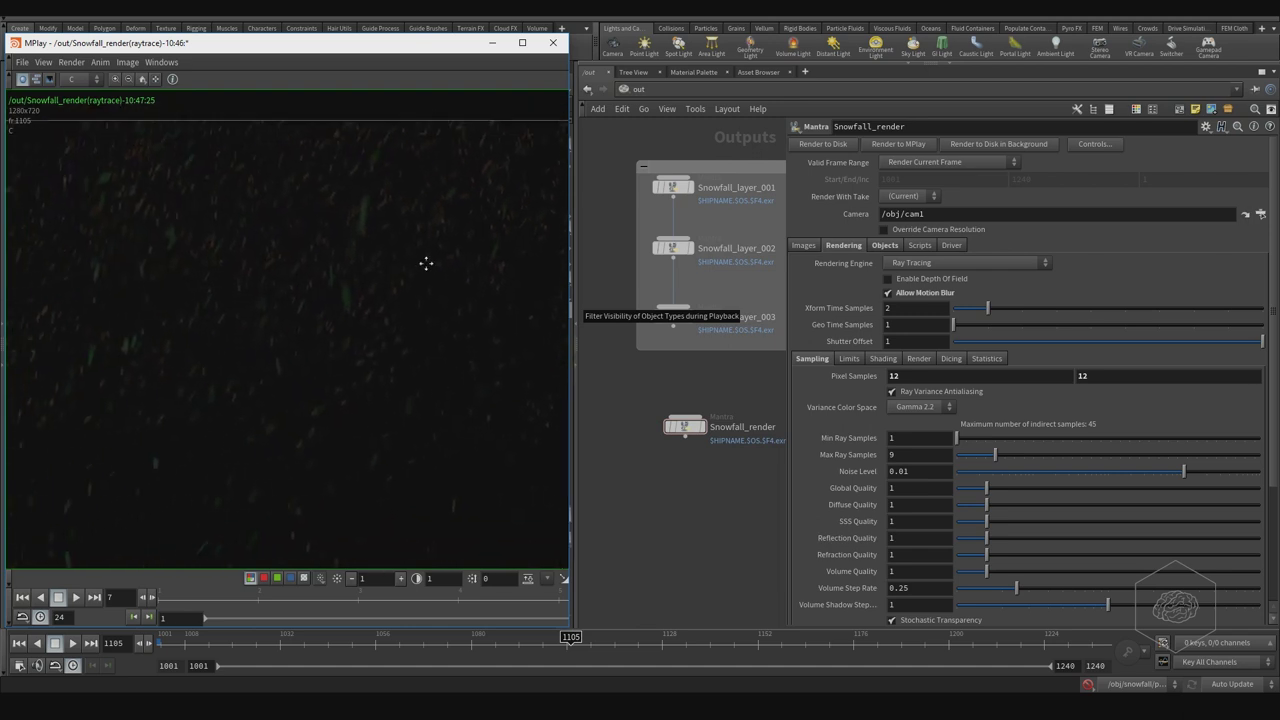
click(491, 44)
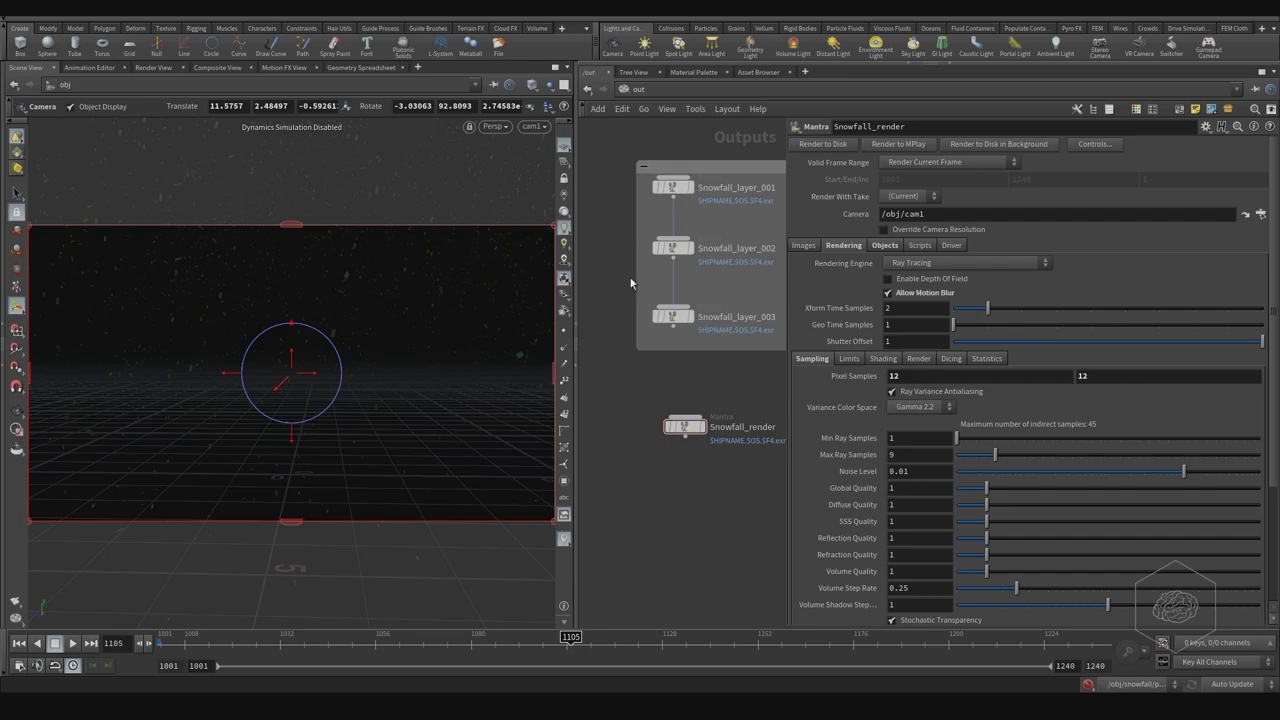